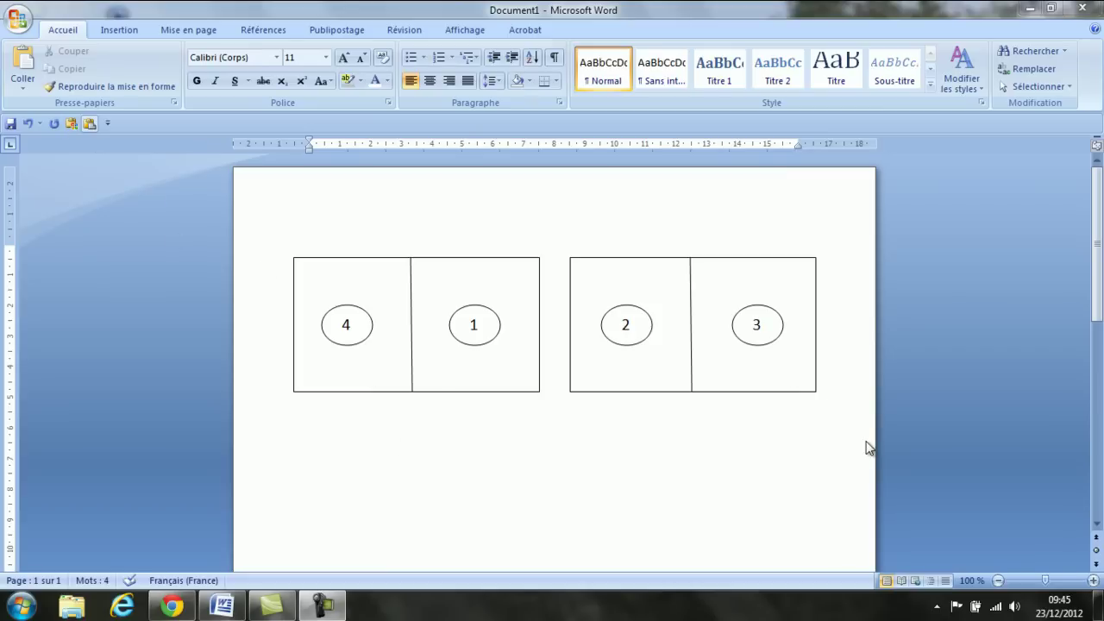
Cut the numbered box sketch off the page, leaving it blank.
{"action": "left_click", "coordinate": [265, 383]}
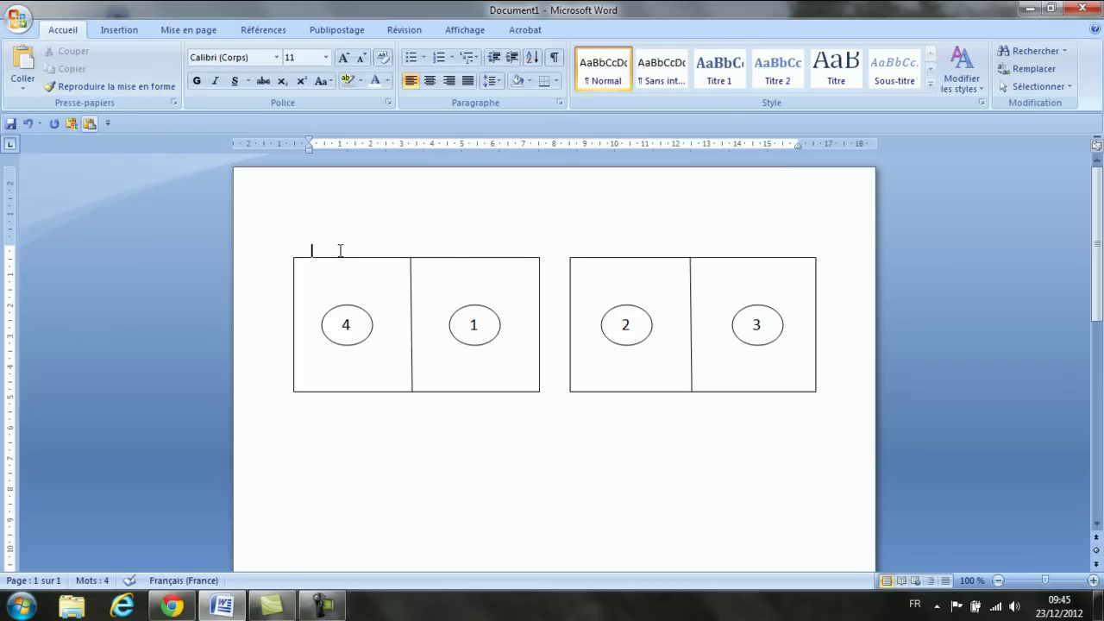
{"action": "left_click", "coordinate": [287, 243]}
{"action": "left_click", "coordinate": [69, 51]}
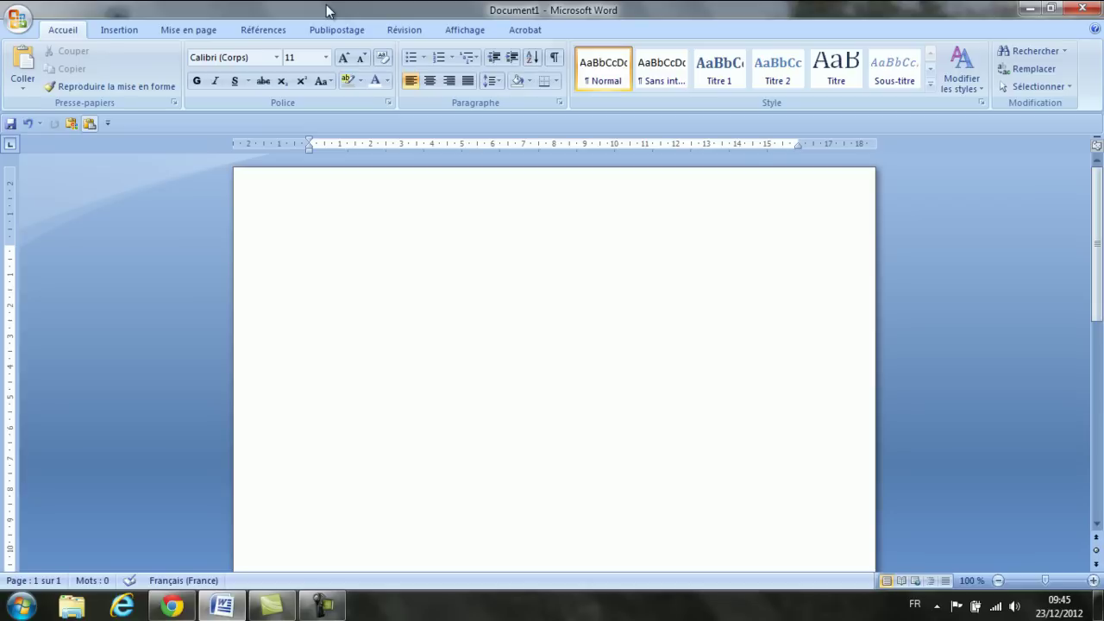
Switch the page orientation to landscape (Paysage).
{"action": "left_click", "coordinate": [186, 33]}
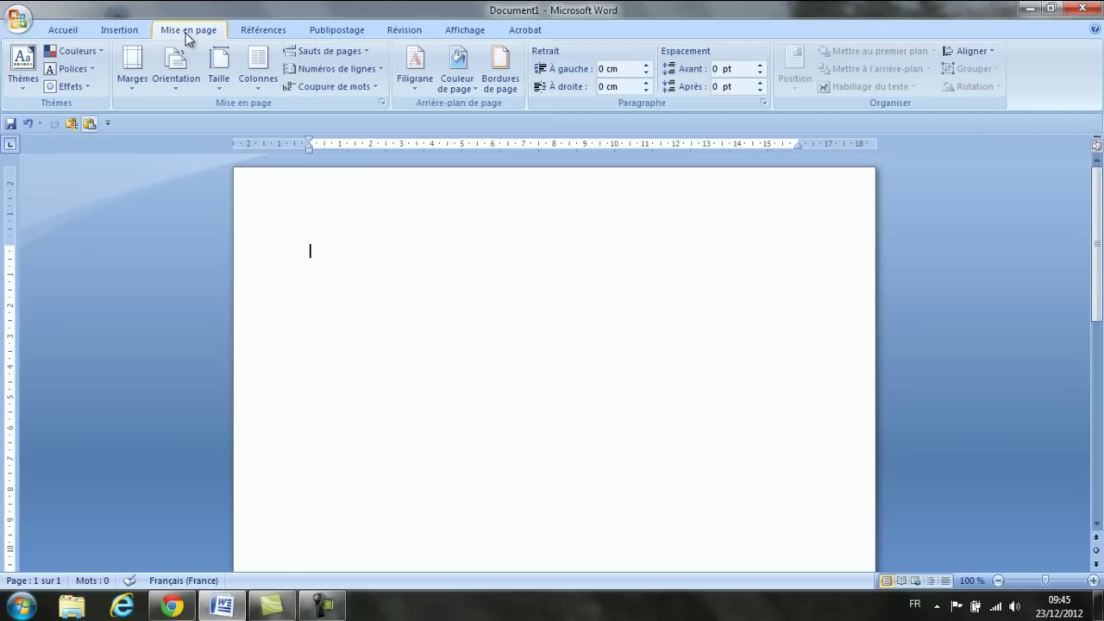
{"action": "left_click", "coordinate": [176, 86]}
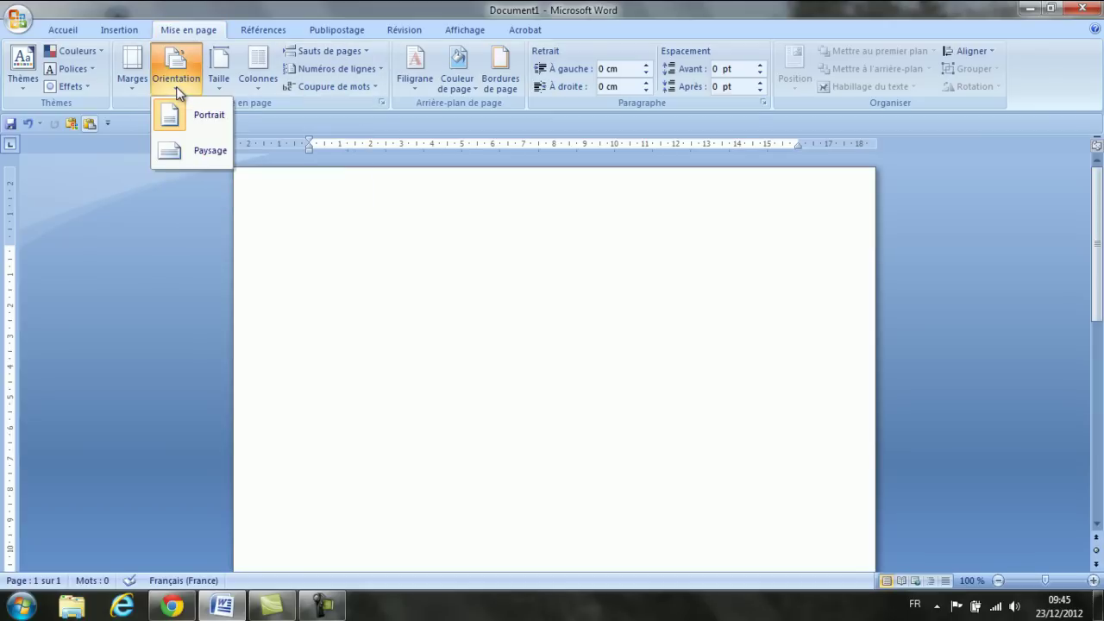
{"action": "left_click", "coordinate": [171, 159]}
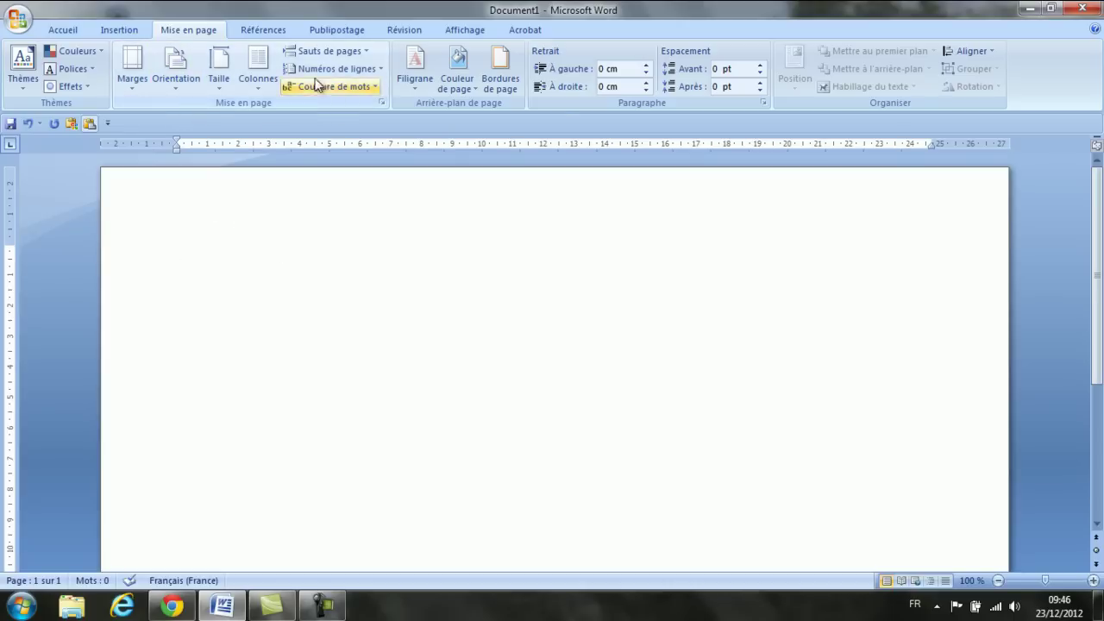
Enter 1 cm for Haut, Bas, Gauche and Droite in the custom margins.
{"action": "left_click", "coordinate": [134, 91]}
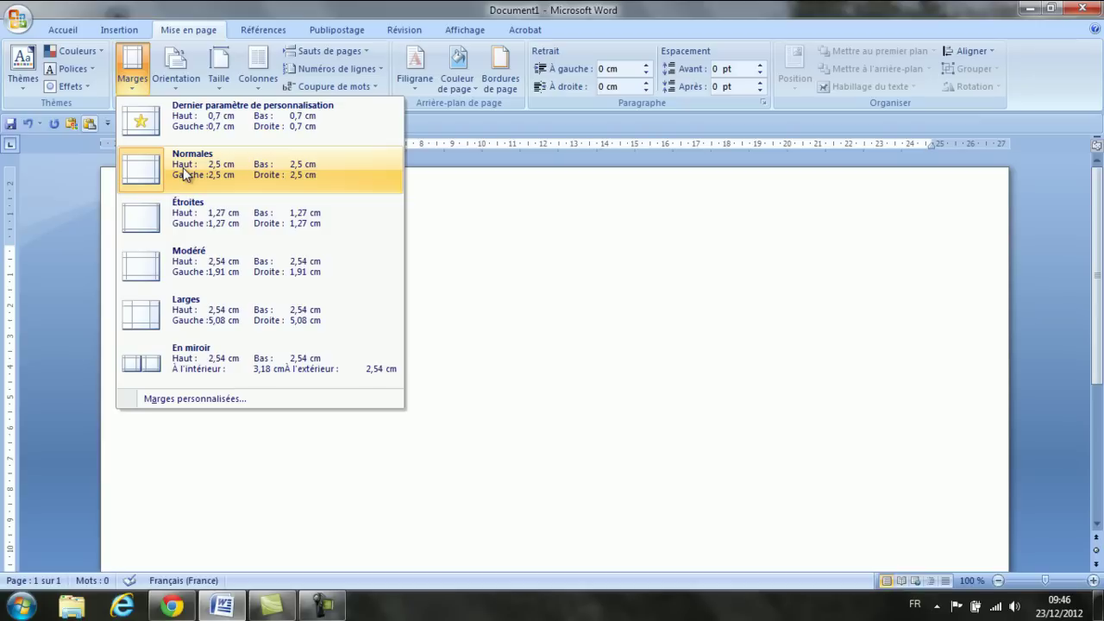
{"action": "left_click", "coordinate": [188, 401]}
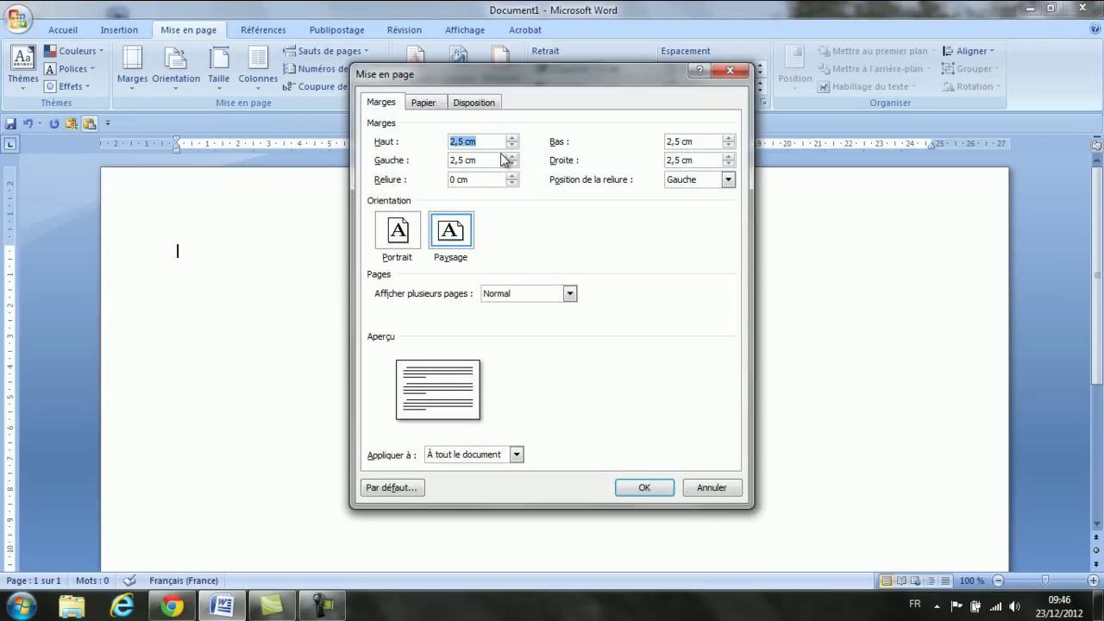
{"action": "type", "text": "1"}
{"action": "key", "text": "Tab"}
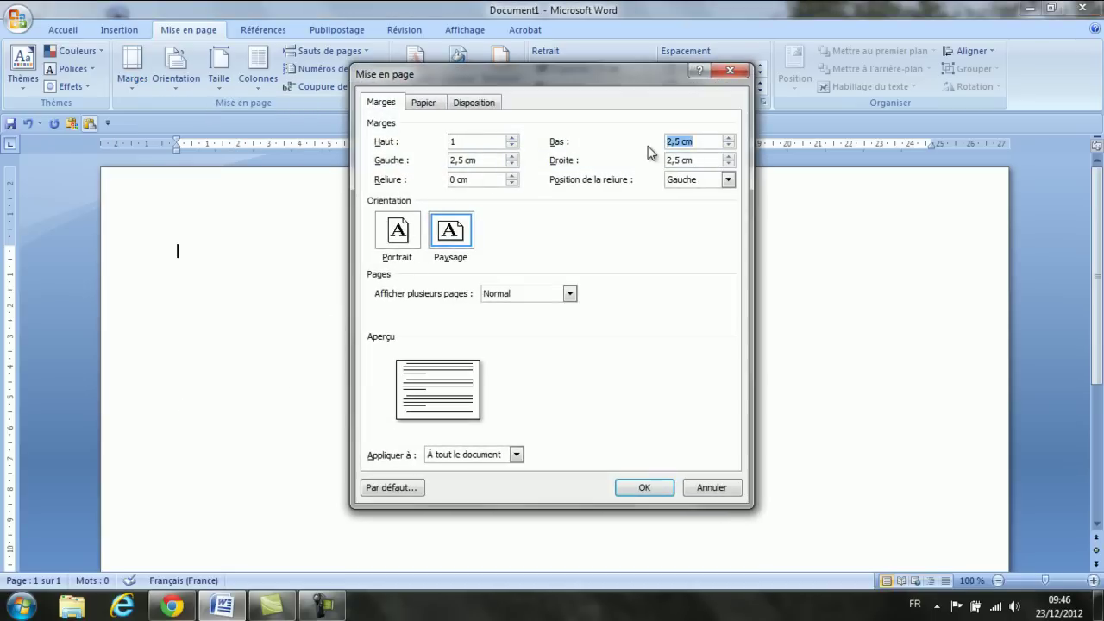
{"action": "type", "text": "1"}
{"action": "key", "text": "Tab"}
{"action": "type", "text": "1"}
{"action": "left_click", "coordinate": [699, 161]}
{"action": "left_click_drag", "start_coordinate": [700, 161], "coordinate": [641, 170]}
{"action": "type", "text": "1"}
{"action": "left_click", "coordinate": [643, 490]}
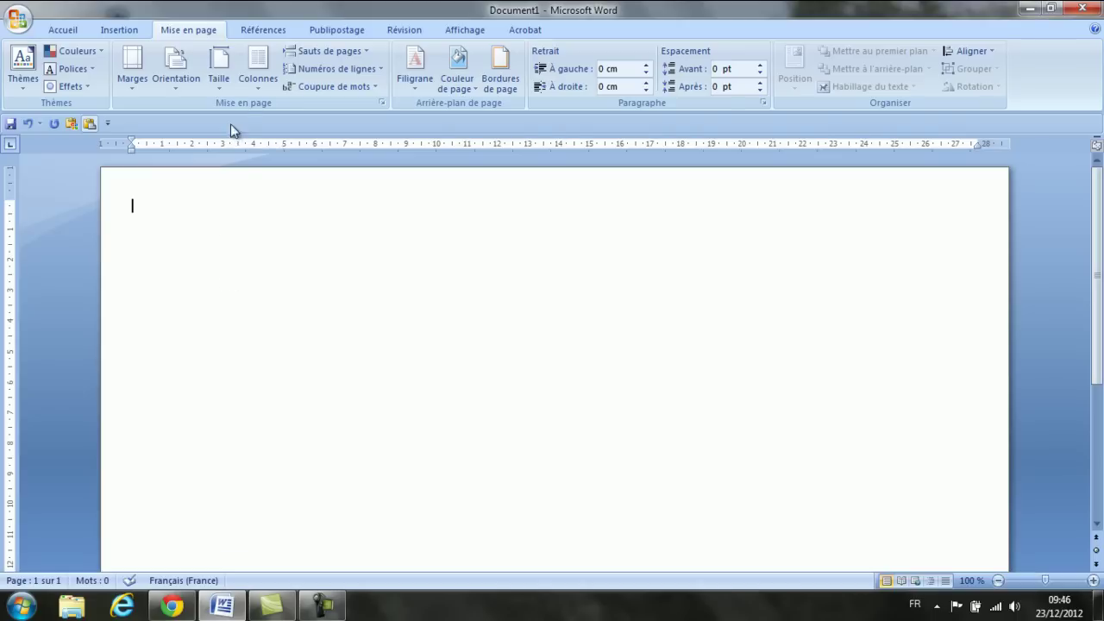
Apply a two-column layout and raise the column spacing to 2 cm.
{"action": "left_click", "coordinate": [257, 87]}
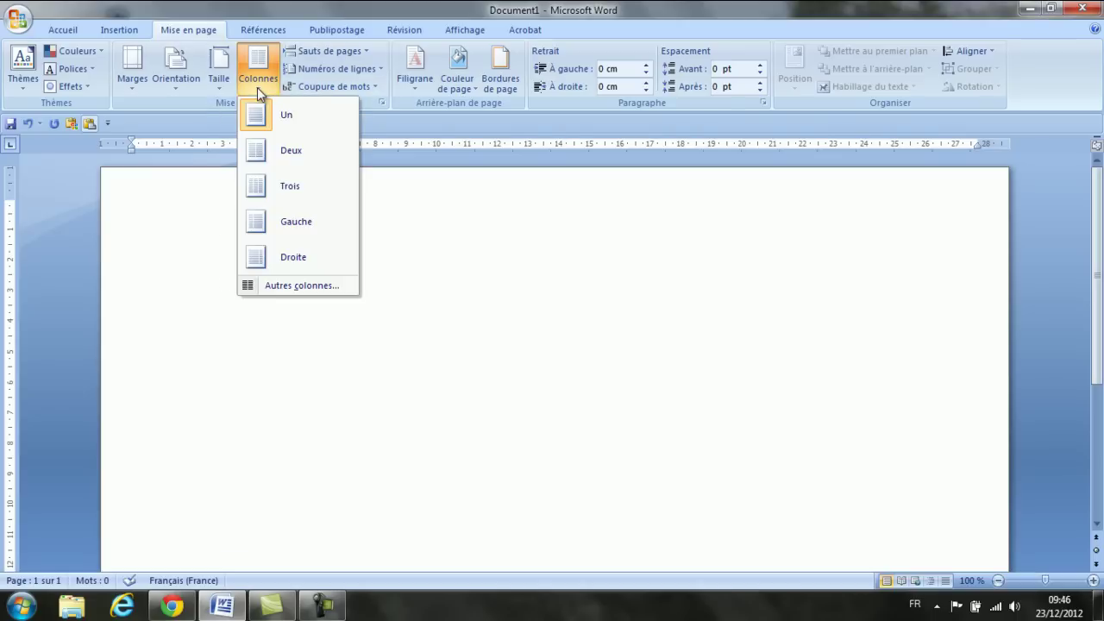
{"action": "left_click", "coordinate": [256, 156]}
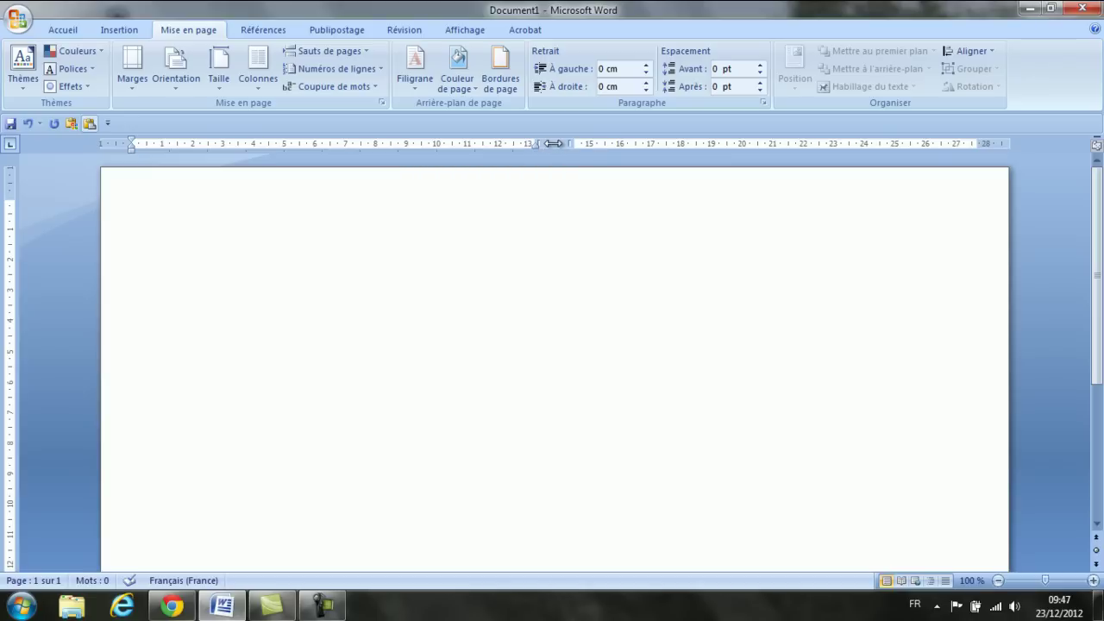
{"action": "double_click", "coordinate": [554, 144]}
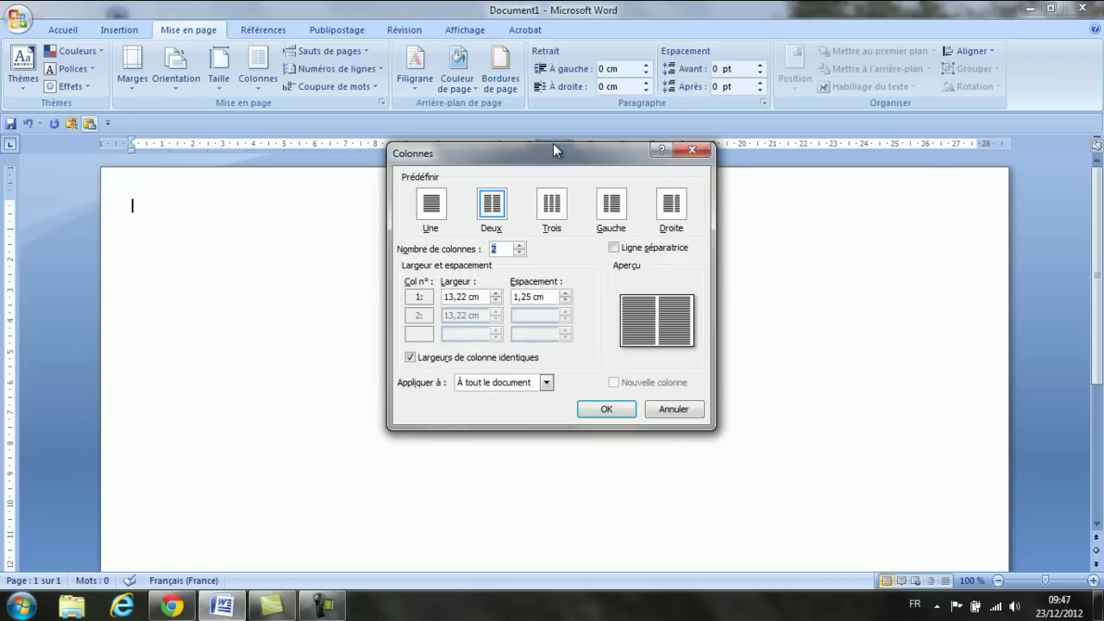
{"action": "left_click", "coordinate": [566, 294]}
{"action": "left_click", "coordinate": [566, 293]}
{"action": "left_click", "coordinate": [566, 293]}
{"action": "left_click", "coordinate": [566, 293]}
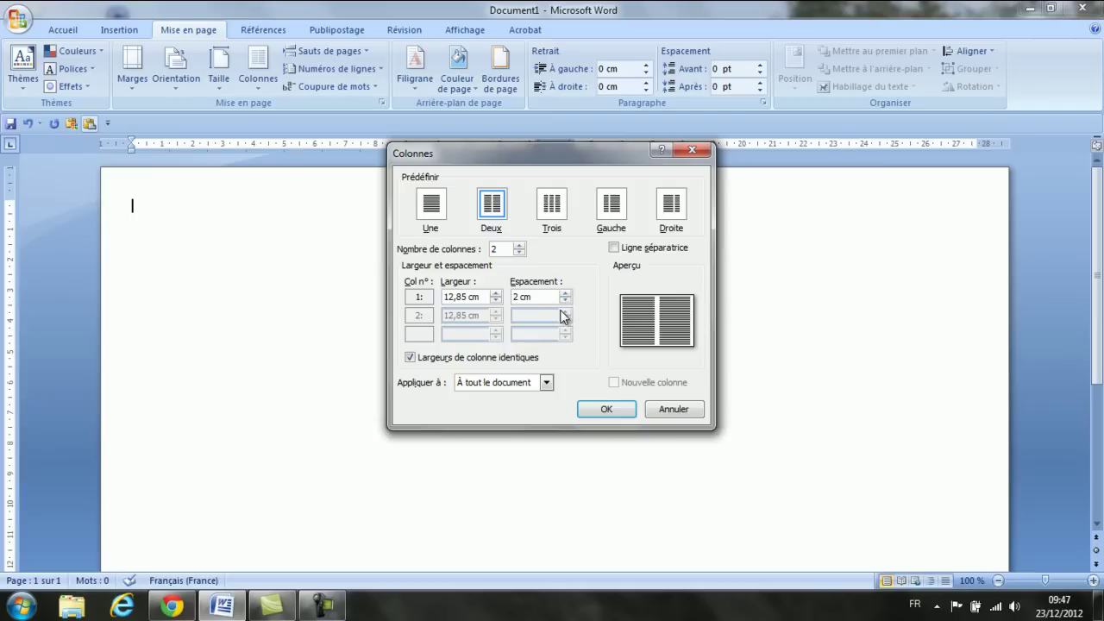
{"action": "left_click", "coordinate": [615, 416]}
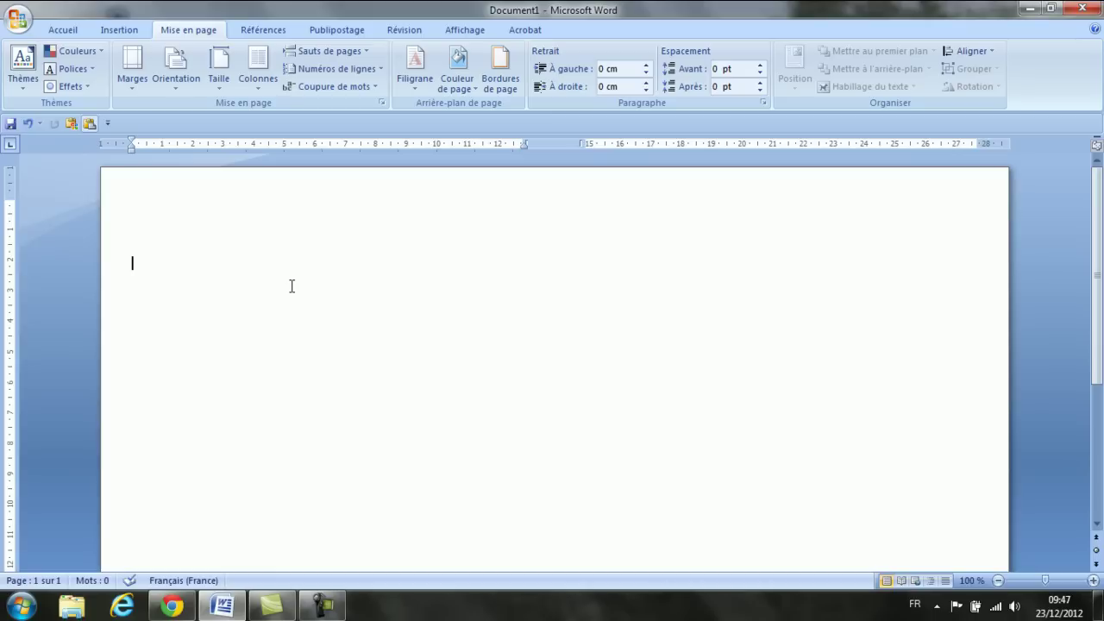
Type "Merci d'être venu à ce repas de Noël" and start a new line.
{"action": "type", "text": "Merci "}
{"action": "type", "text": "d"}
{"action": "type", "text": "'"}
{"action": "type", "text": "être v"}
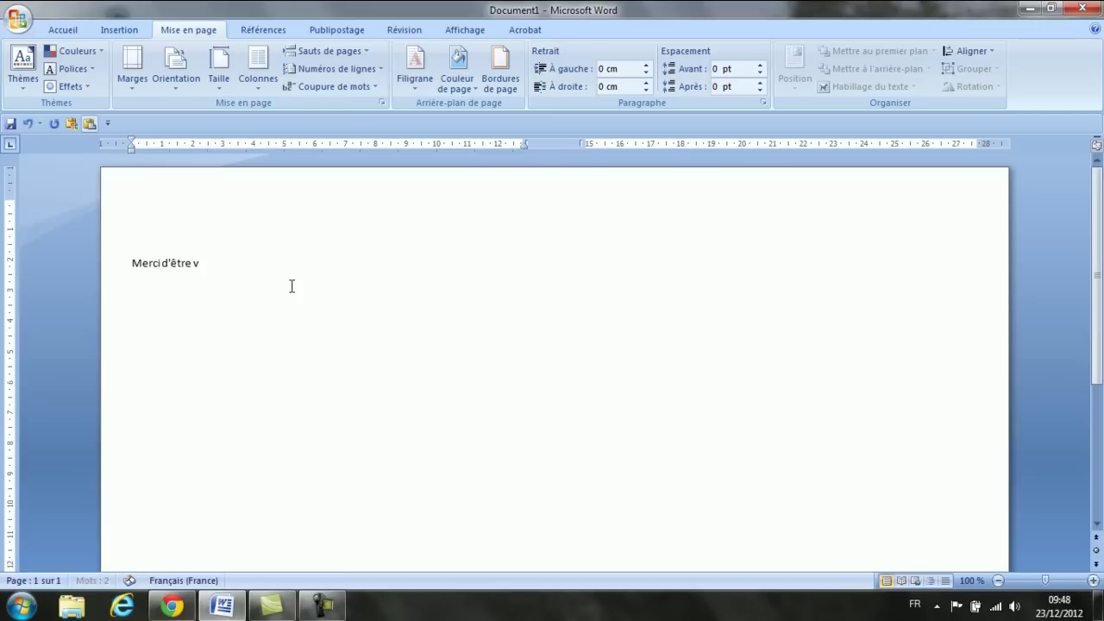
{"action": "type", "text": "enu"}
{"action": "type", "text": " à"}
{"action": "type", "text": " ce r"}
{"action": "type", "text": "epas d"}
{"action": "type", "text": "e No"}
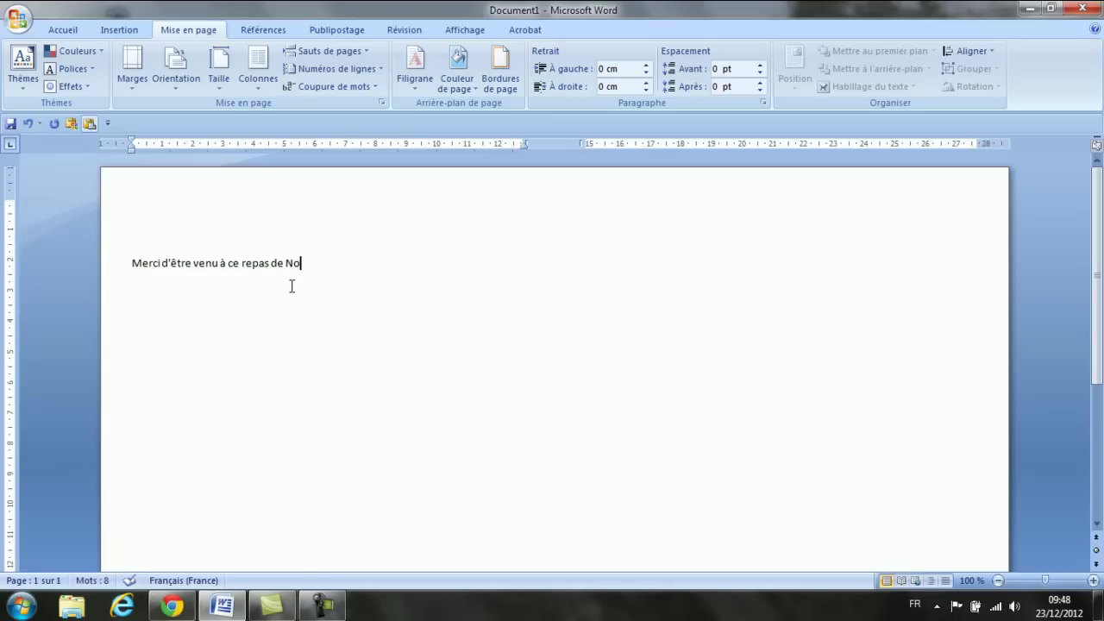
{"action": "type", "text": "ël"}
{"action": "key", "text": "Return"}
Make the greeting line bold and enlarge it to 20 pt.
{"action": "left_click_drag", "start_coordinate": [316, 264], "coordinate": [128, 263]}
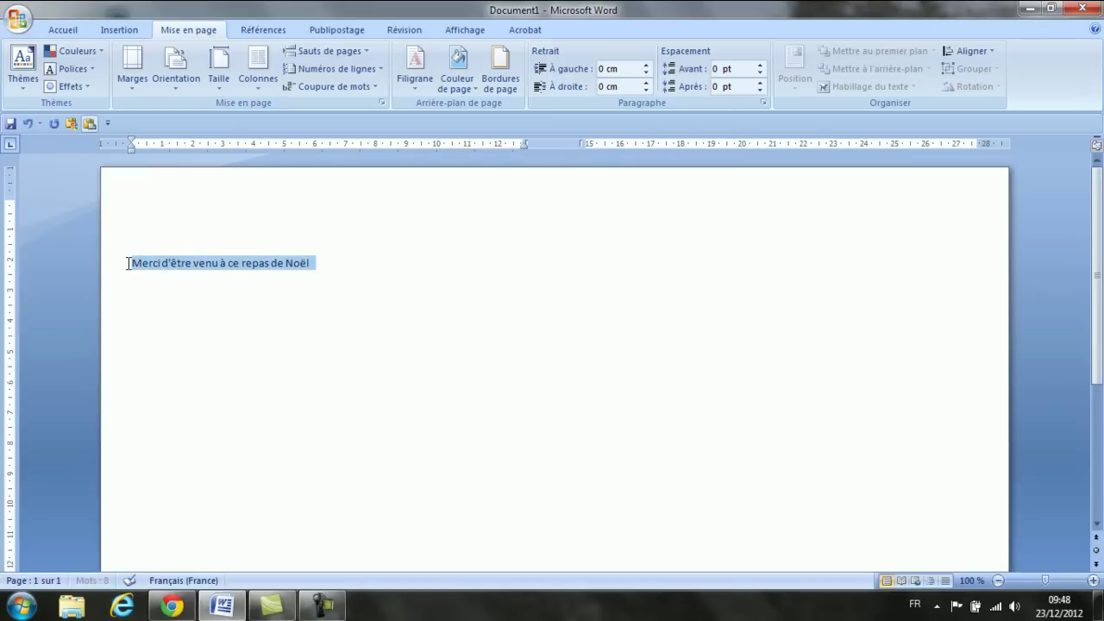
{"action": "left_click", "coordinate": [56, 32]}
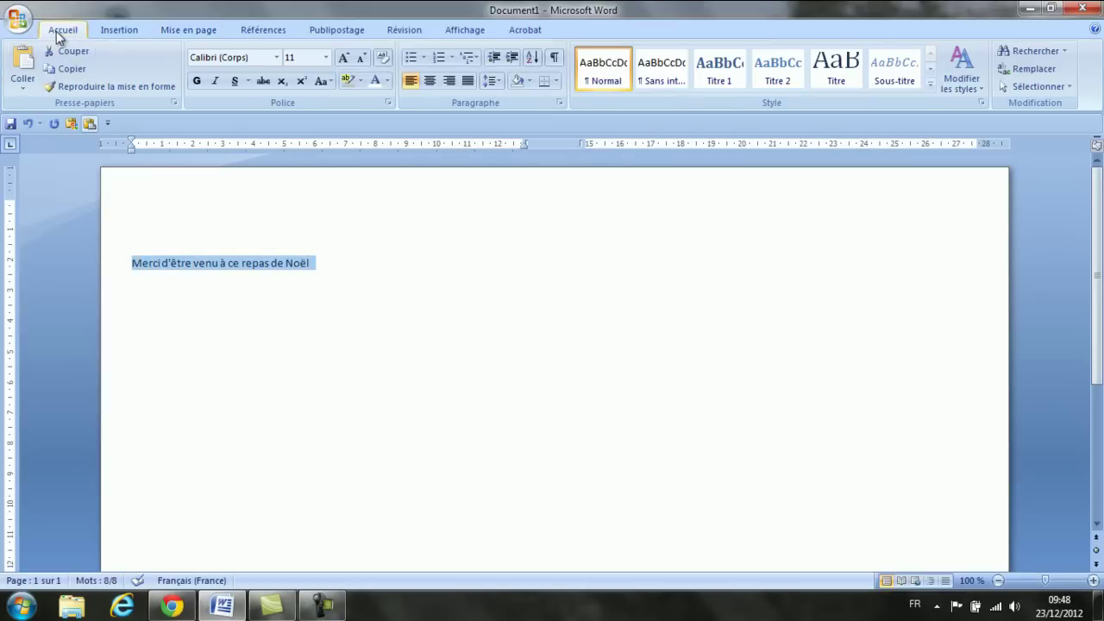
{"action": "left_click", "coordinate": [345, 58]}
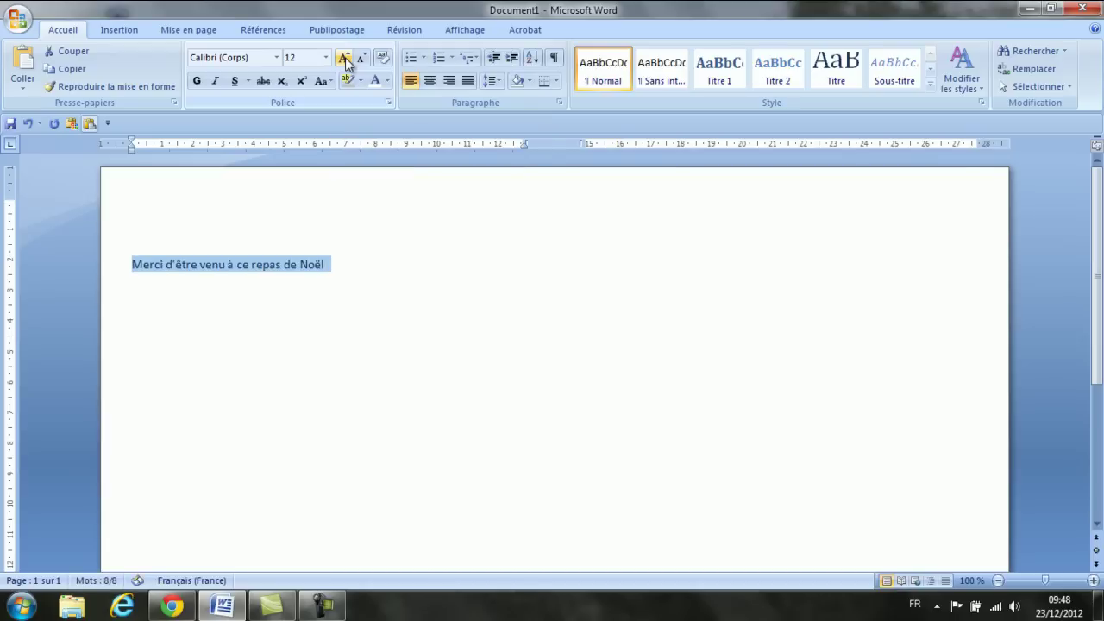
{"action": "left_click", "coordinate": [345, 58]}
{"action": "left_click", "coordinate": [345, 58]}
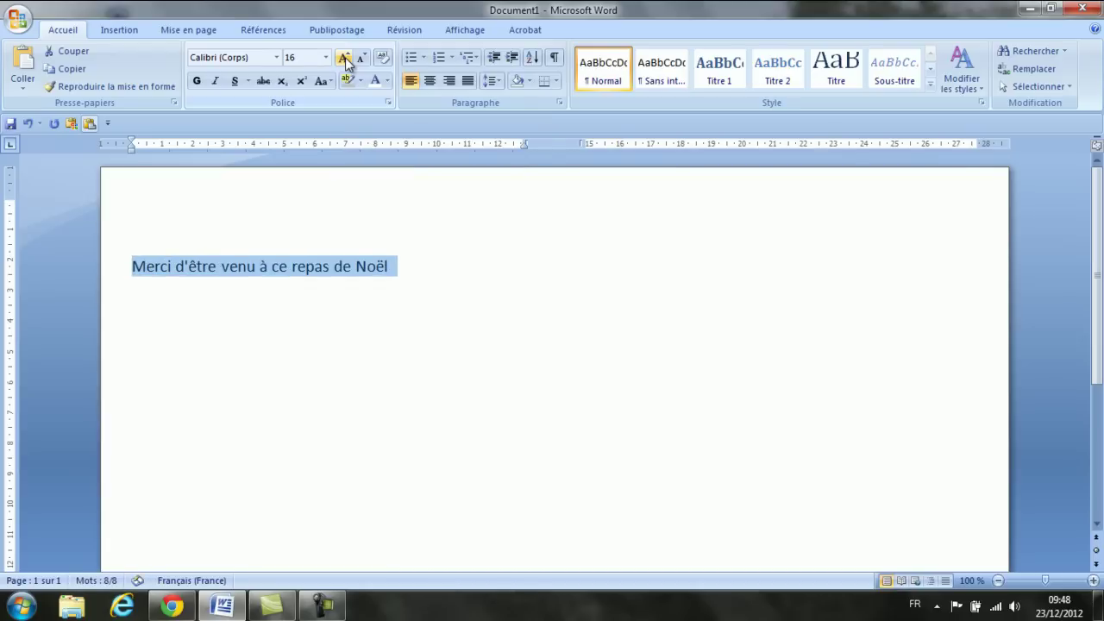
{"action": "left_click", "coordinate": [201, 85]}
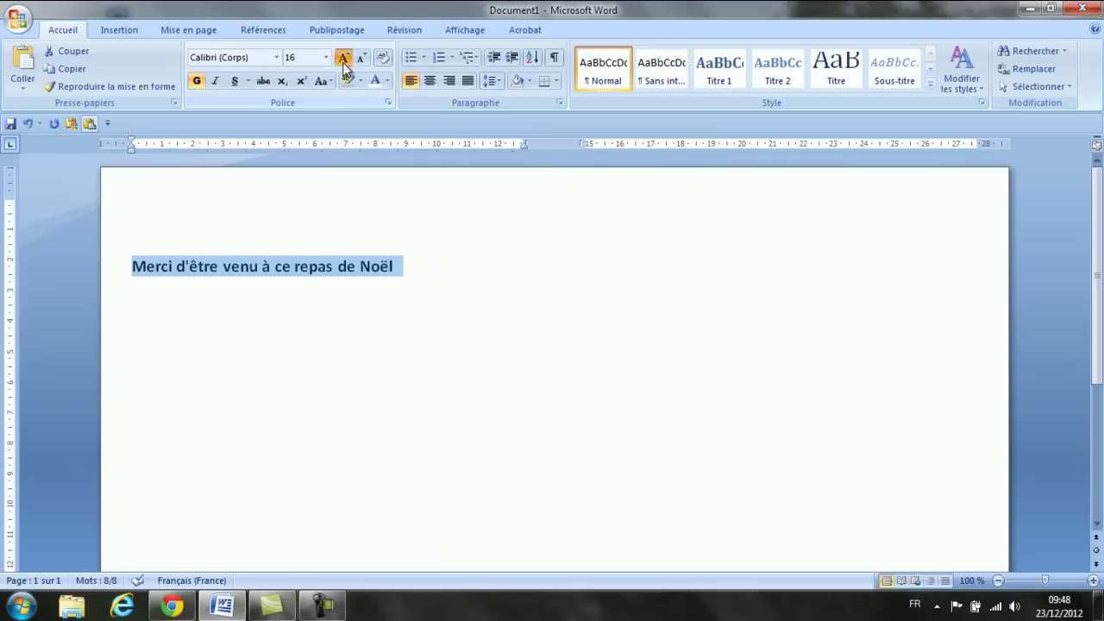
{"action": "left_click", "coordinate": [346, 59]}
{"action": "left_click", "coordinate": [345, 59]}
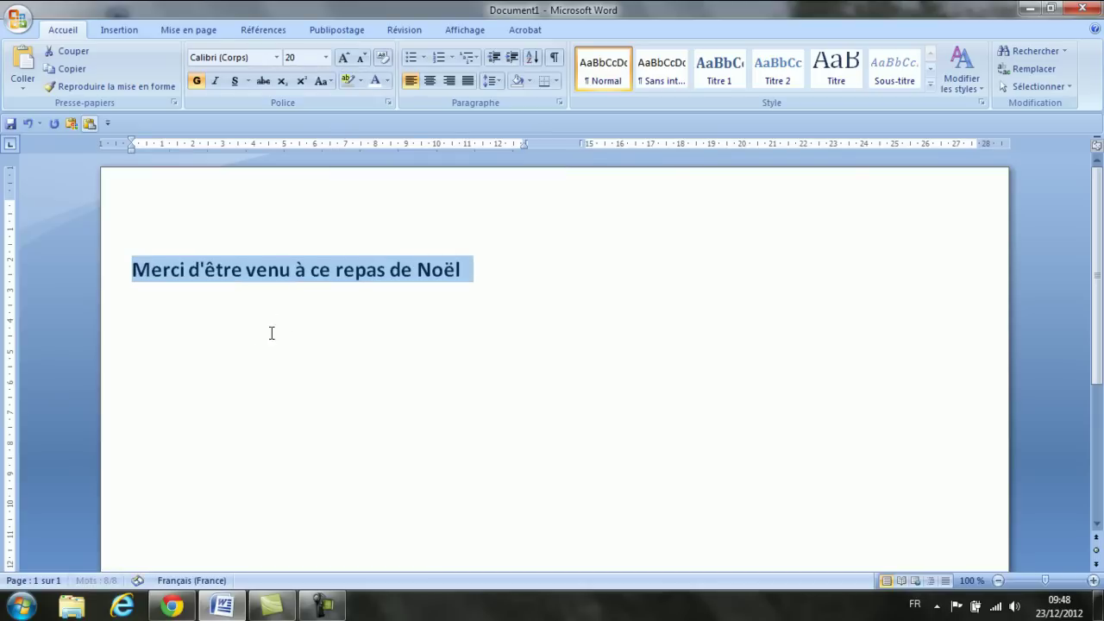
Break the greeting before "à", centre both lines, and add blank lines around it.
{"action": "left_click", "coordinate": [297, 275]}
{"action": "key", "text": "Return"}
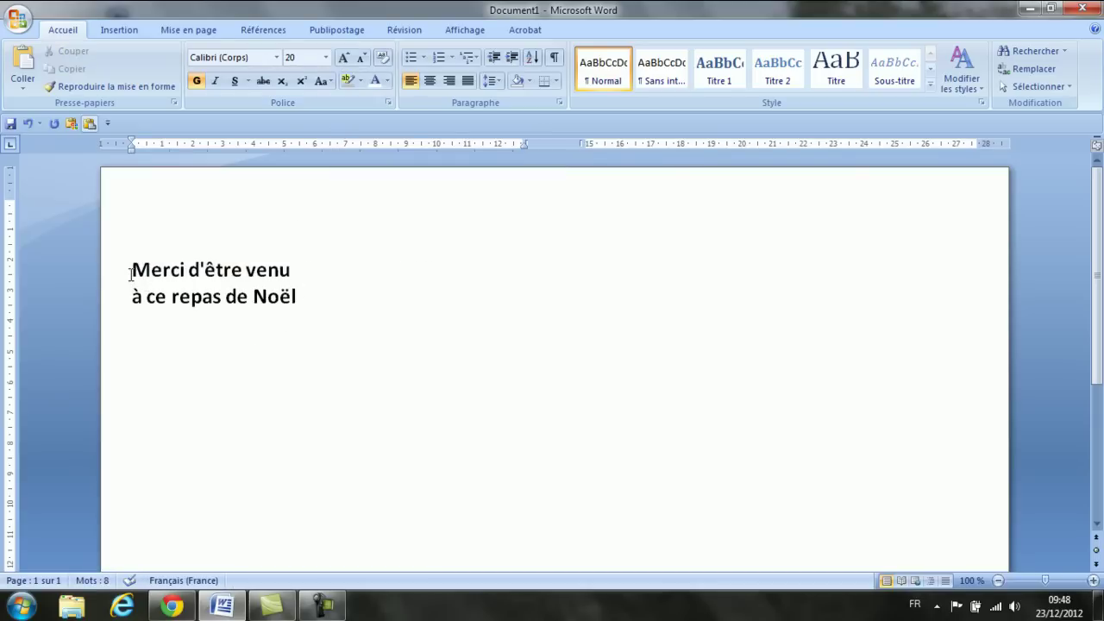
{"action": "left_click_drag", "start_coordinate": [131, 274], "coordinate": [297, 300]}
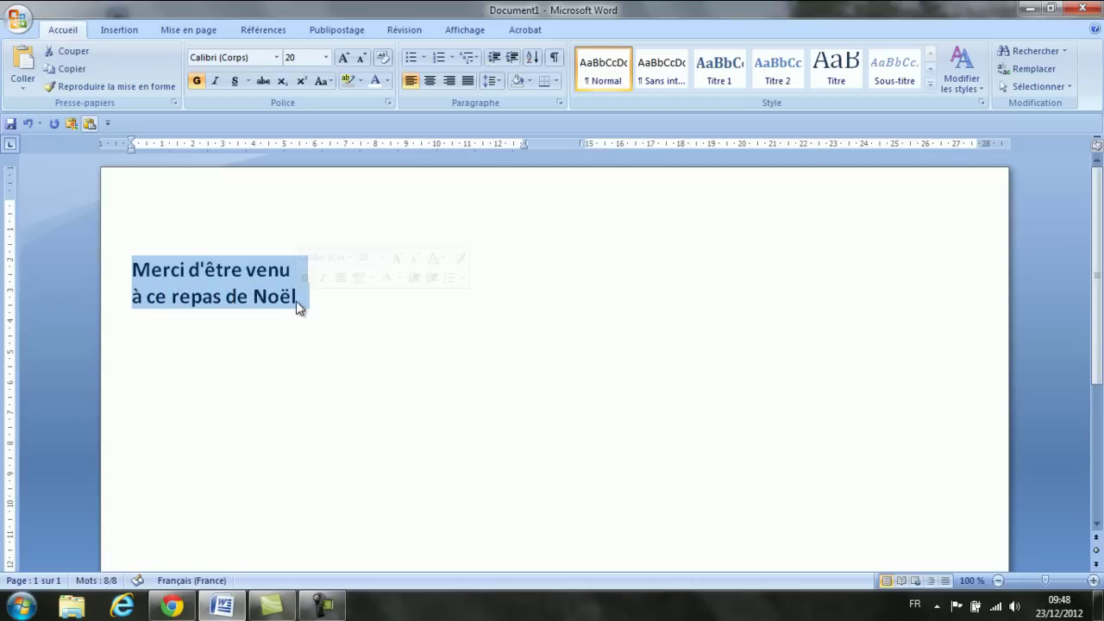
{"action": "left_click", "coordinate": [429, 85]}
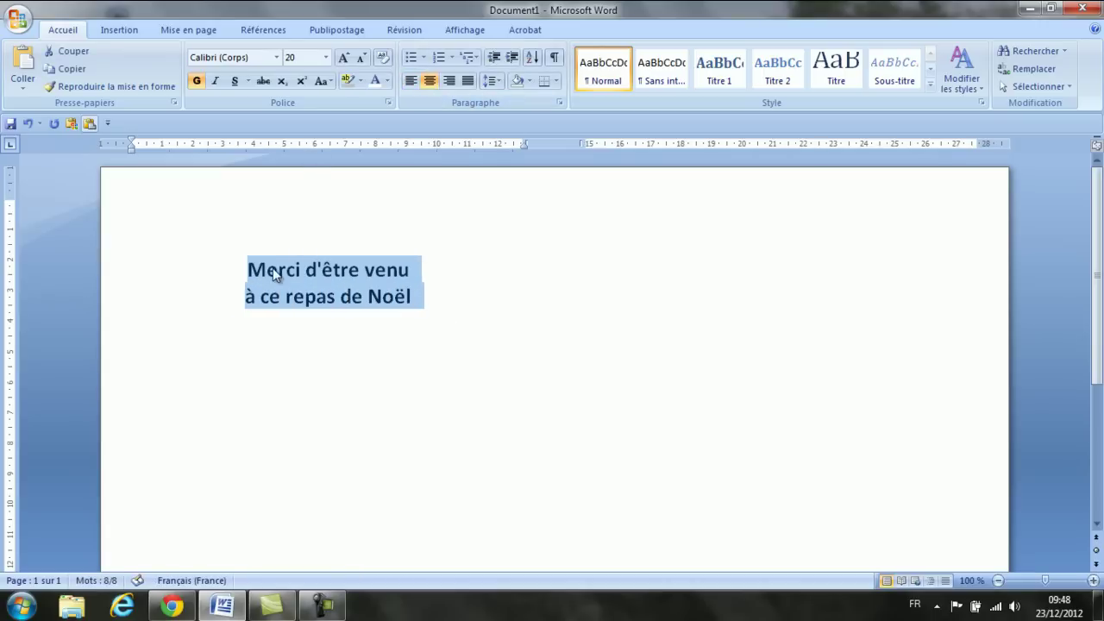
{"action": "left_click", "coordinate": [249, 271]}
{"action": "key", "text": "Return"}
{"action": "key", "text": "Return"}
{"action": "key", "text": "Return"}
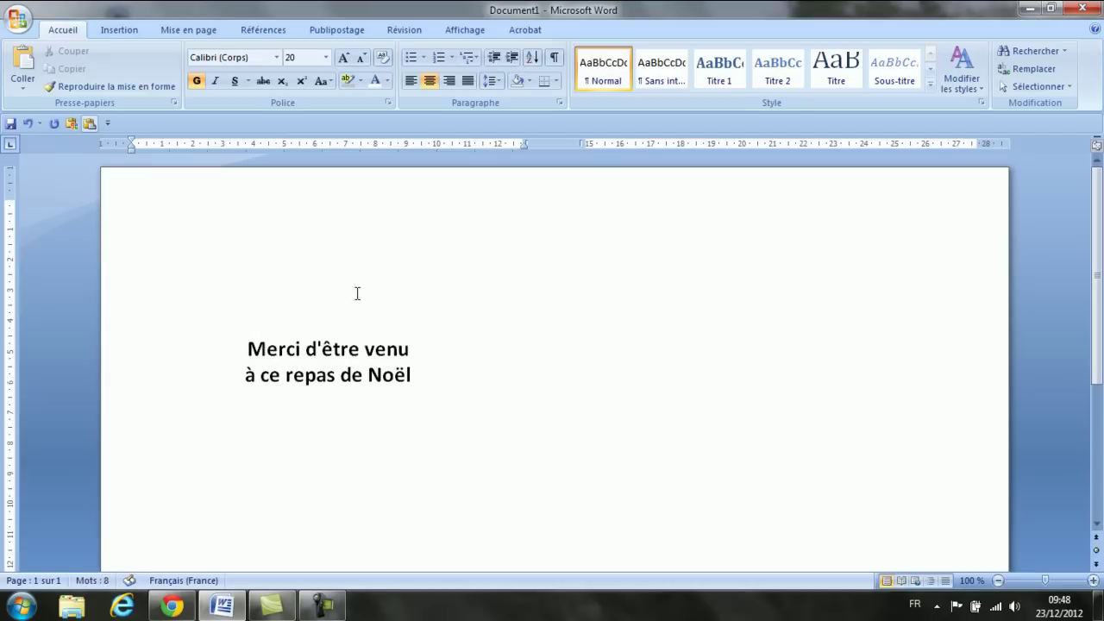
{"action": "scroll", "coordinate": [391, 363], "scroll_direction": "down", "scroll_amount": 1}
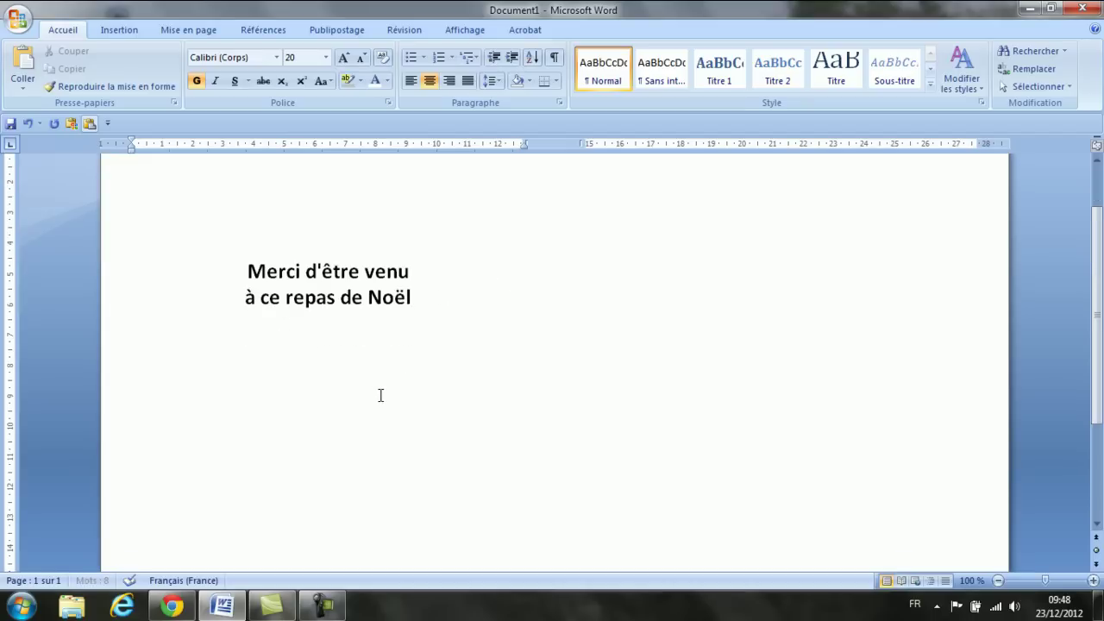
{"action": "left_click", "coordinate": [422, 309]}
{"action": "key", "text": "Return"}
{"action": "key", "text": "Return"}
{"action": "key", "text": "Return"}
Search the Images clipart pane for "noel".
{"action": "left_click", "coordinate": [126, 27]}
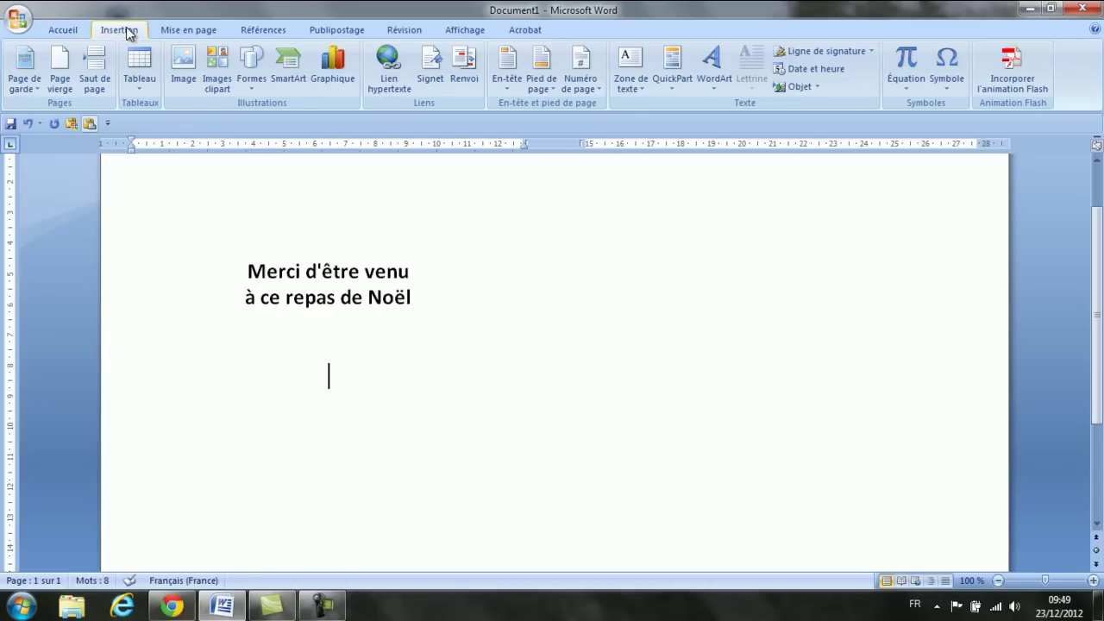
{"action": "left_click", "coordinate": [215, 81]}
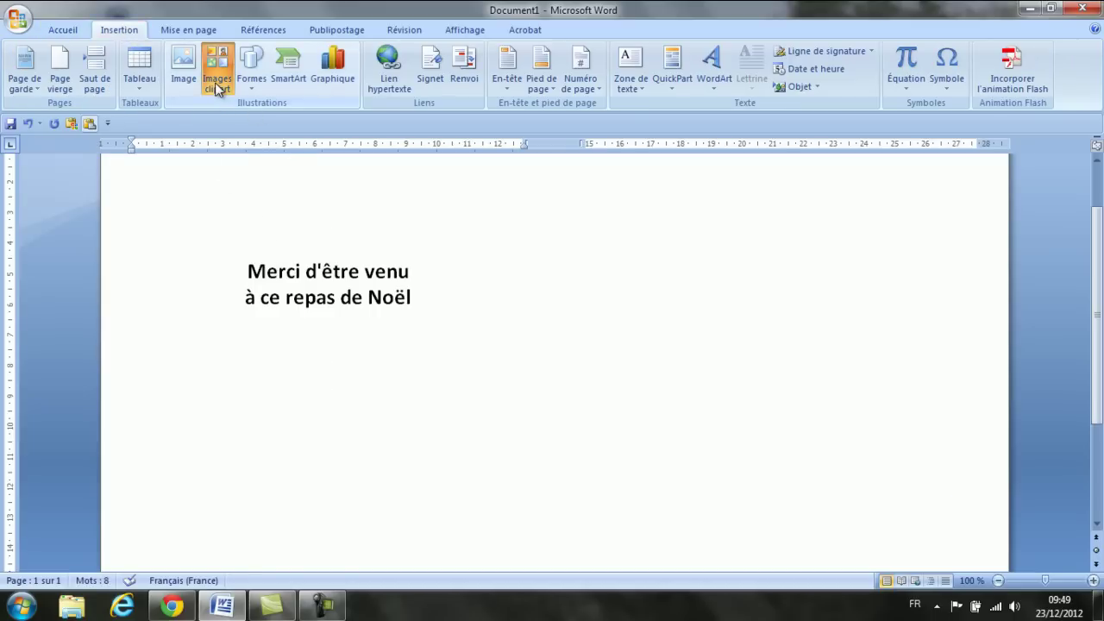
{"action": "left_click", "coordinate": [987, 178]}
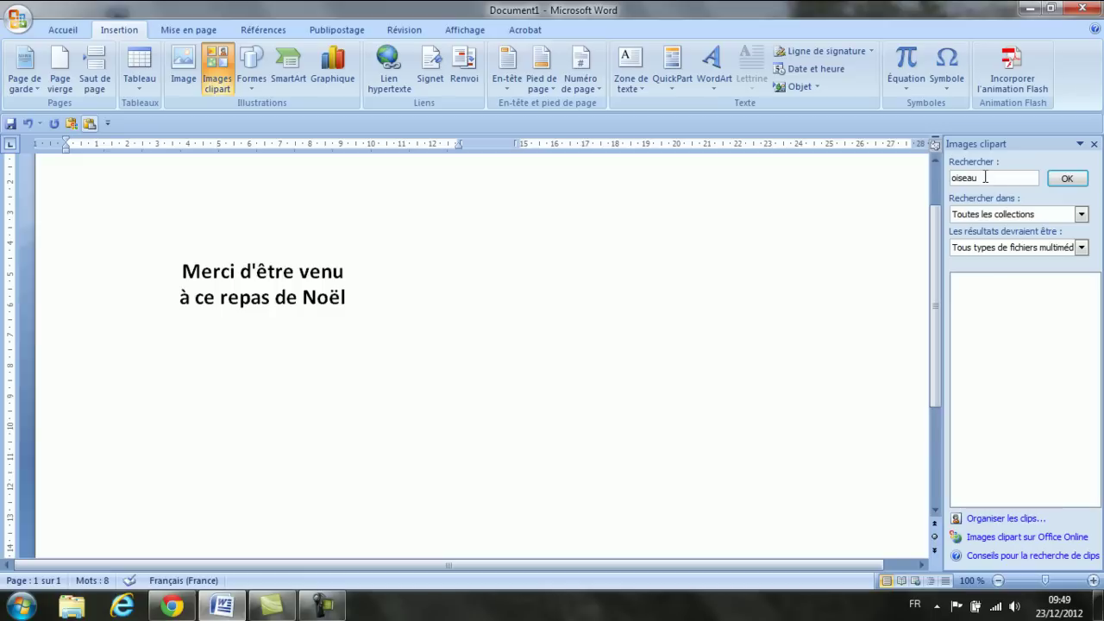
{"action": "type", "text": "noel"}
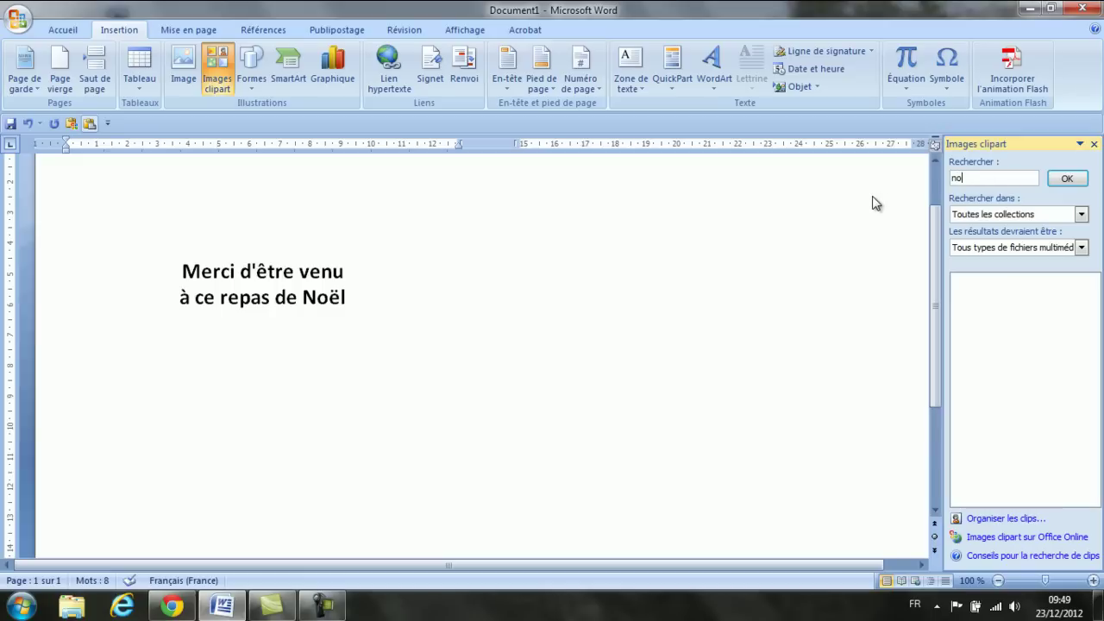
{"action": "left_click", "coordinate": [1067, 180]}
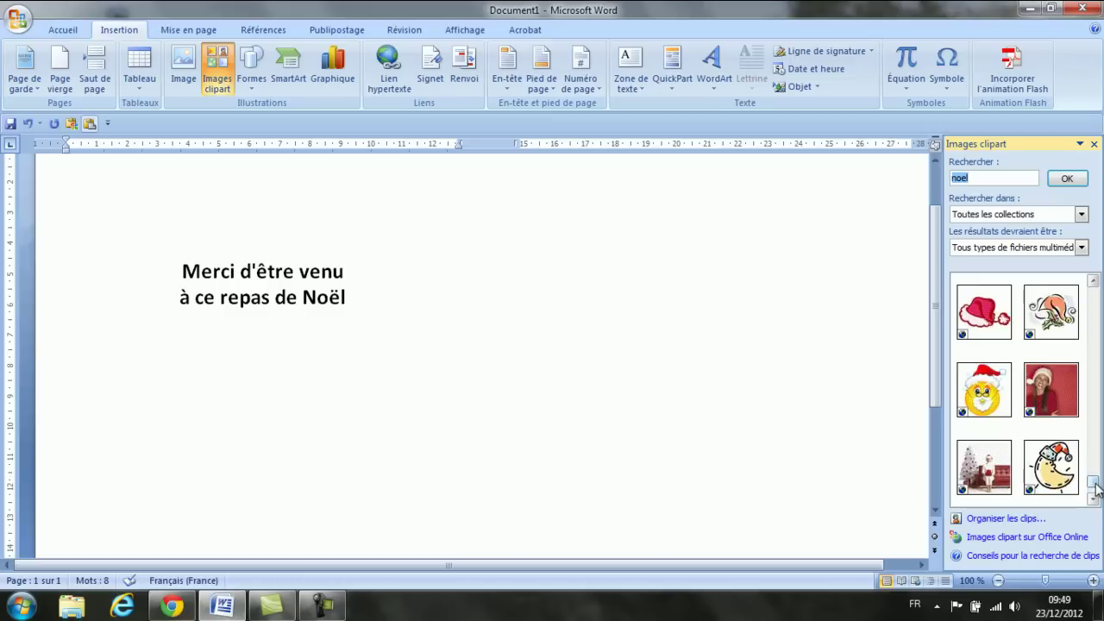
Insert the Santa sleigh and reindeer clip art below the greeting.
{"action": "left_click", "coordinate": [1093, 499]}
{"action": "scroll", "coordinate": [1100, 317], "scroll_direction": "up", "scroll_amount": 2}
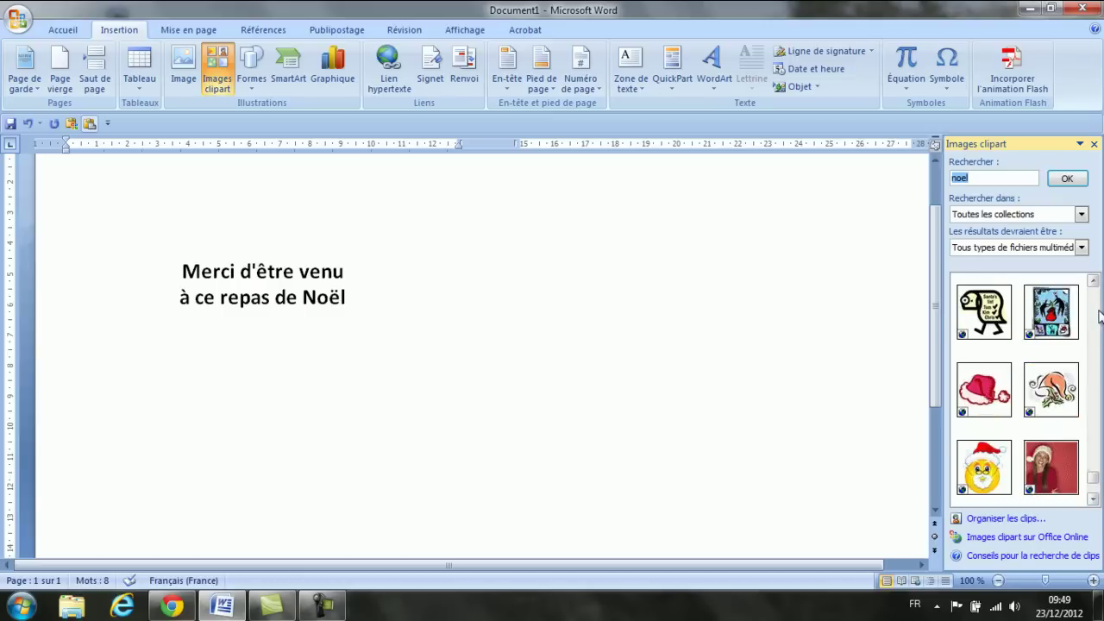
{"action": "scroll", "coordinate": [1100, 312], "scroll_direction": "up", "scroll_amount": 2}
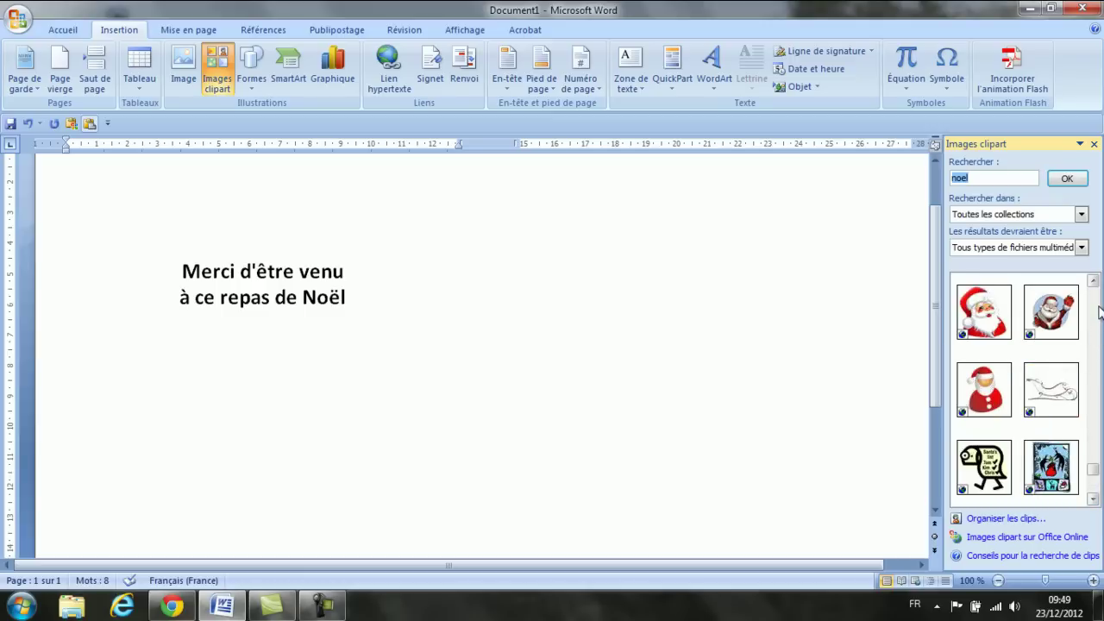
{"action": "scroll", "coordinate": [1100, 312], "scroll_direction": "up", "scroll_amount": 2}
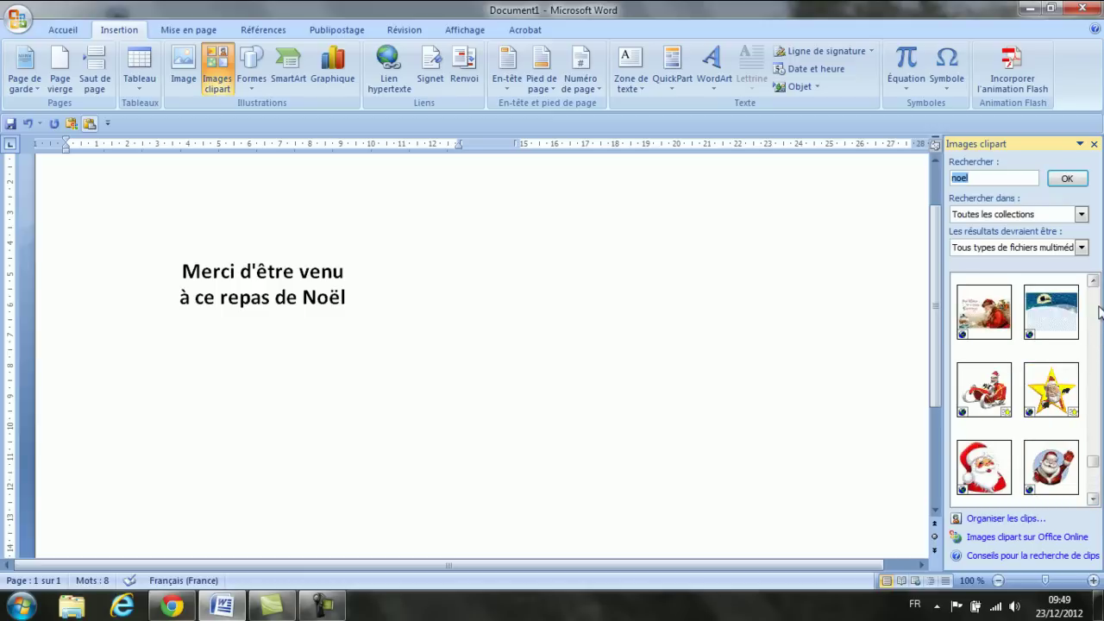
{"action": "scroll", "coordinate": [1100, 312], "scroll_direction": "up", "scroll_amount": 2}
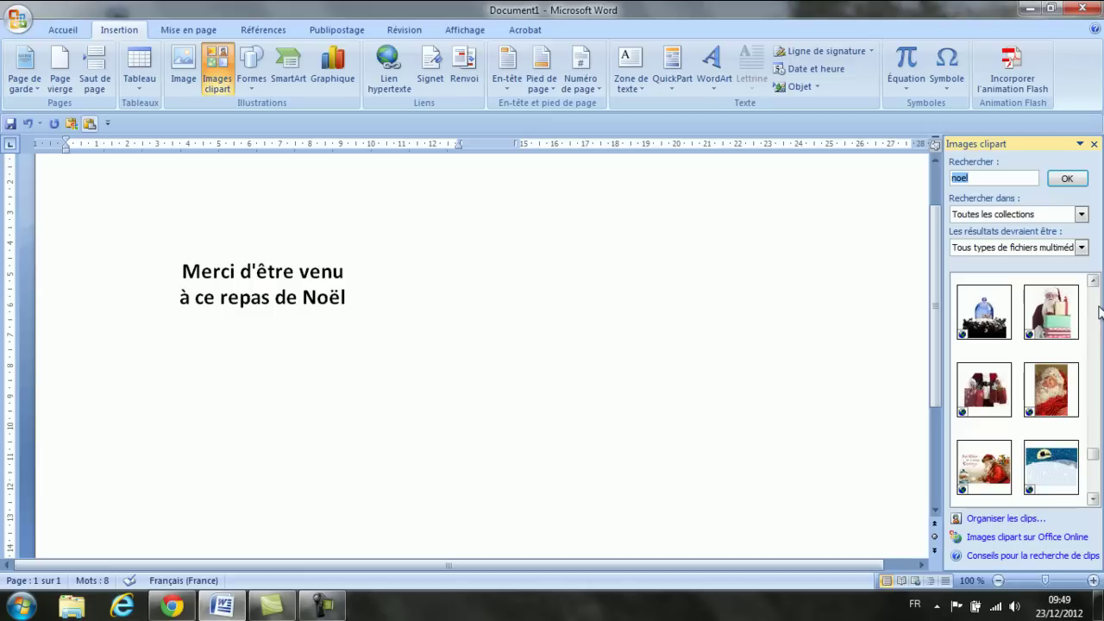
{"action": "scroll", "coordinate": [1100, 312], "scroll_direction": "up", "scroll_amount": 2}
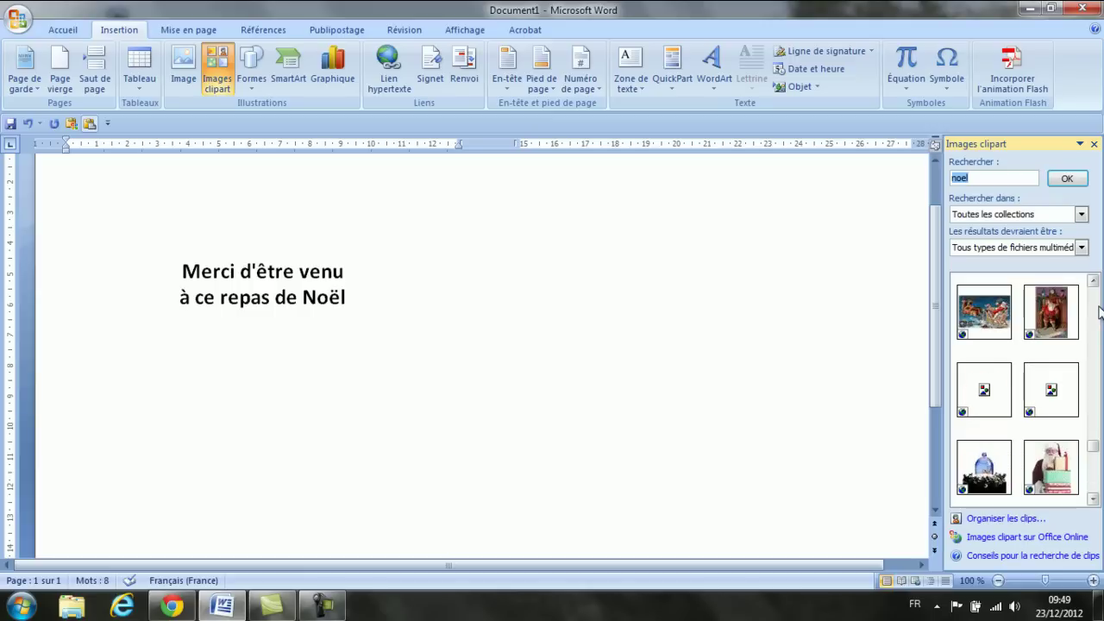
{"action": "left_click", "coordinate": [981, 314]}
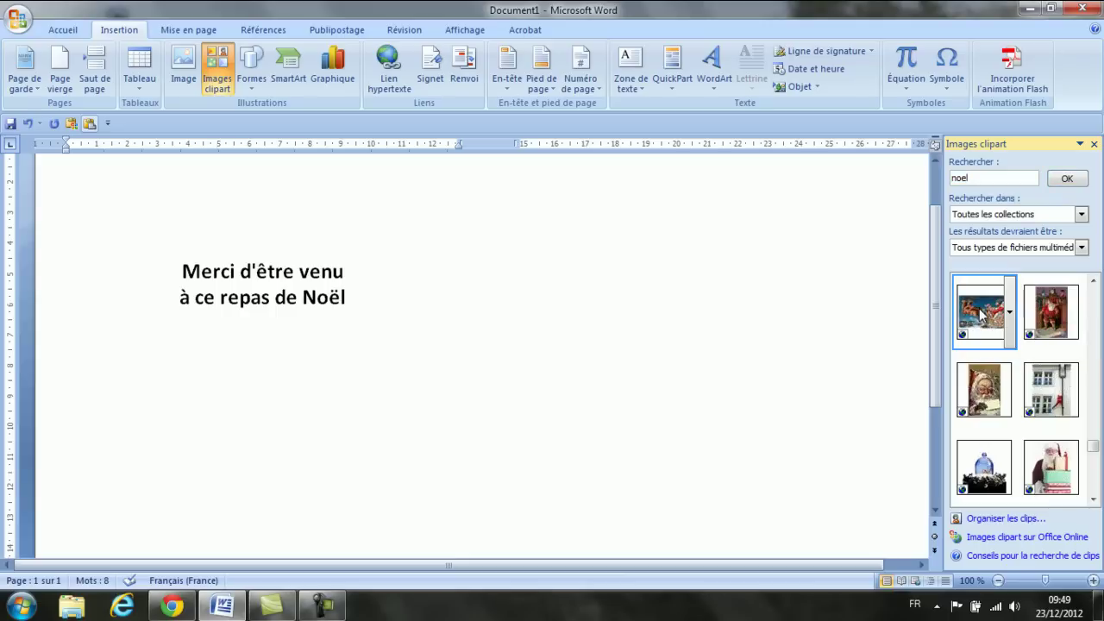
{"action": "left_click", "coordinate": [982, 315]}
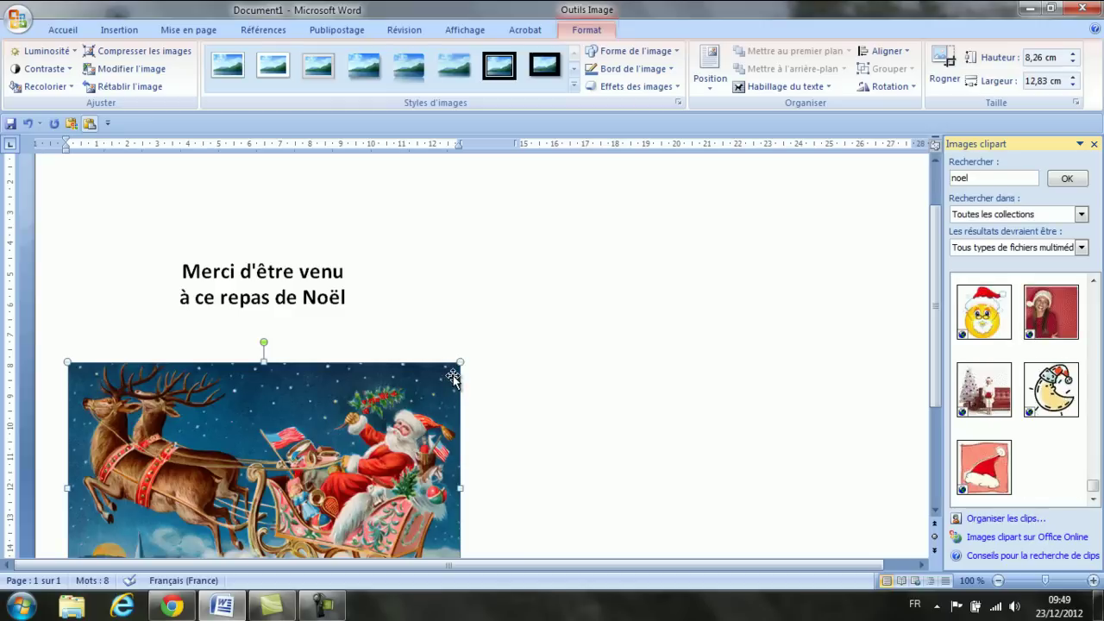
Close the clip art pane and resize the sleigh picture to 6.04 × 9.39 cm.
{"action": "left_click", "coordinate": [1093, 145]}
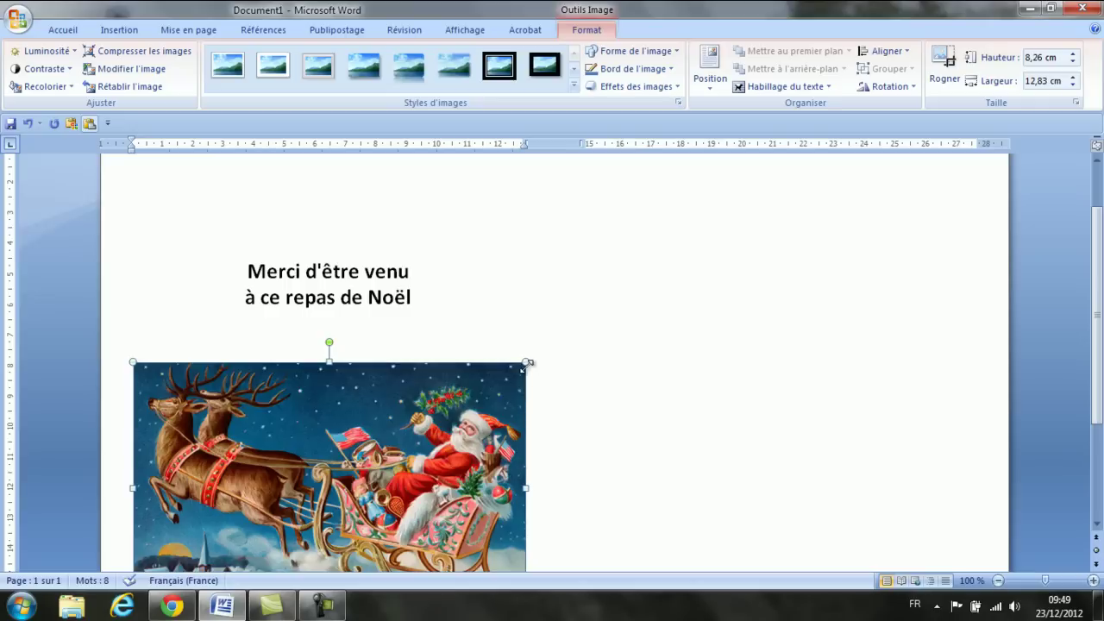
{"action": "left_click_drag", "start_coordinate": [526, 364], "coordinate": [421, 451]}
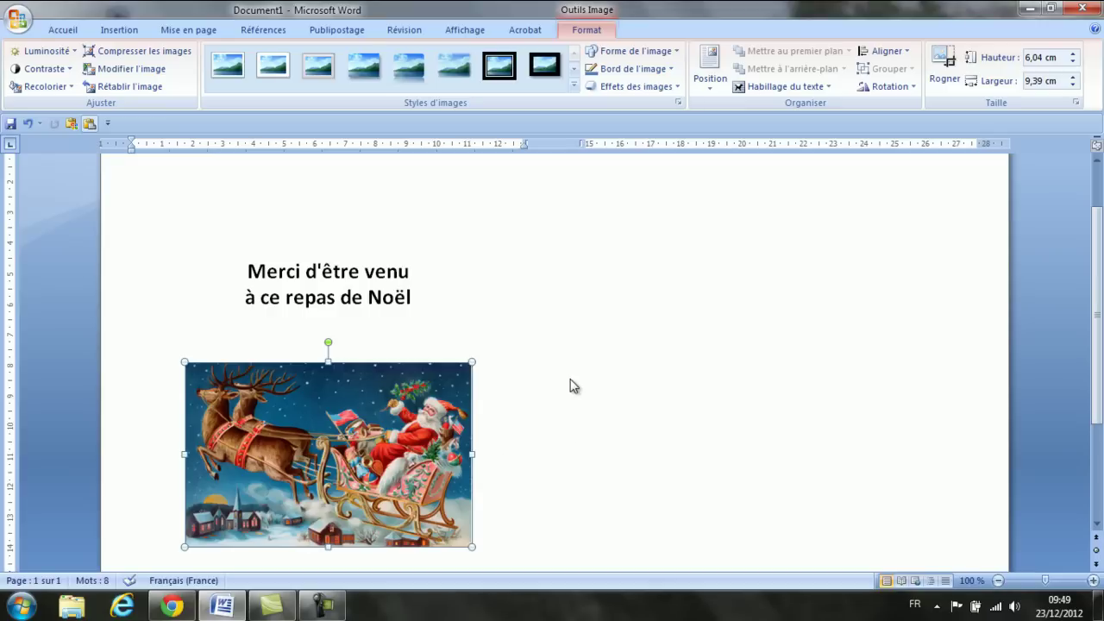
{"action": "scroll", "coordinate": [527, 458], "scroll_direction": "down", "scroll_amount": 3}
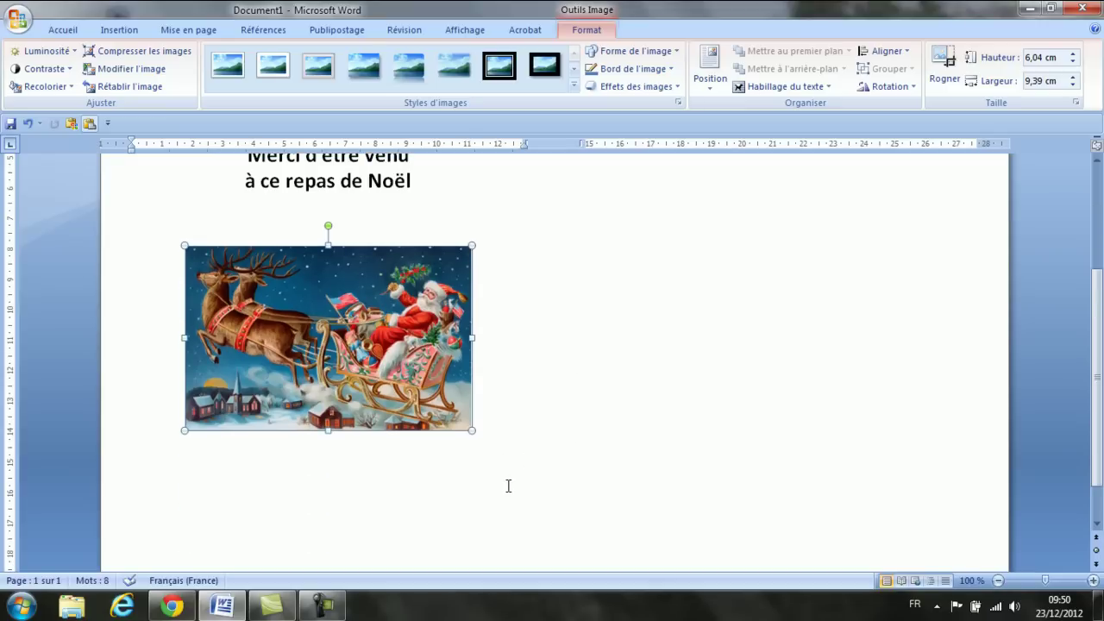
{"action": "left_click", "coordinate": [498, 430]}
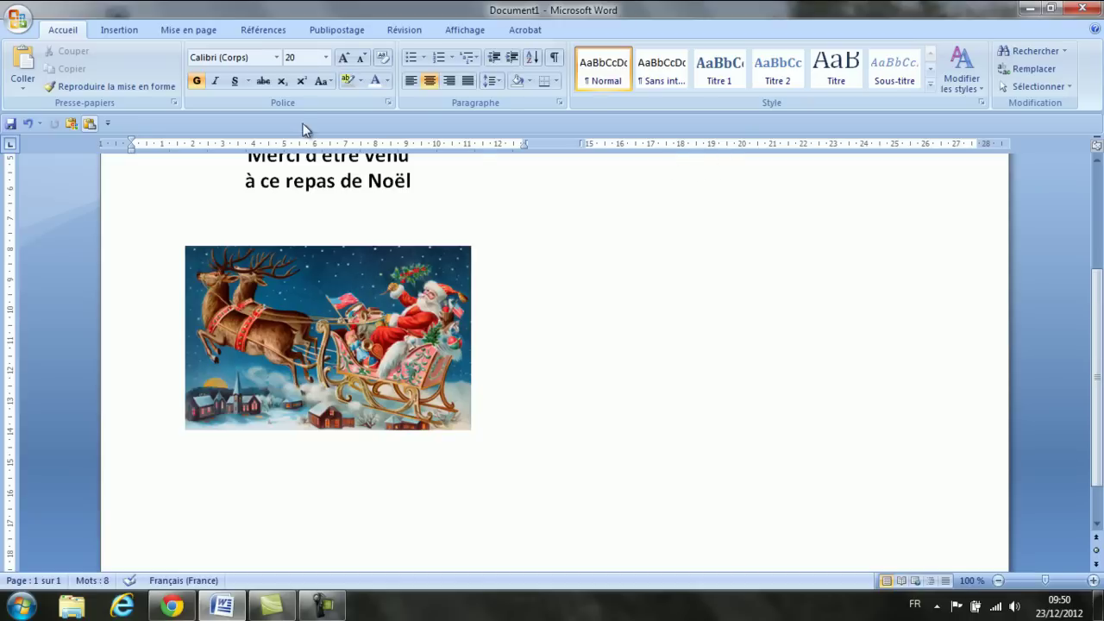
{"action": "left_click", "coordinate": [190, 29]}
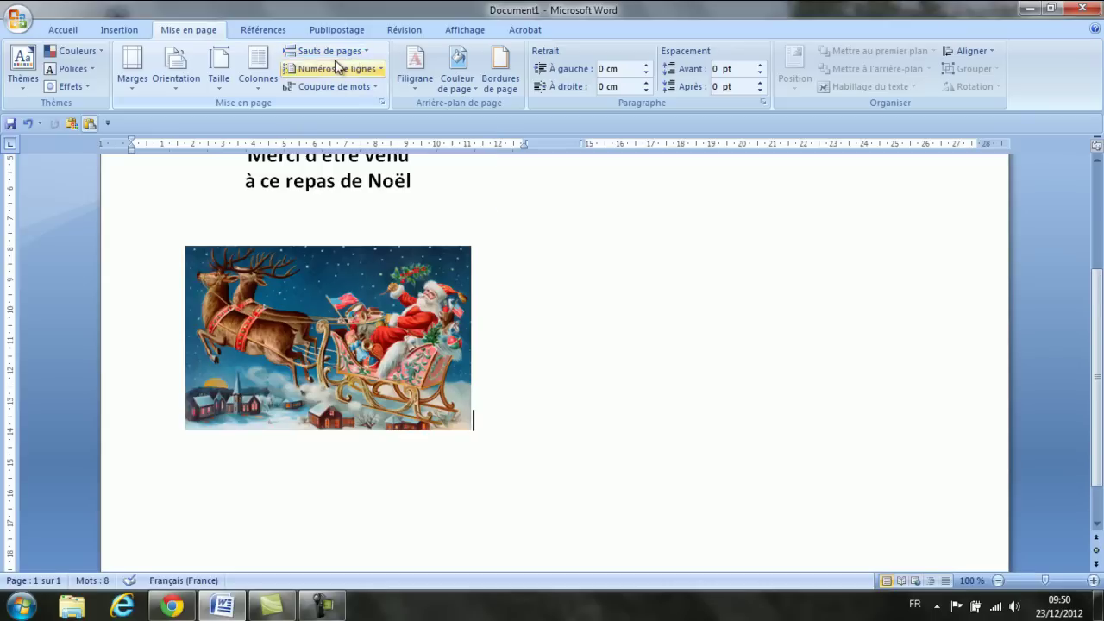
Insert a column break and add a blank line at the top of the right column.
{"action": "left_click", "coordinate": [354, 53]}
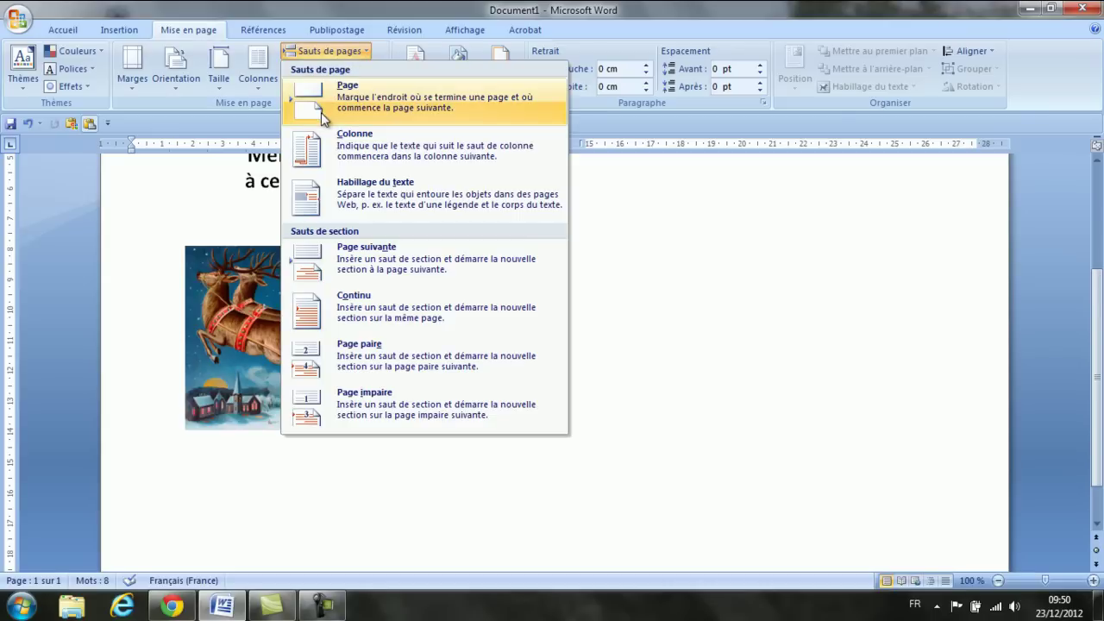
{"action": "left_click", "coordinate": [324, 159]}
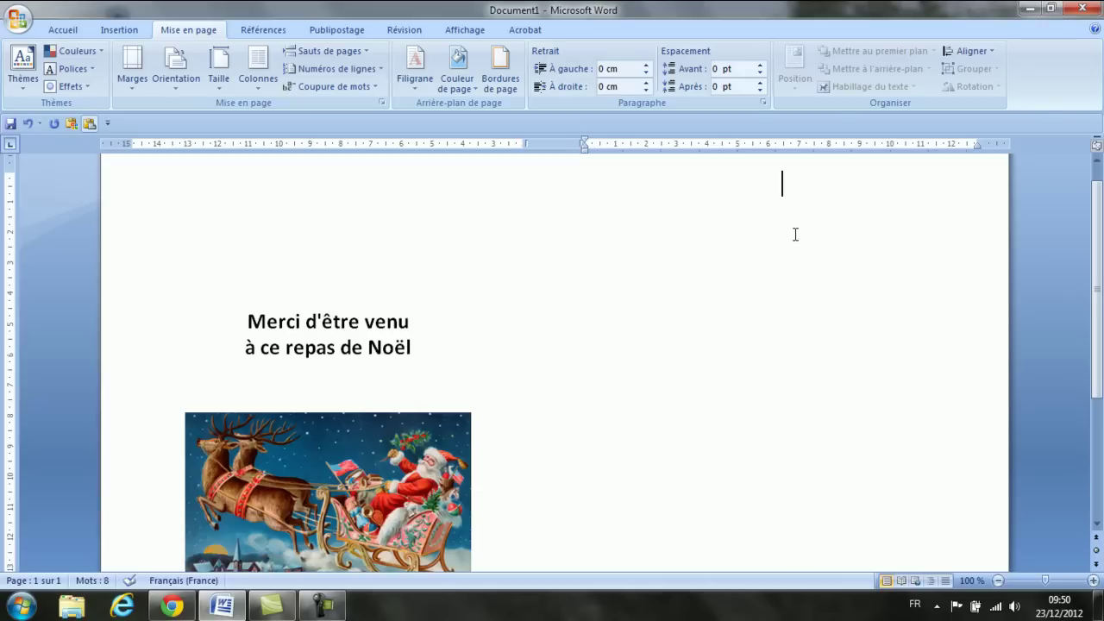
{"action": "key", "text": "Return"}
{"action": "key", "text": "Return"}
Type "MENU de NO" as the right-column heading and bring up the Symbole list.
{"action": "type", "text": "M"}
{"action": "type", "text": "ENU"}
{"action": "type", "text": " de N"}
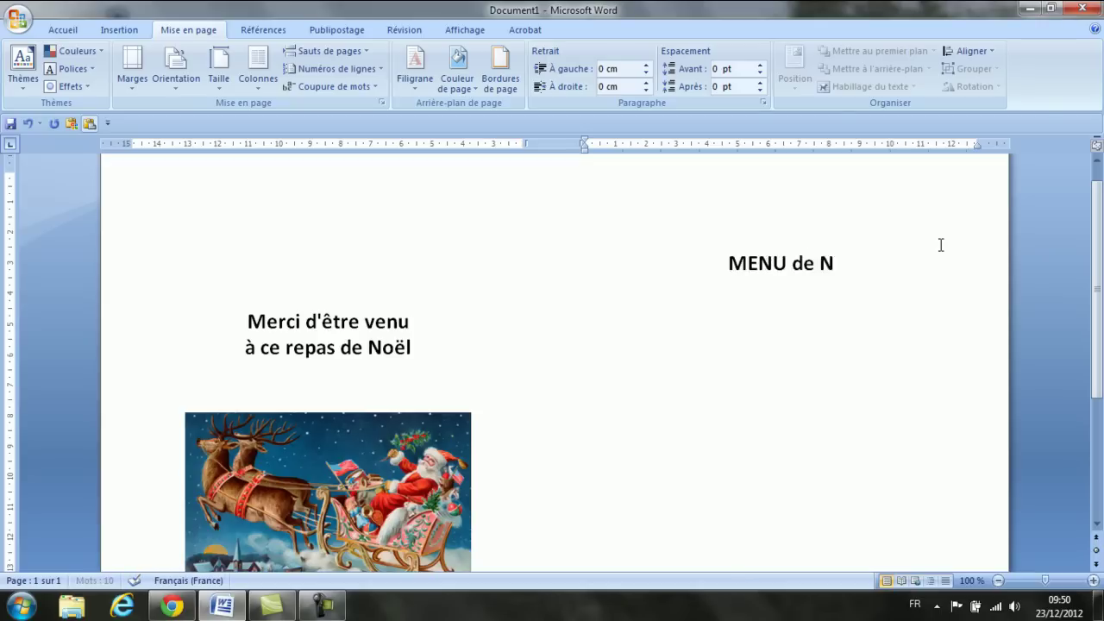
{"action": "type", "text": "O"}
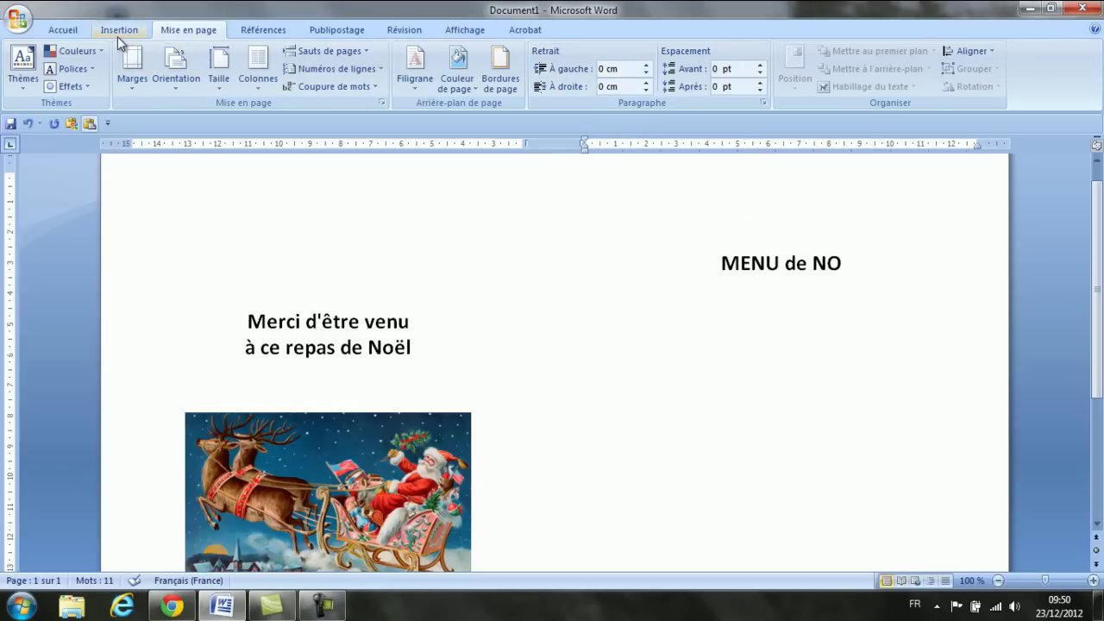
{"action": "left_click", "coordinate": [118, 32]}
{"action": "left_click", "coordinate": [947, 82]}
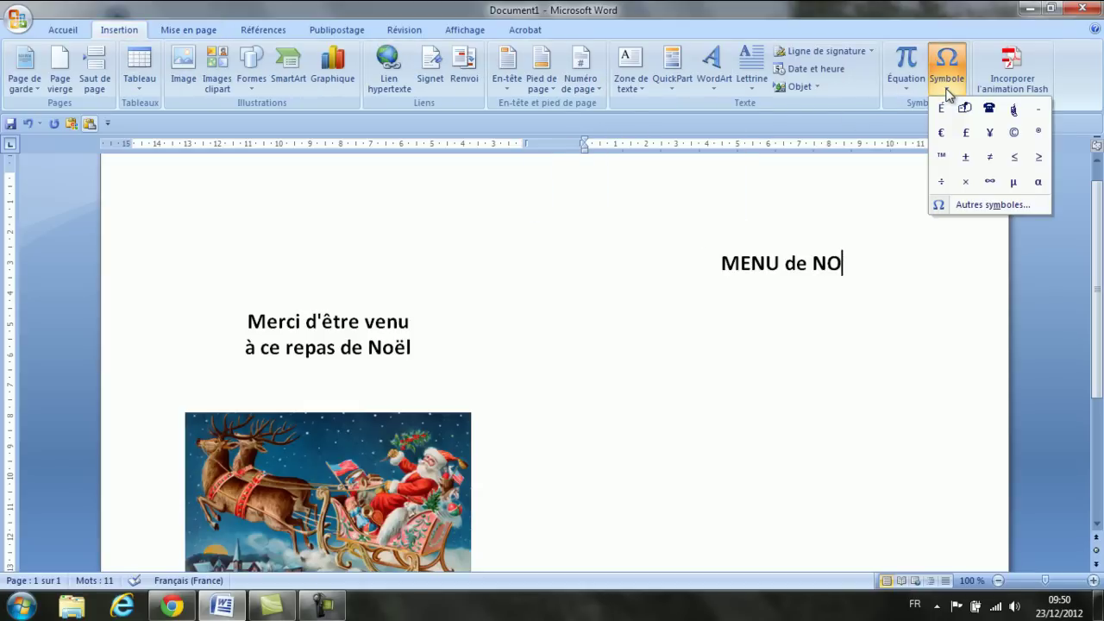
Insert Ë from the special characters dialog, then type L to finish "MENU de NOËL".
{"action": "left_click", "coordinate": [978, 210]}
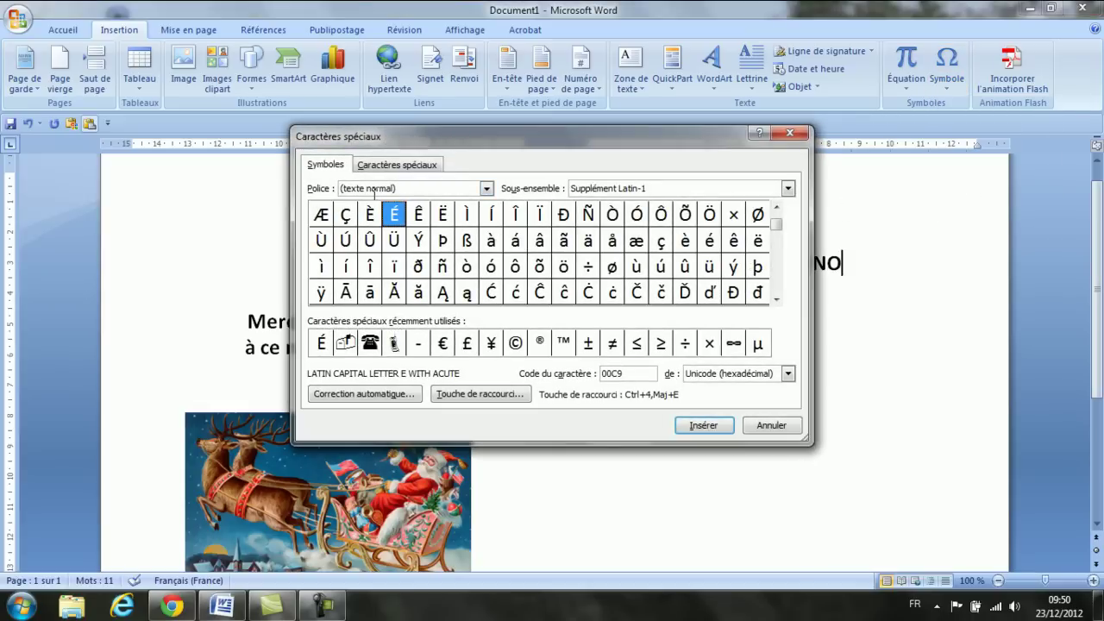
{"action": "left_click", "coordinate": [486, 189]}
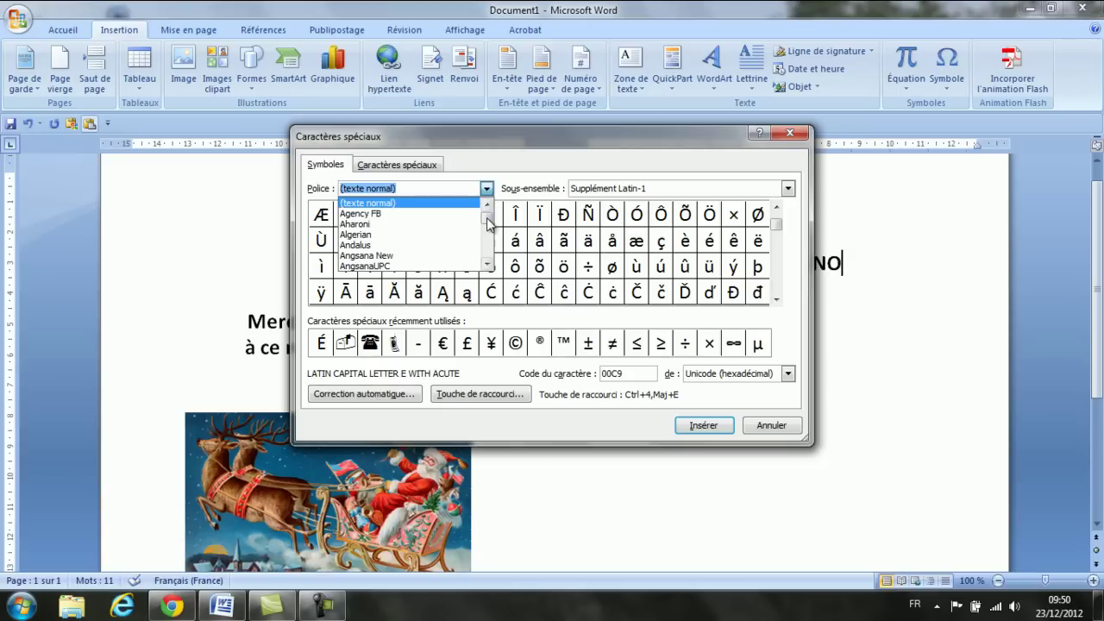
{"action": "mouse_move", "coordinate": [488, 223]}
{"action": "left_mouse_down"}
{"action": "mouse_move", "coordinate": [489, 258]}
{"action": "mouse_move", "coordinate": [488, 212]}
{"action": "left_mouse_up"}
{"action": "left_click", "coordinate": [372, 202]}
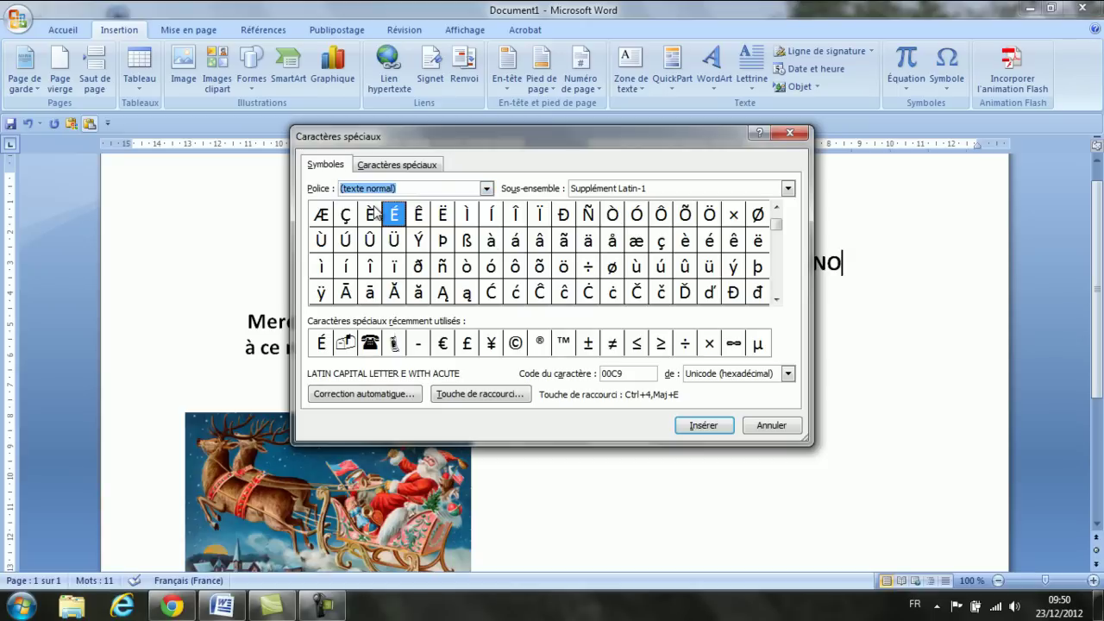
{"action": "left_click", "coordinate": [443, 215]}
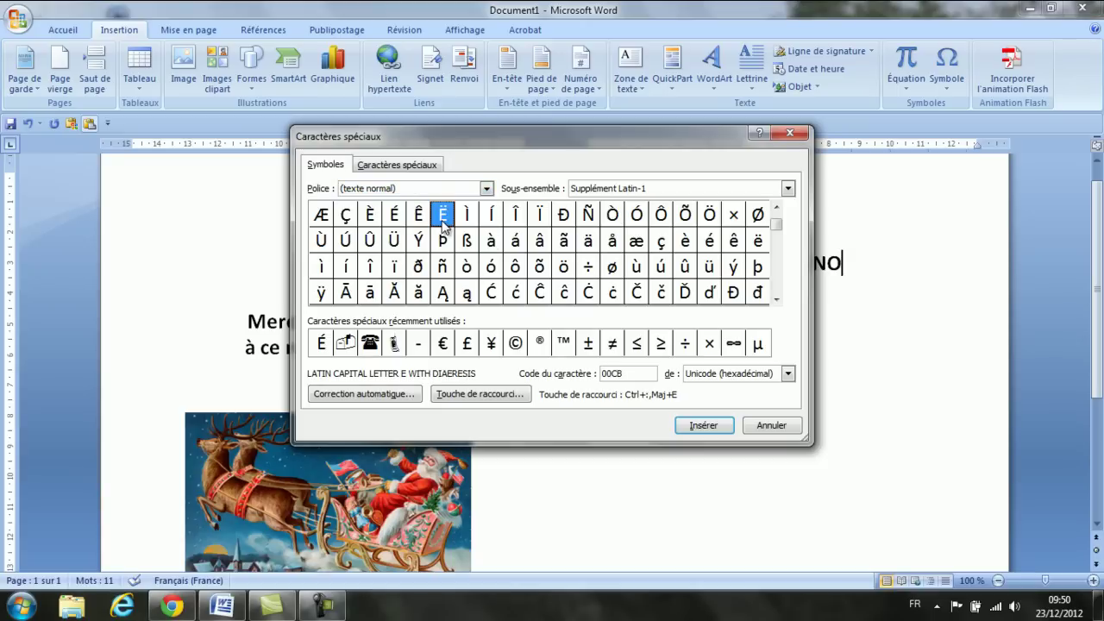
{"action": "left_click", "coordinate": [704, 426]}
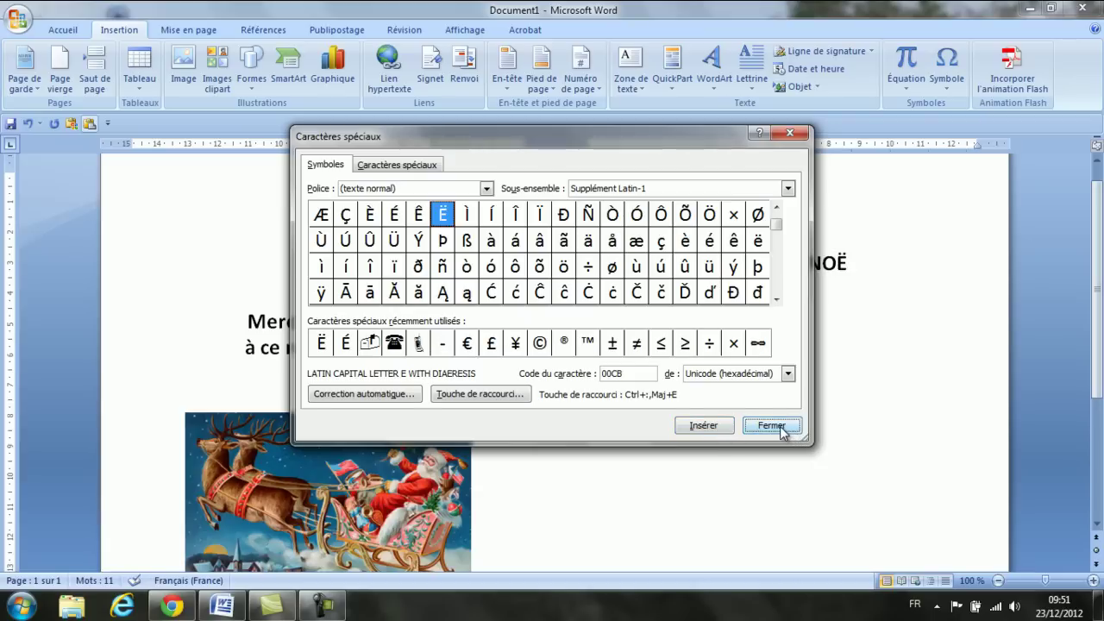
{"action": "left_click", "coordinate": [772, 425]}
{"action": "type", "text": "L"}
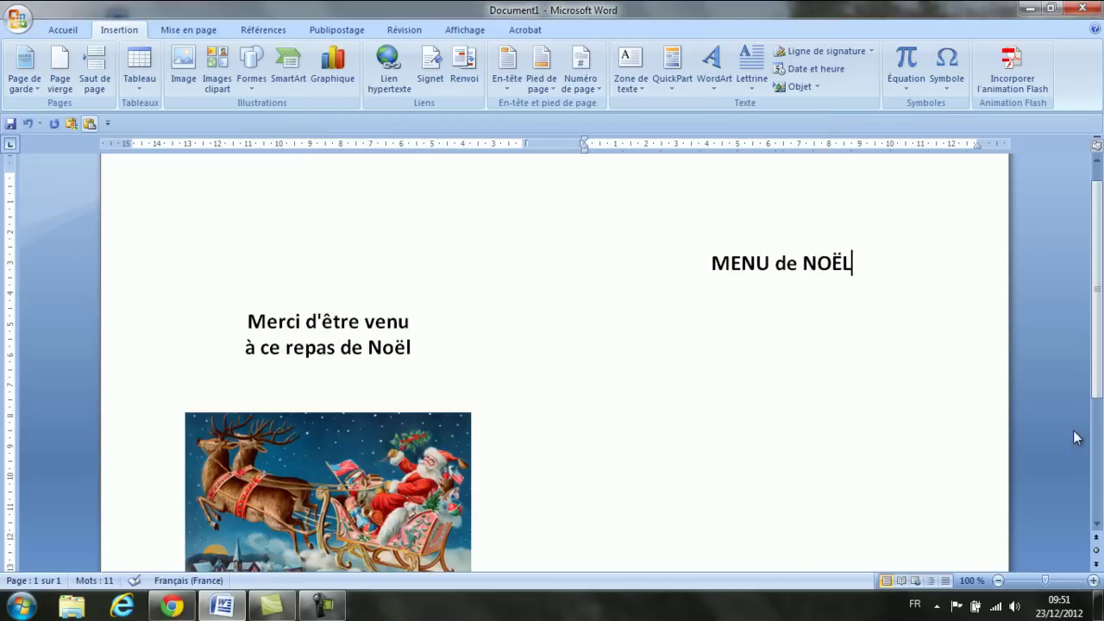
Add two blank lines under the title, then set MENU de NOËL to AR DARLING at size 26.
{"action": "key", "text": "Return"}
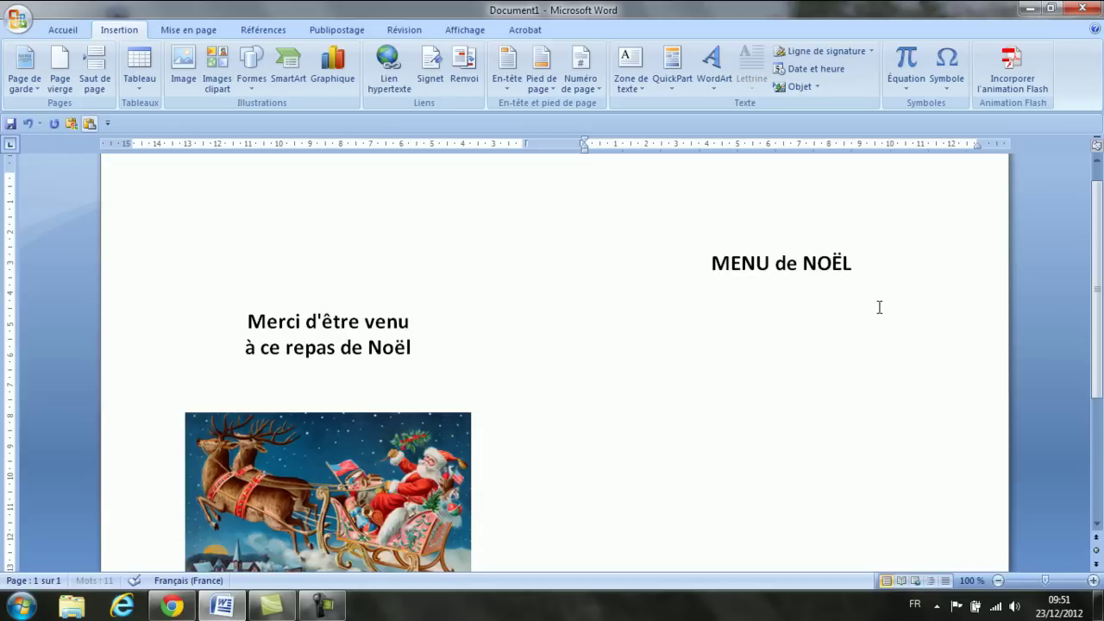
{"action": "key", "text": "Return"}
{"action": "key", "text": "Return"}
{"action": "left_click_drag", "start_coordinate": [713, 262], "coordinate": [842, 263]}
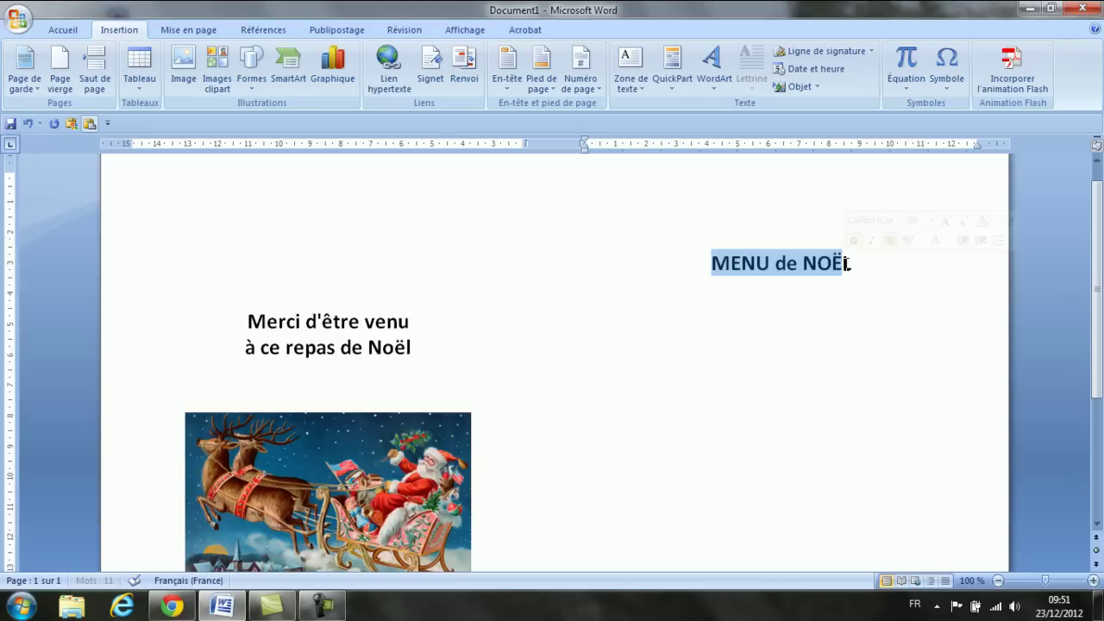
{"action": "left_click", "coordinate": [66, 32]}
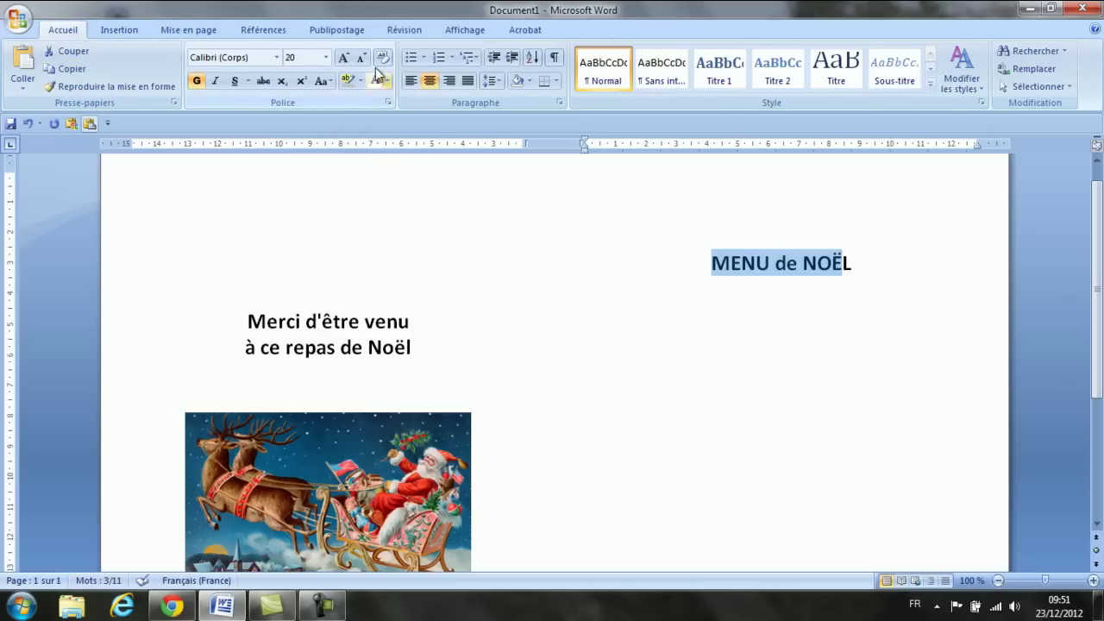
{"action": "left_click", "coordinate": [342, 57]}
{"action": "left_click", "coordinate": [342, 58]}
{"action": "left_click", "coordinate": [342, 58]}
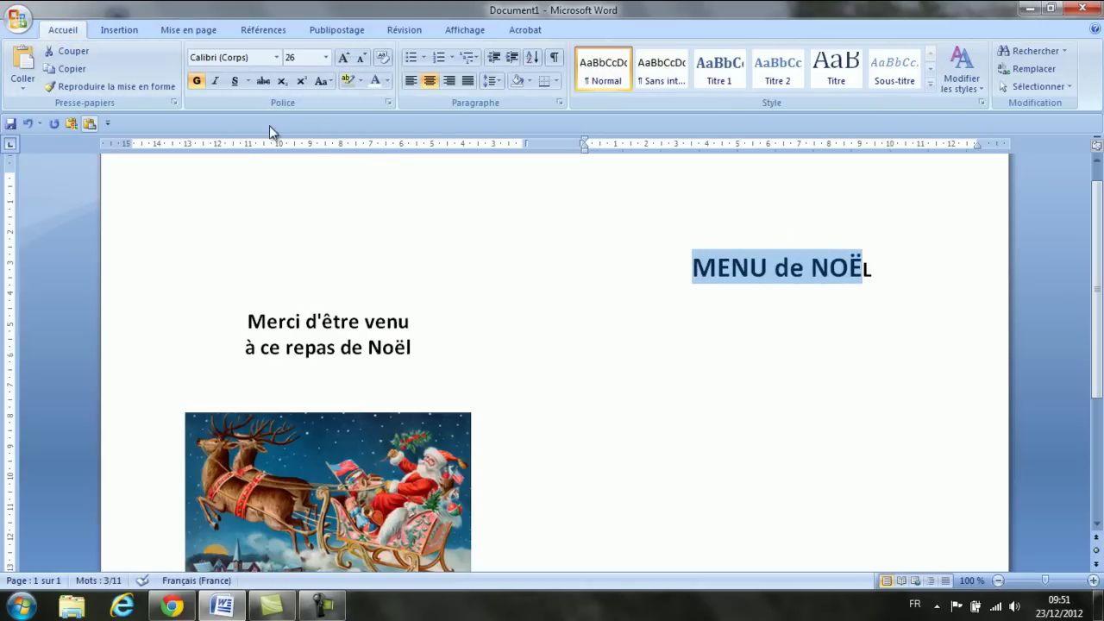
{"action": "left_click", "coordinate": [276, 57]}
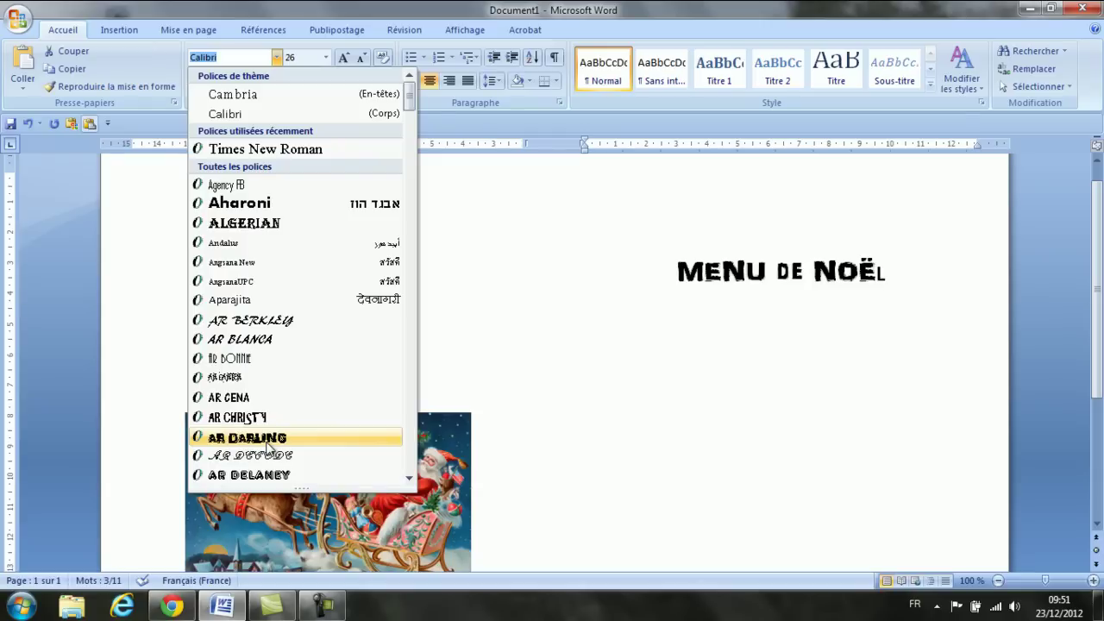
{"action": "left_click", "coordinate": [267, 441]}
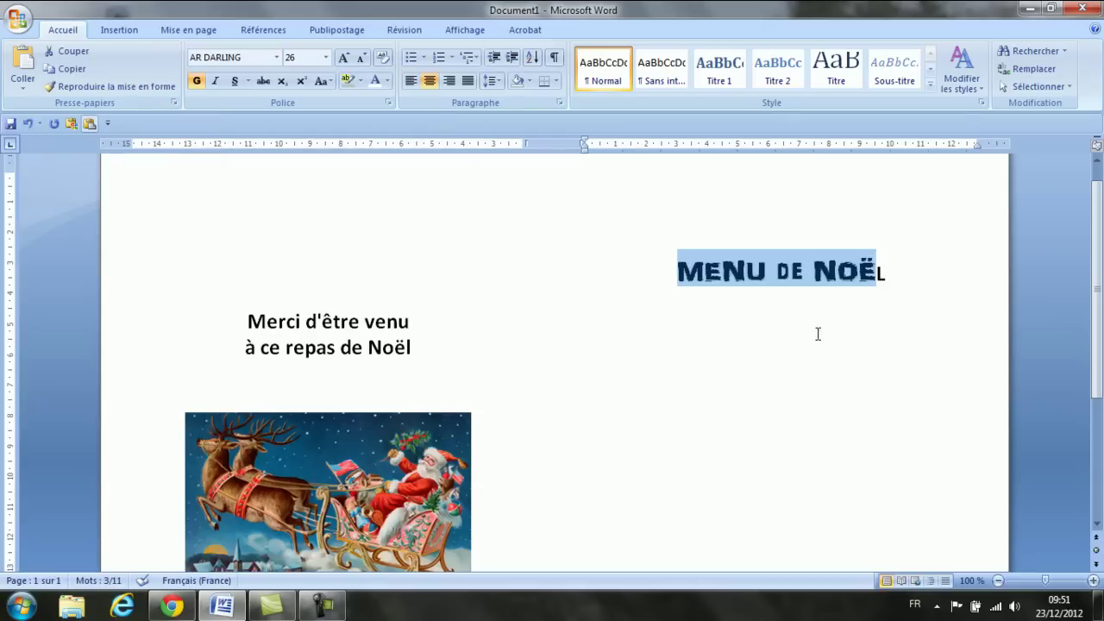
Give the final L of NOËL the AR DARLING font and grow it to size 26.
{"action": "left_click_drag", "start_coordinate": [889, 280], "coordinate": [879, 275]}
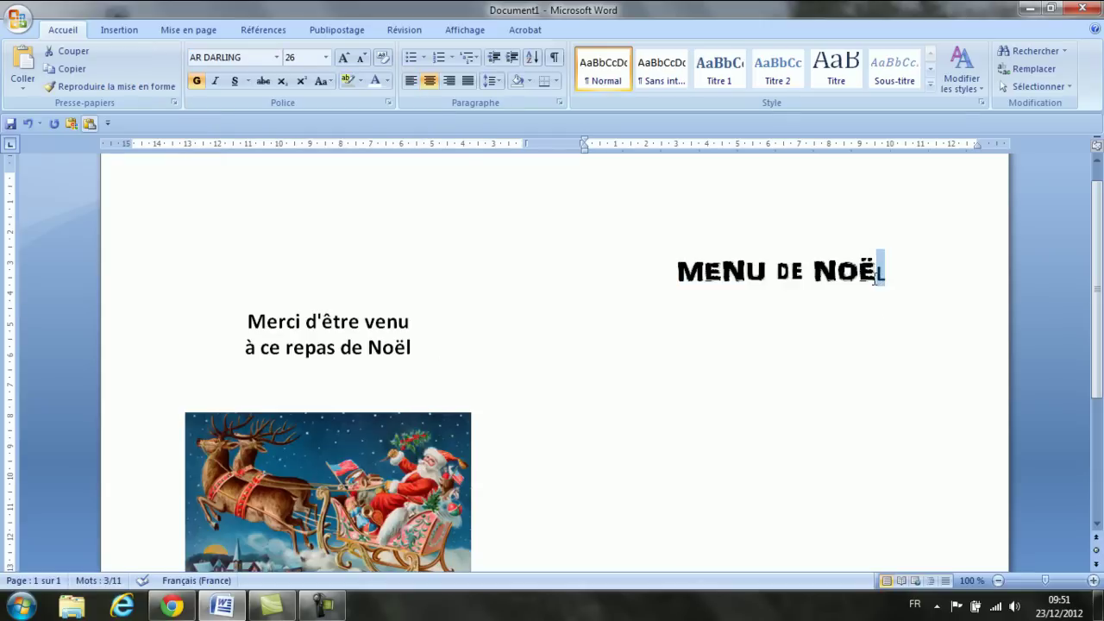
{"action": "left_click", "coordinate": [277, 58]}
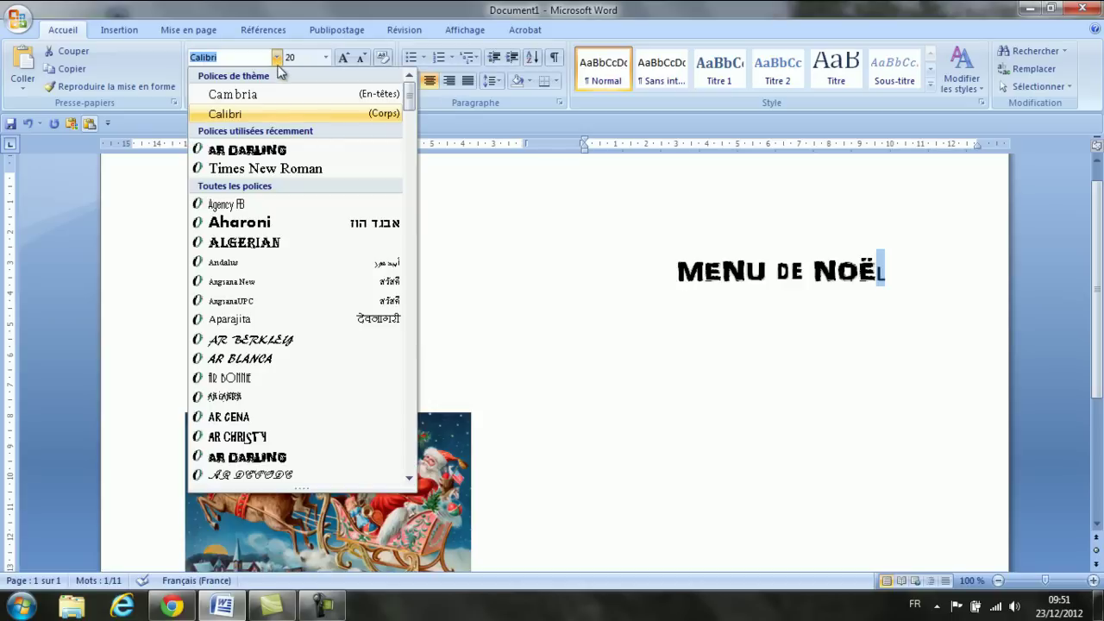
{"action": "left_click", "coordinate": [268, 149]}
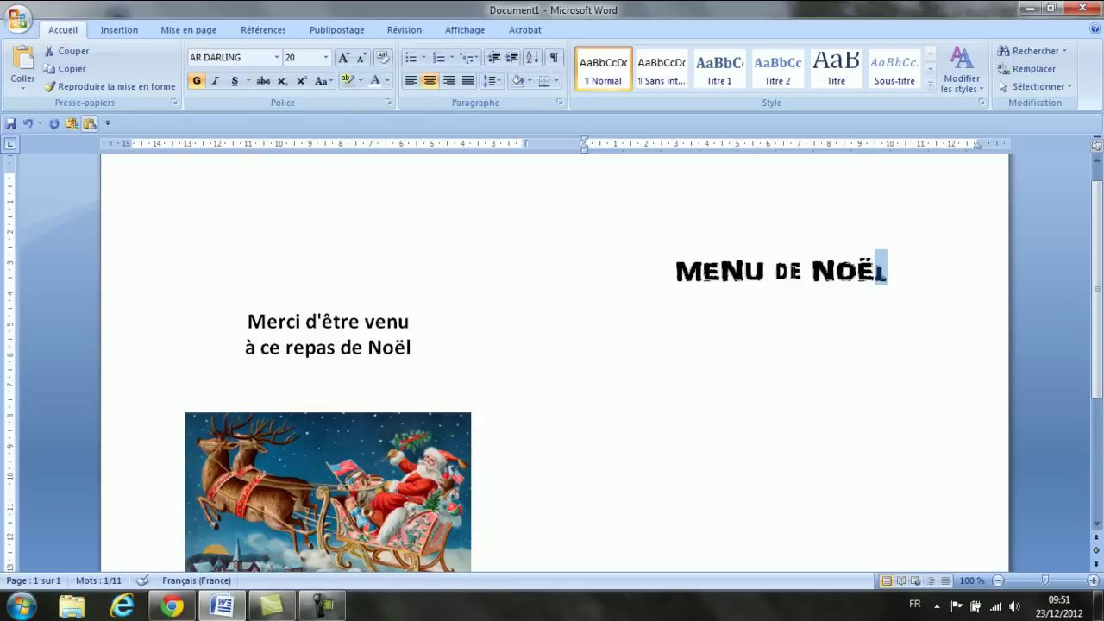
{"action": "left_click", "coordinate": [793, 273]}
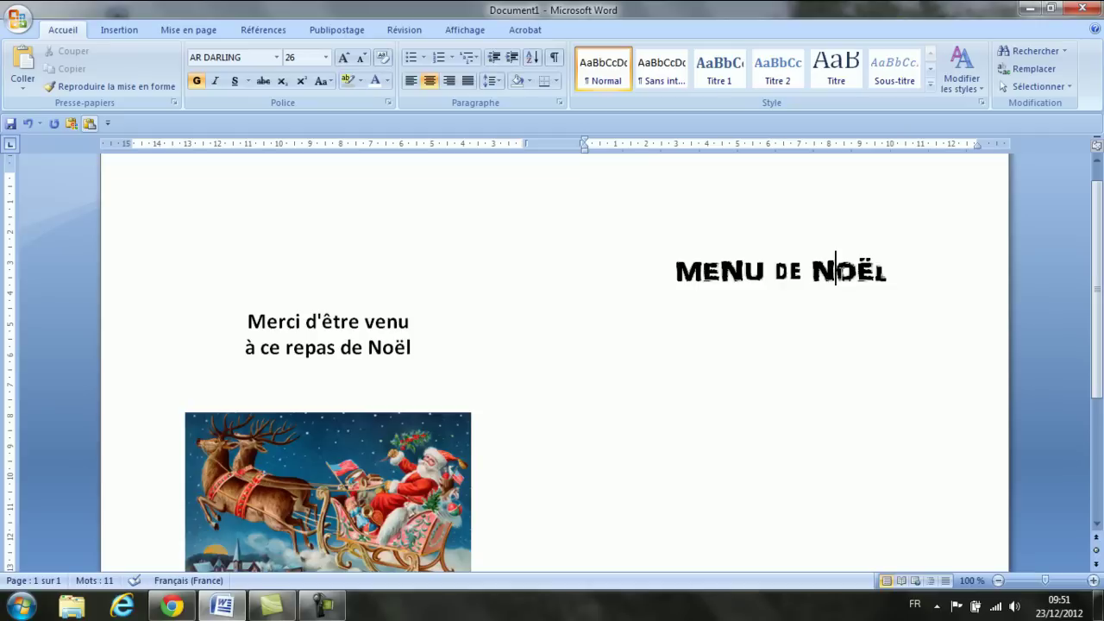
{"action": "left_click_drag", "start_coordinate": [888, 272], "coordinate": [875, 273]}
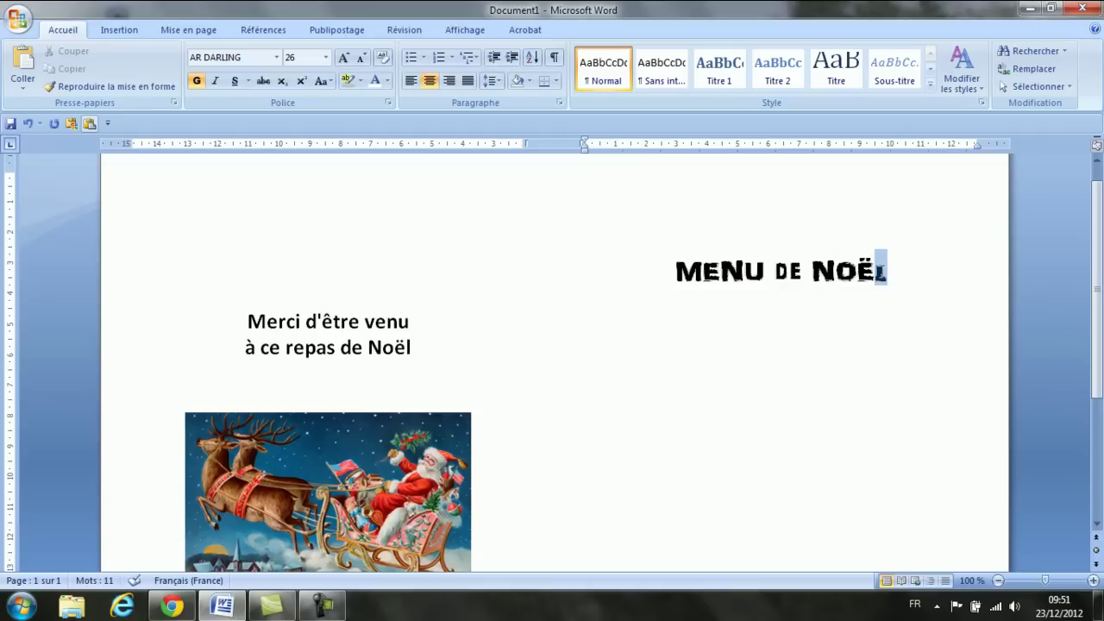
{"action": "left_click", "coordinate": [343, 59]}
{"action": "left_click", "coordinate": [343, 58]}
{"action": "left_click", "coordinate": [343, 58]}
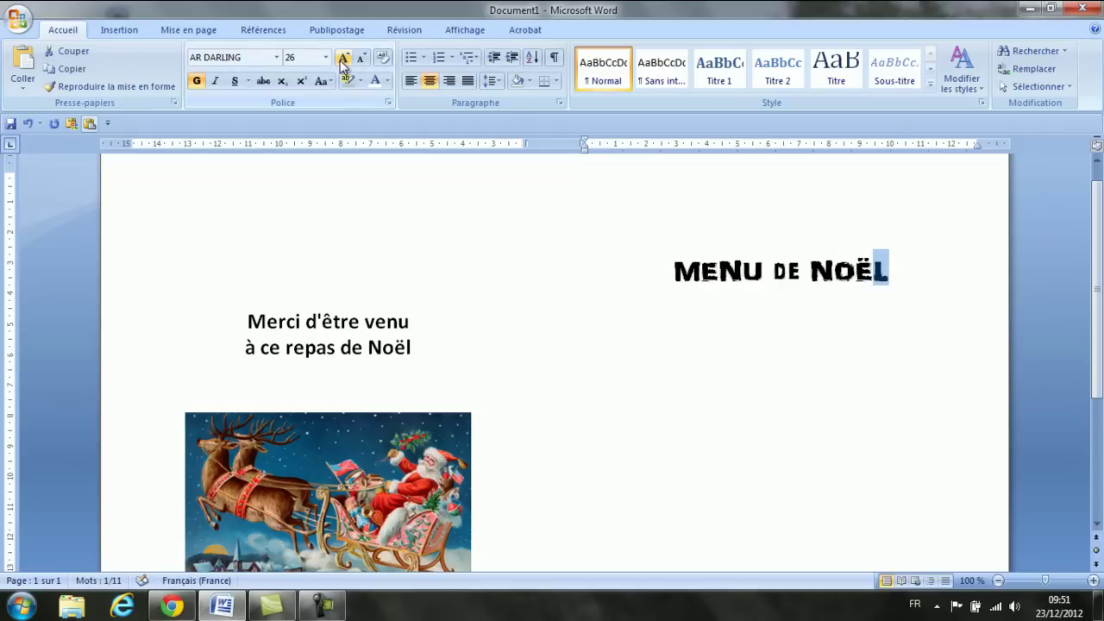
{"action": "left_click", "coordinate": [866, 326]}
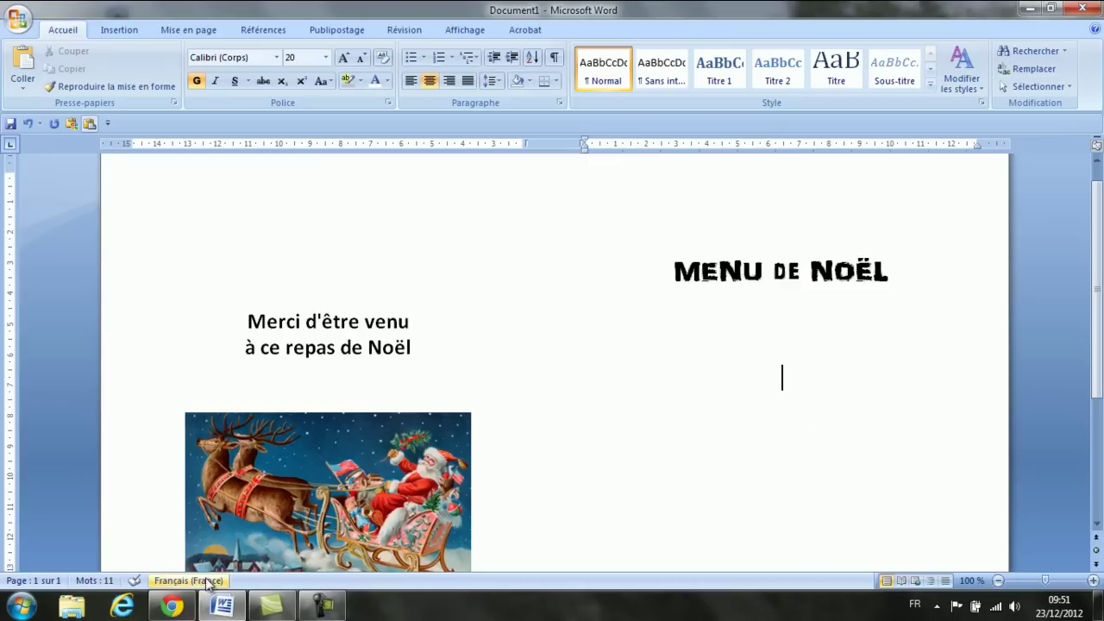
In Chrome, search Google Images for 'menu de noel' using the suggested query.
{"action": "mouse_move", "coordinate": [173, 609]}
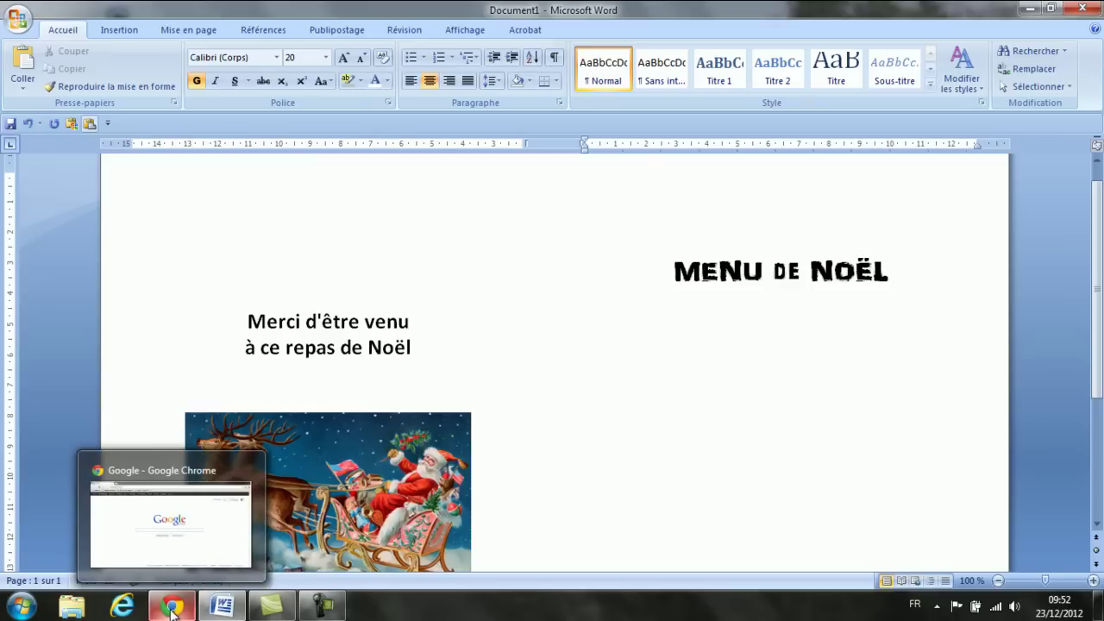
{"action": "left_click", "coordinate": [172, 608]}
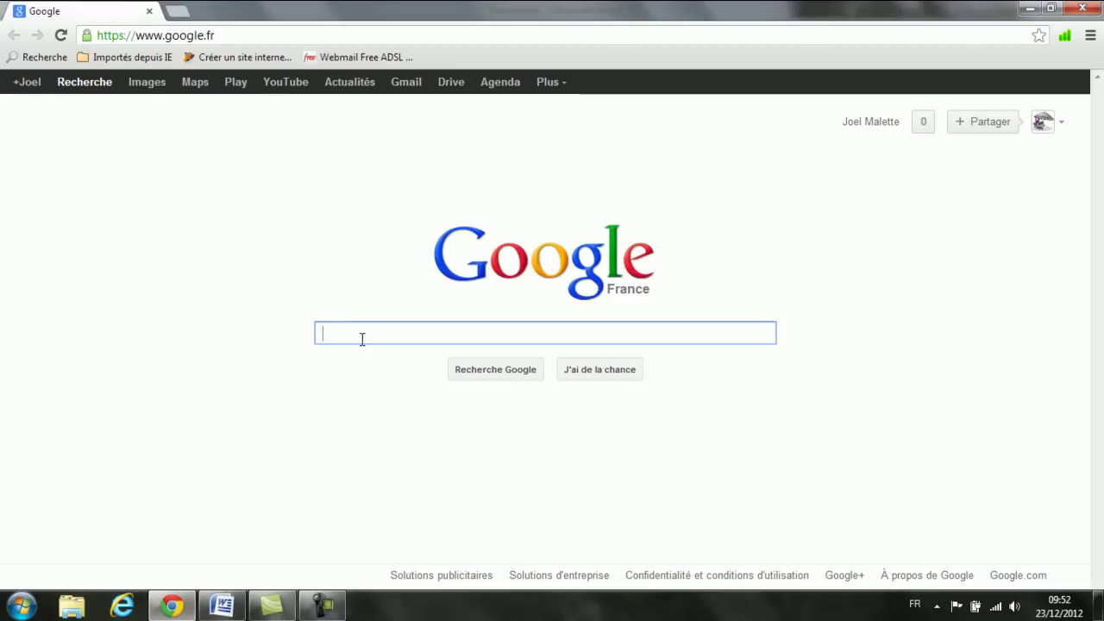
{"action": "left_click", "coordinate": [146, 85]}
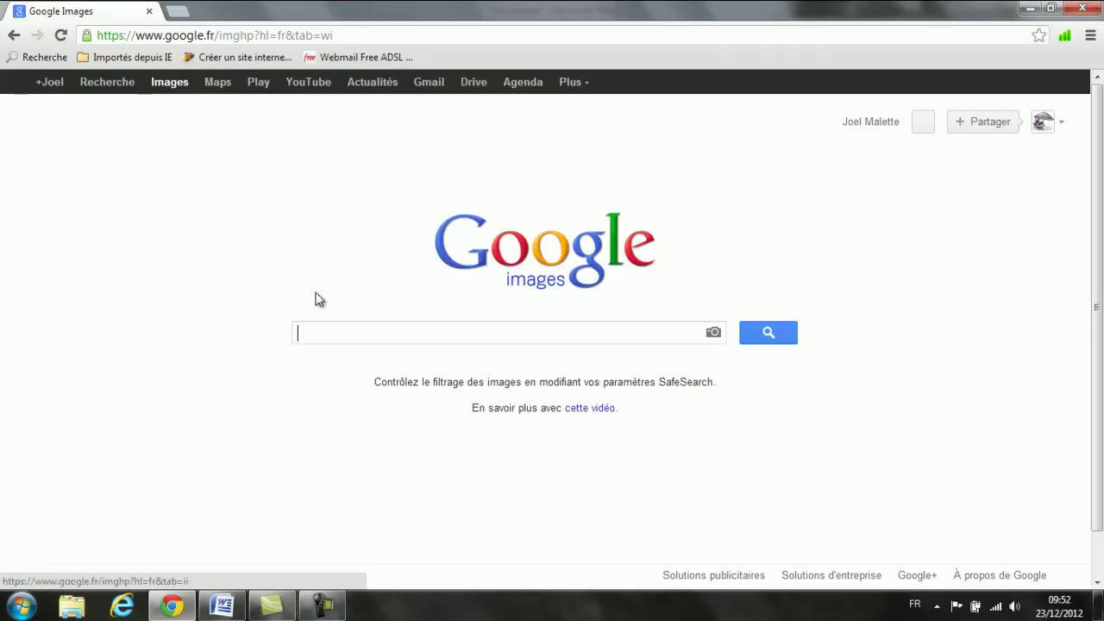
{"action": "type", "text": "Men"}
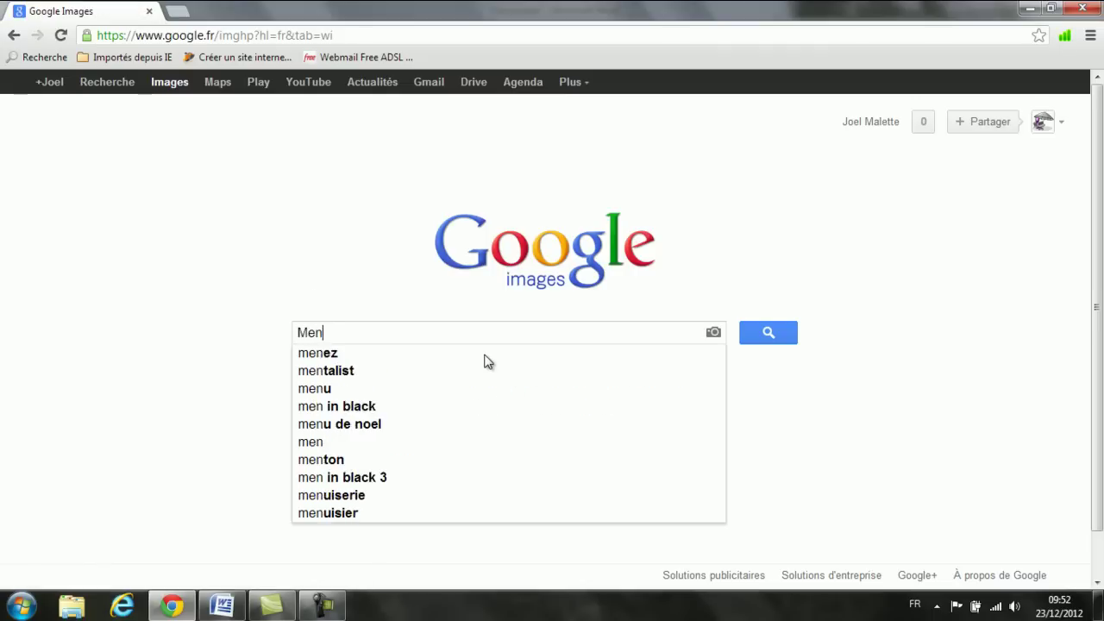
{"action": "type", "text": "u"}
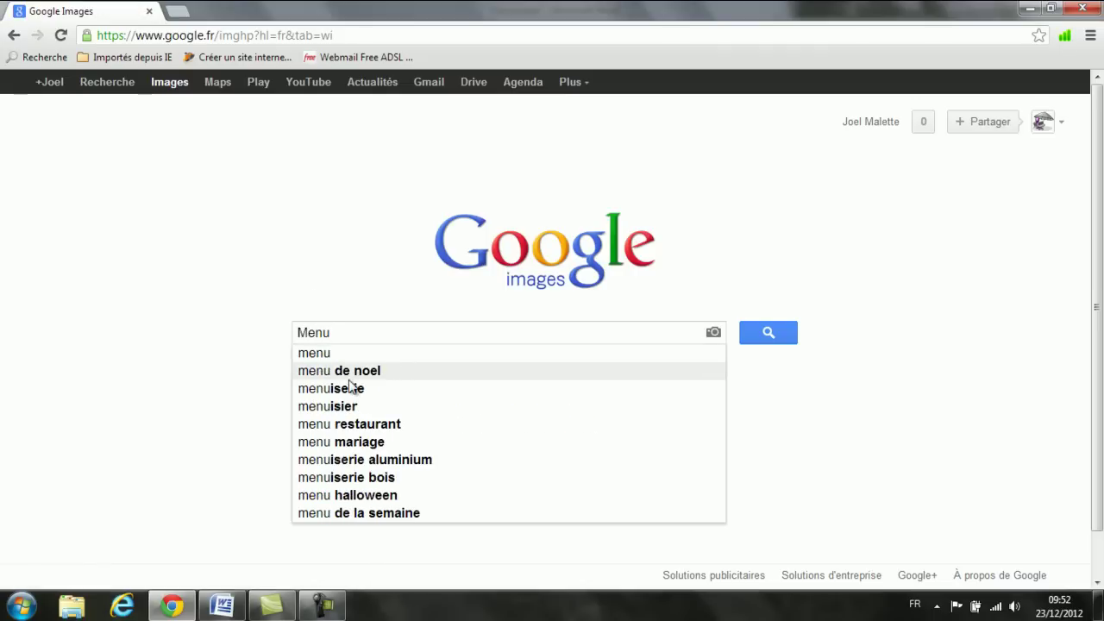
{"action": "left_click", "coordinate": [349, 374]}
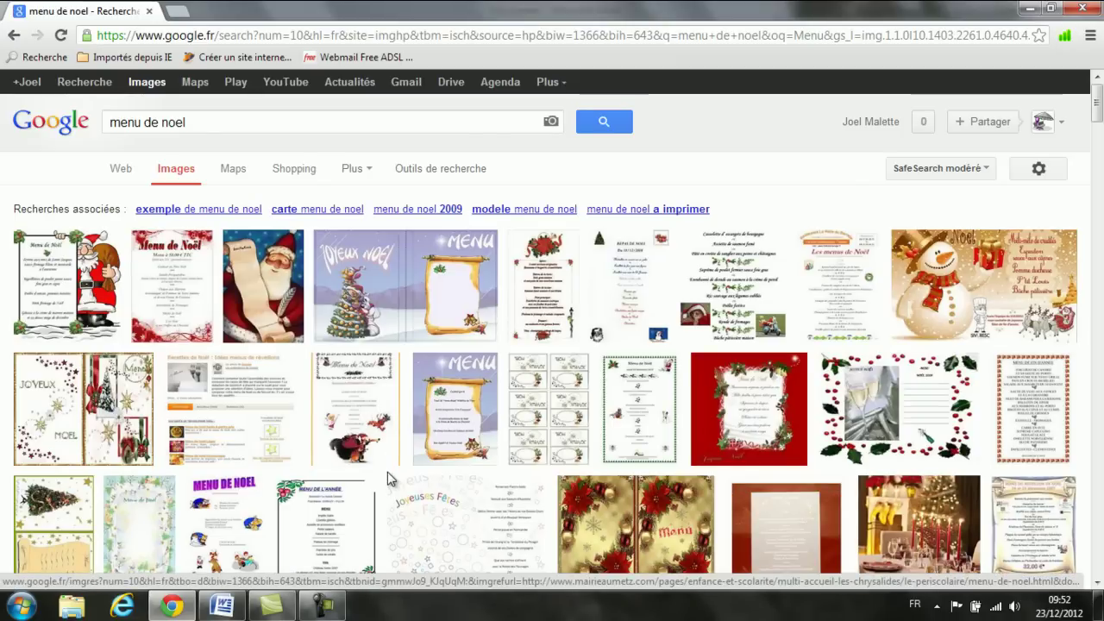
Scroll the menu de noel results and open the champagne bottle and glasses preview.
{"action": "mouse_move", "coordinate": [343, 471]}
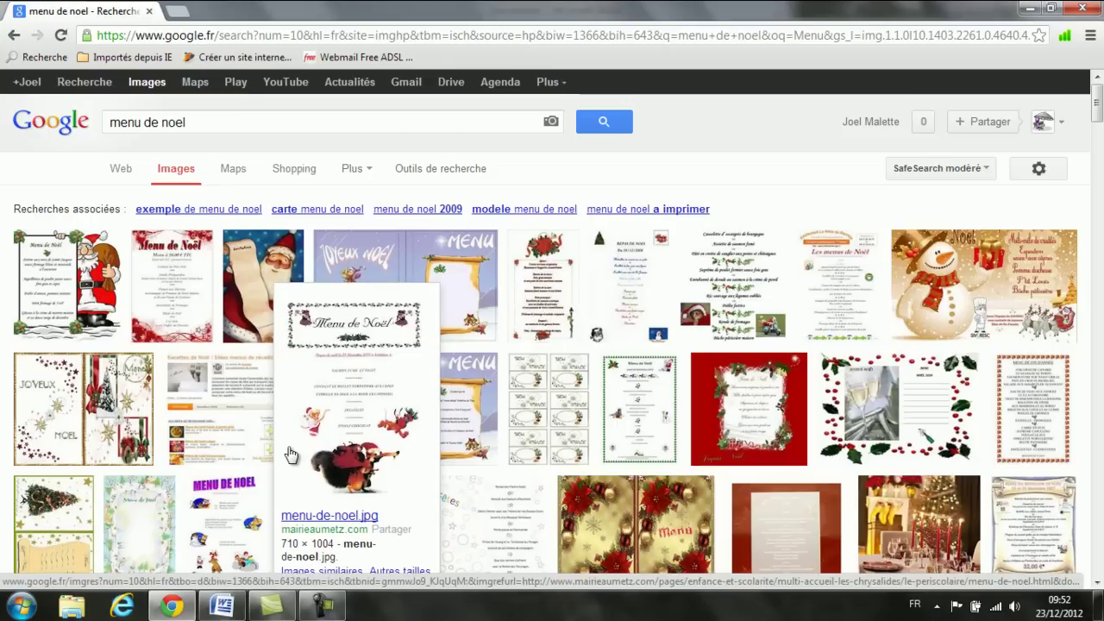
{"action": "scroll", "coordinate": [470, 466], "scroll_direction": "down", "scroll_amount": 2}
{"action": "scroll", "coordinate": [470, 466], "scroll_direction": "down", "scroll_amount": 1}
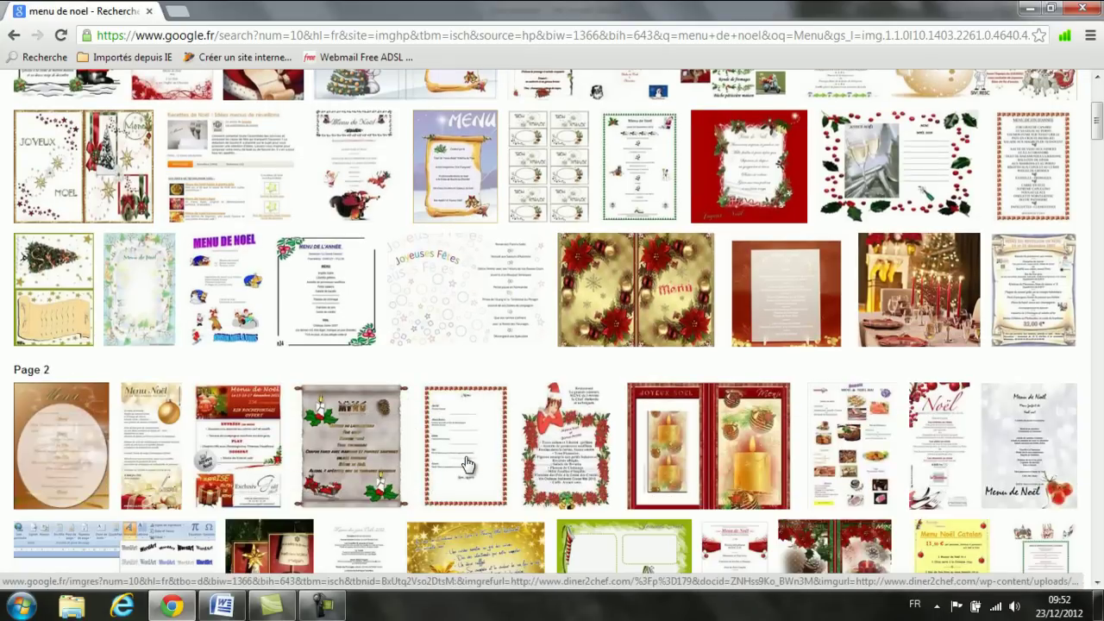
{"action": "scroll", "coordinate": [467, 463], "scroll_direction": "down", "scroll_amount": 2}
{"action": "scroll", "coordinate": [466, 463], "scroll_direction": "down", "scroll_amount": 1}
{"action": "scroll", "coordinate": [465, 456], "scroll_direction": "down", "scroll_amount": 1}
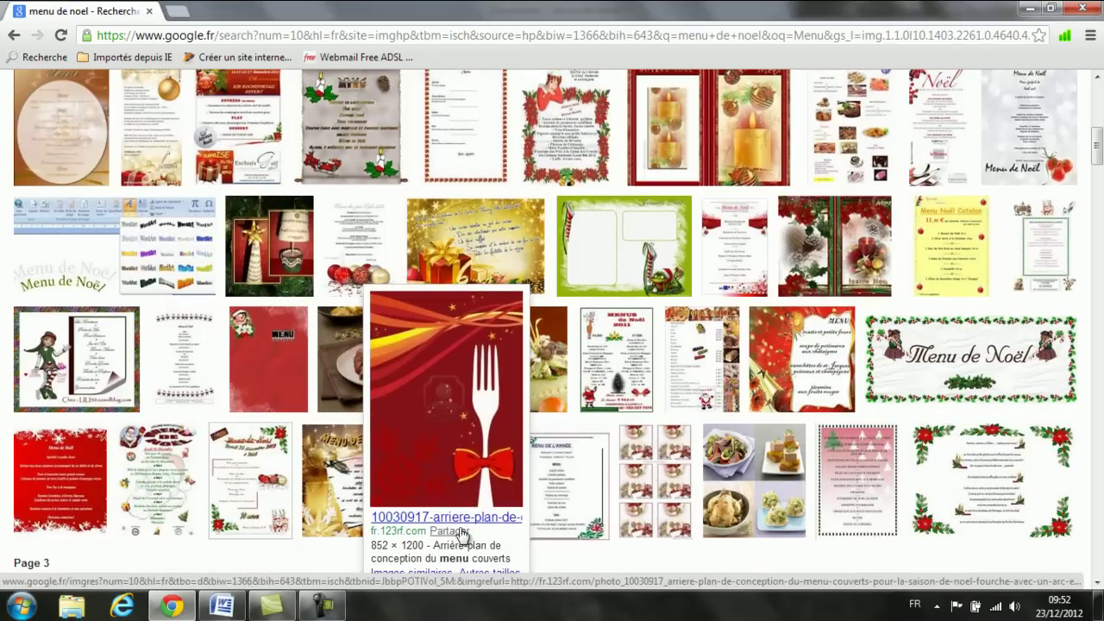
{"action": "mouse_move", "coordinate": [739, 494]}
{"action": "mouse_move", "coordinate": [470, 505]}
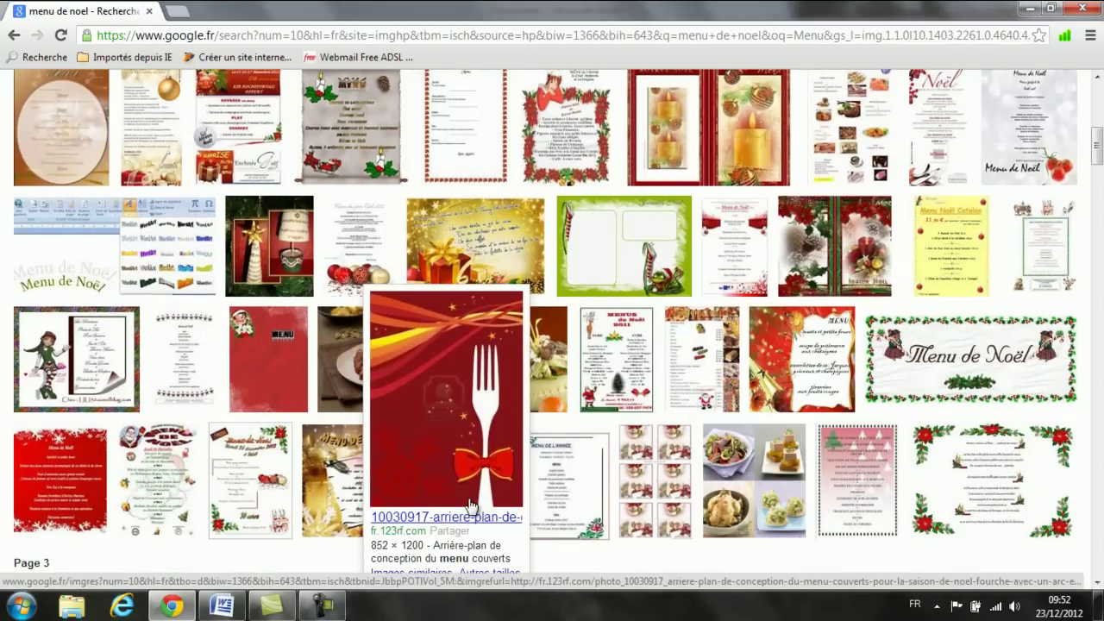
{"action": "scroll", "coordinate": [470, 505], "scroll_direction": "down", "scroll_amount": 2}
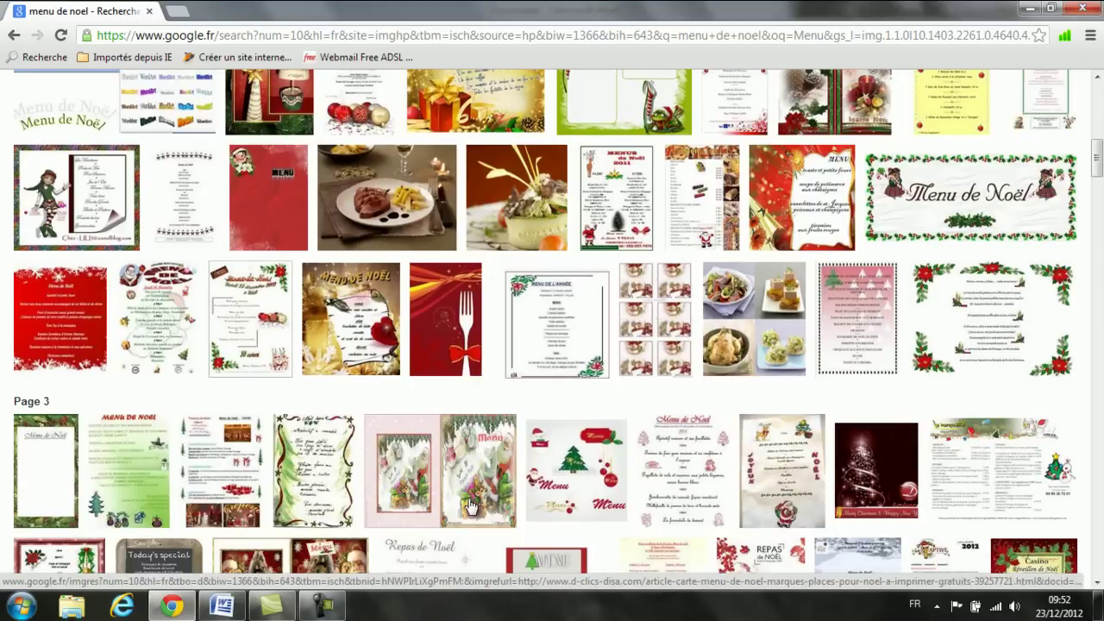
{"action": "scroll", "coordinate": [471, 505], "scroll_direction": "down", "scroll_amount": 3}
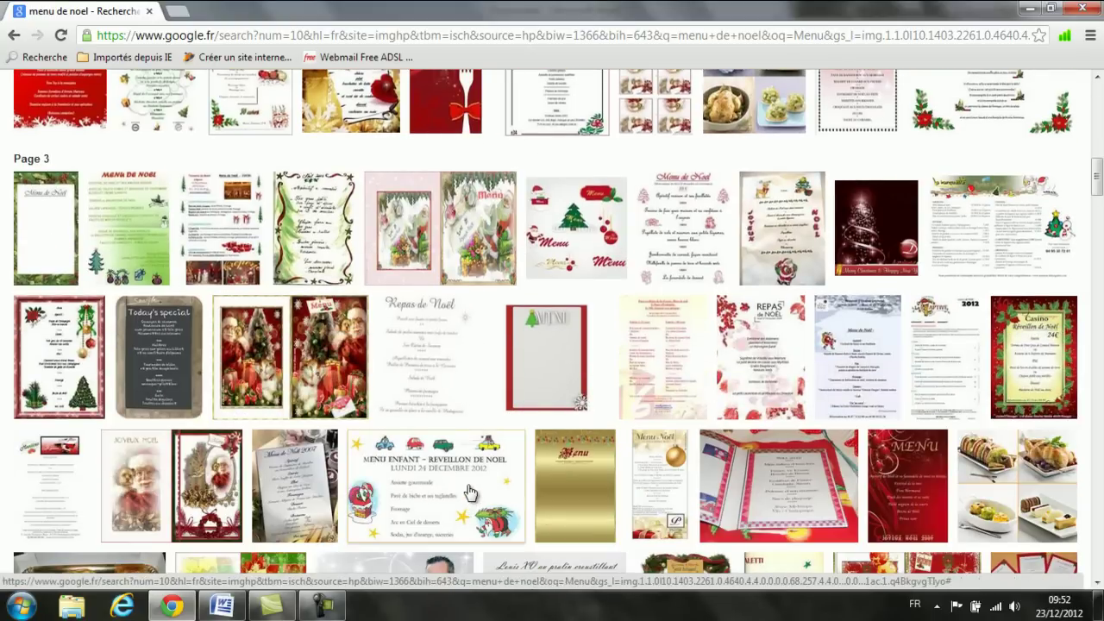
{"action": "scroll", "coordinate": [471, 505], "scroll_direction": "down", "scroll_amount": 4}
{"action": "scroll", "coordinate": [467, 485], "scroll_direction": "down", "scroll_amount": 2}
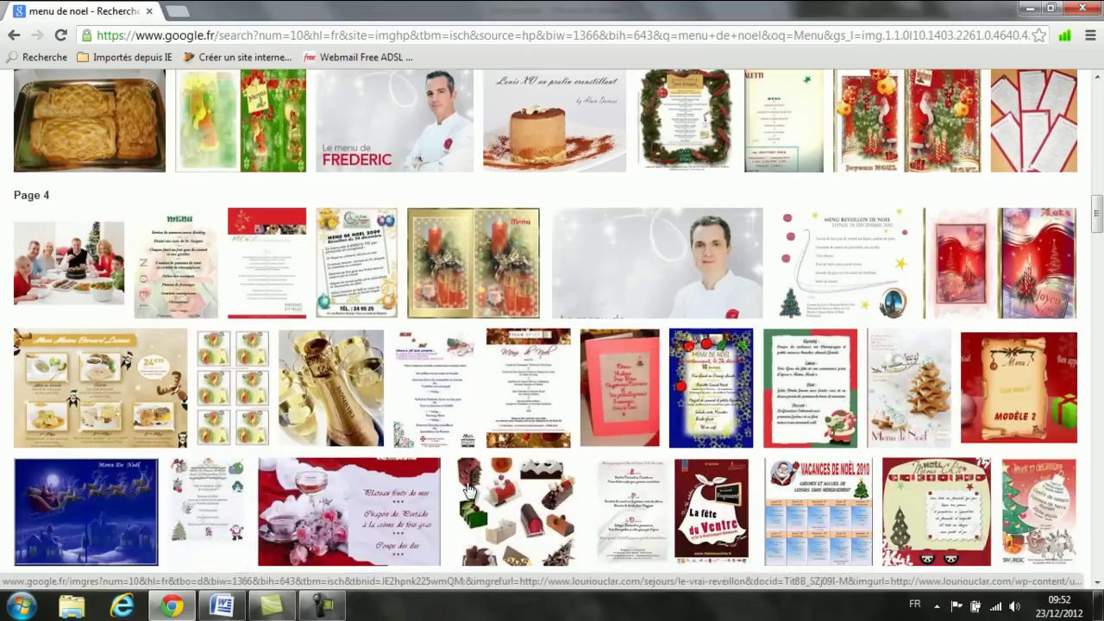
{"action": "scroll", "coordinate": [468, 489], "scroll_direction": "down", "scroll_amount": 1}
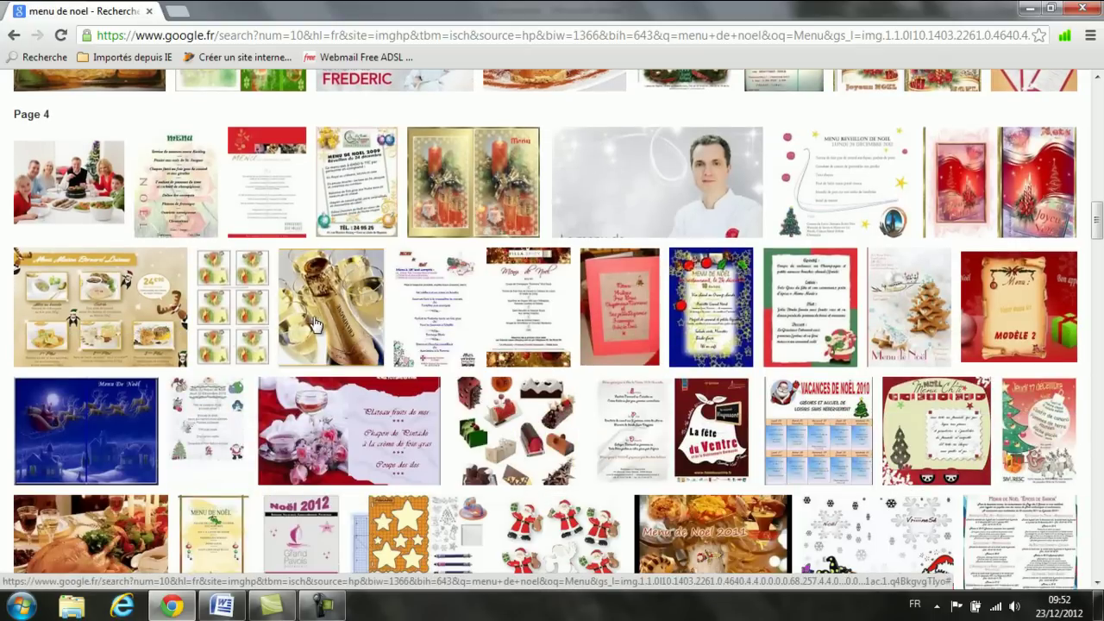
{"action": "mouse_move", "coordinate": [324, 326]}
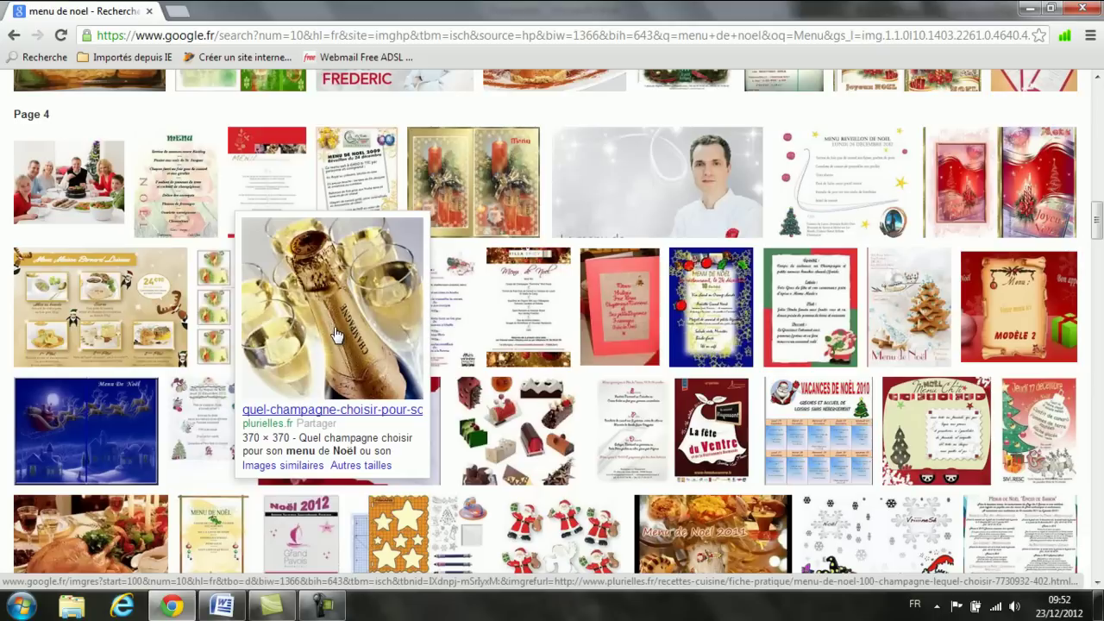
{"action": "left_click", "coordinate": [337, 334]}
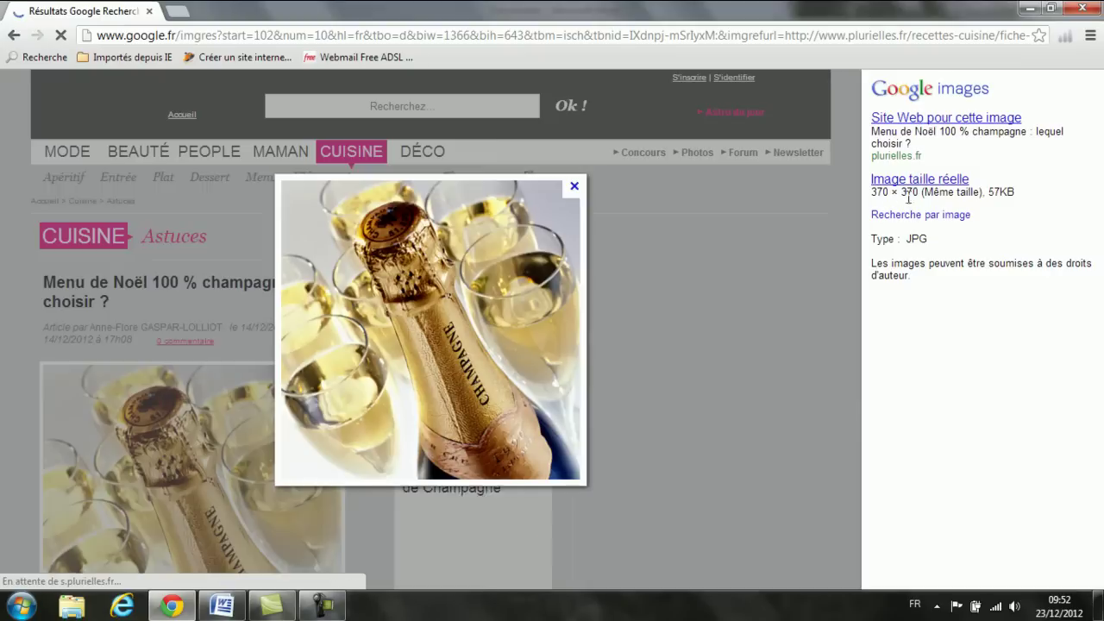
Open the champagne image at 'Image taille réelle' and copy it with 'Copier l'image'.
{"action": "left_click", "coordinate": [926, 189]}
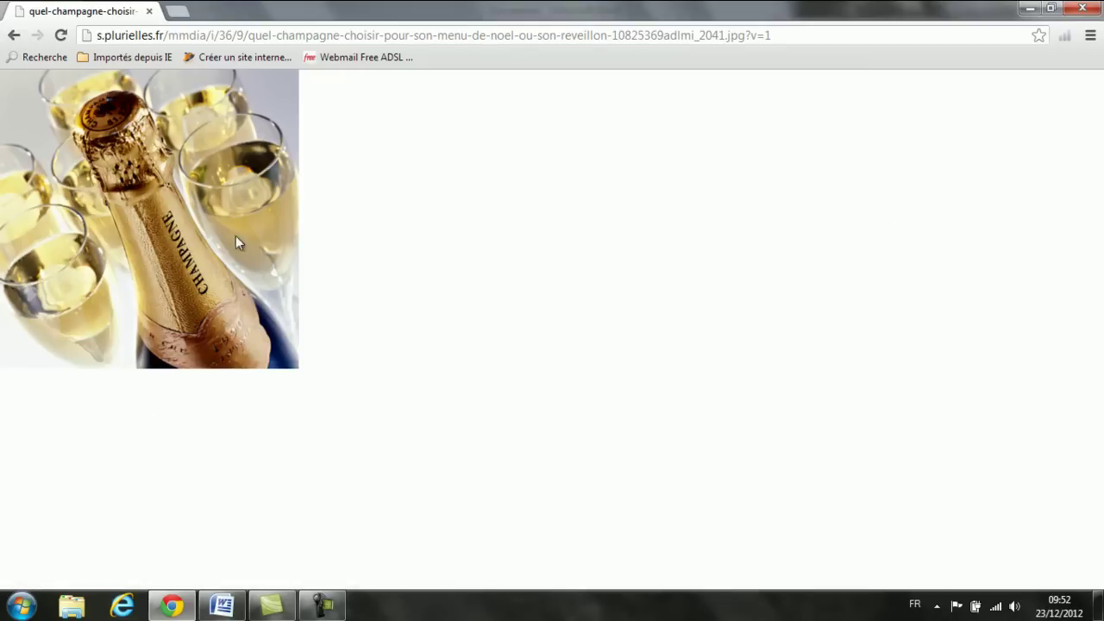
{"action": "right_click", "coordinate": [152, 249]}
{"action": "left_click", "coordinate": [203, 297]}
Paste the champagne photo under MENU DE NOËL and add a Ctrl+Enter page break for page 2.
{"action": "left_click", "coordinate": [226, 613]}
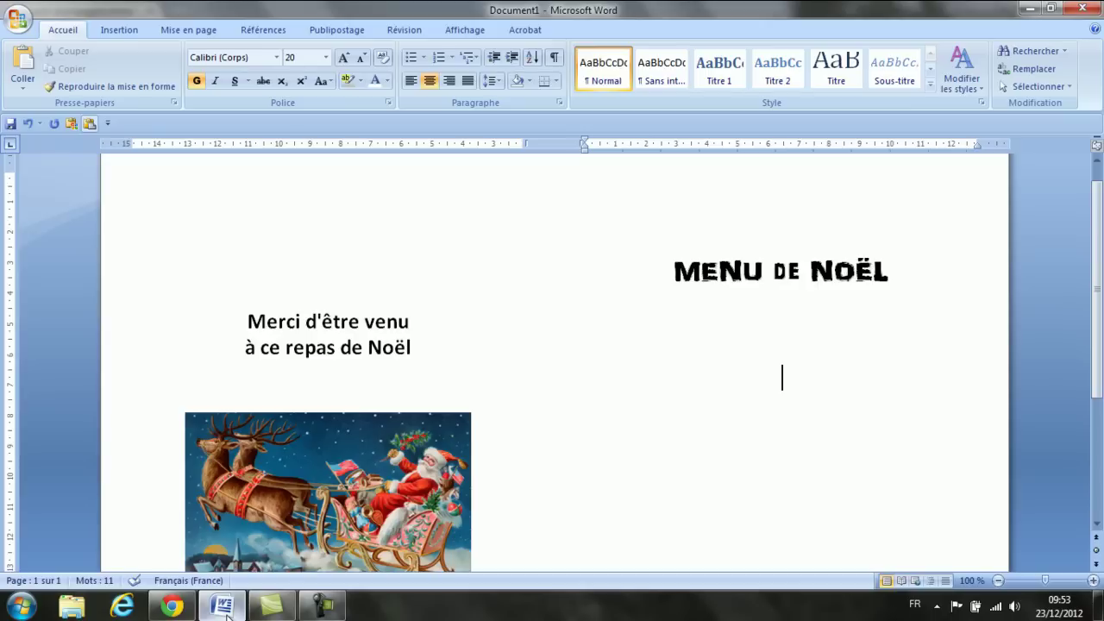
{"action": "left_click", "coordinate": [23, 64]}
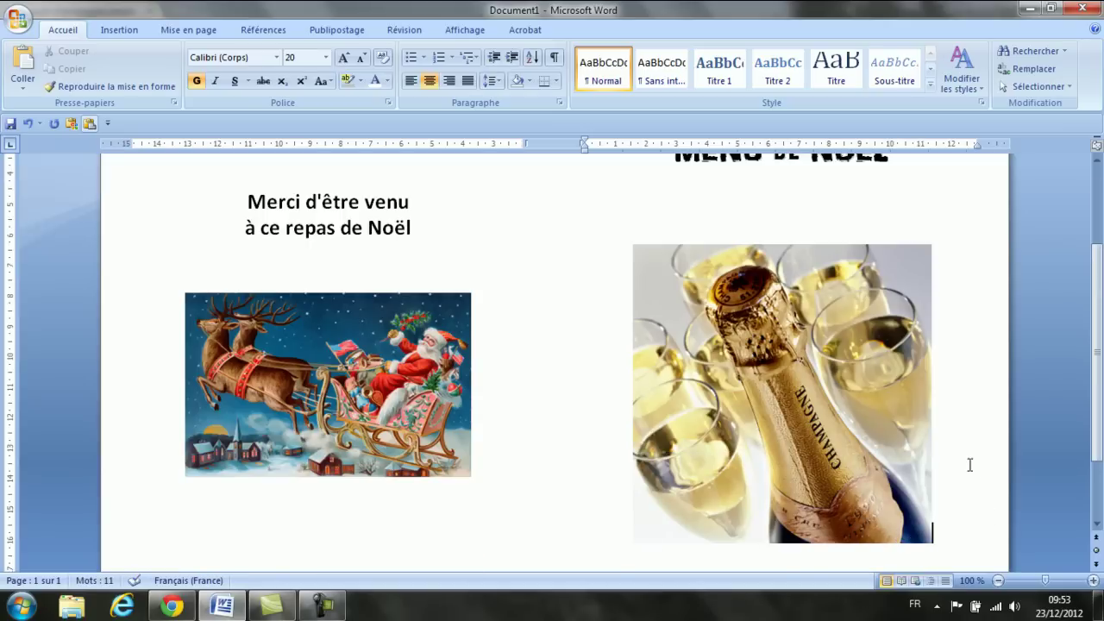
{"action": "scroll", "coordinate": [877, 475], "scroll_direction": "down", "scroll_amount": 2}
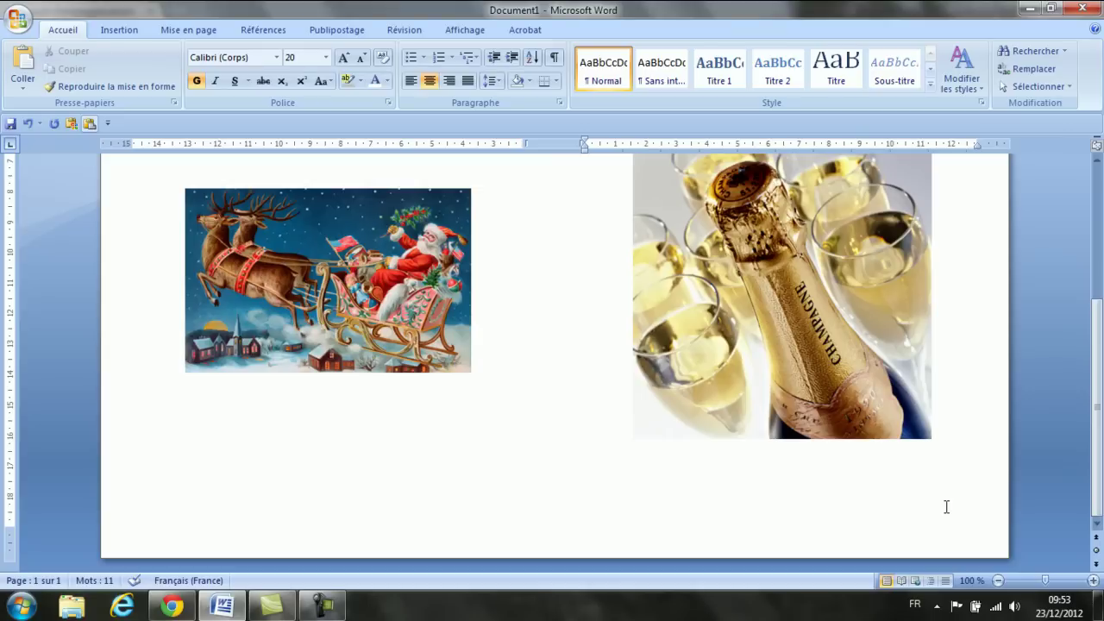
{"action": "key", "text": "ctrl+Return"}
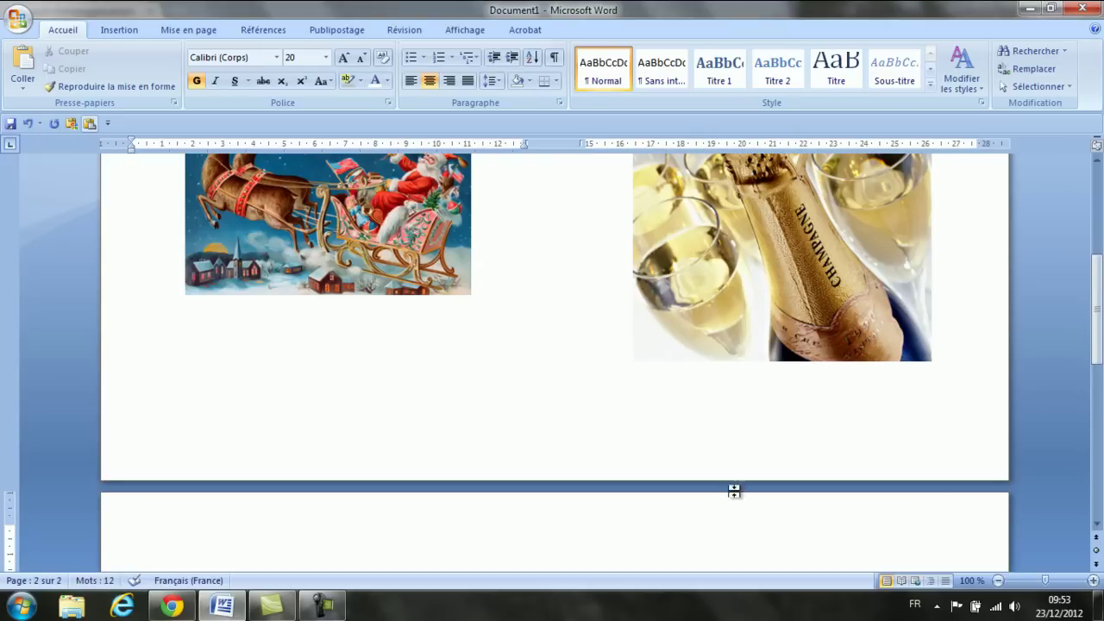
{"action": "scroll", "coordinate": [734, 490], "scroll_direction": "down", "scroll_amount": 1}
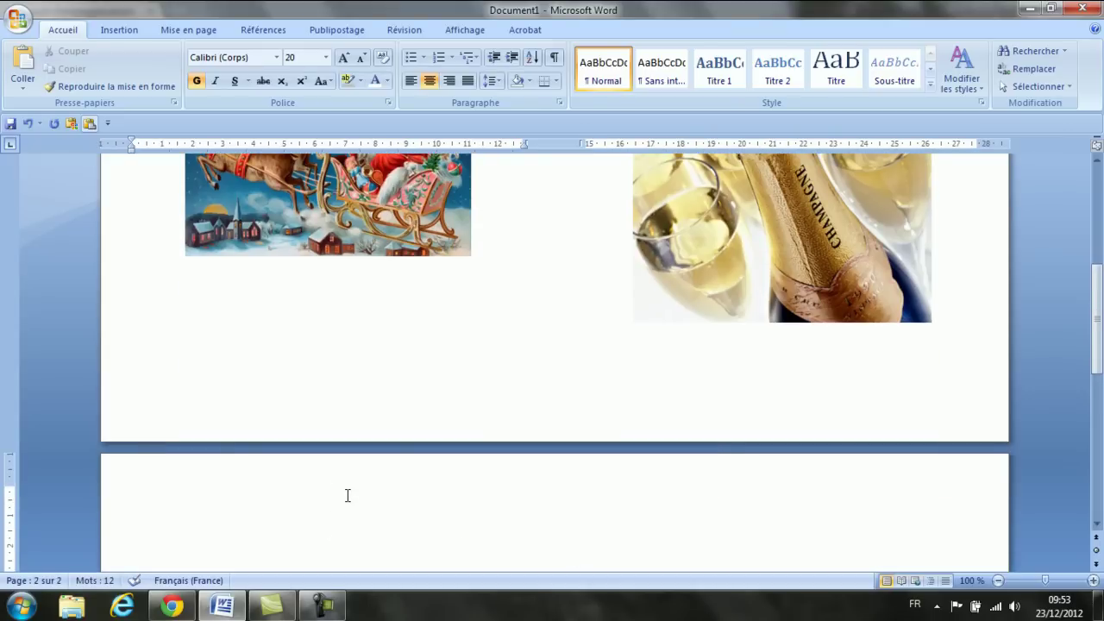
{"action": "scroll", "coordinate": [373, 554], "scroll_direction": "down", "scroll_amount": 4}
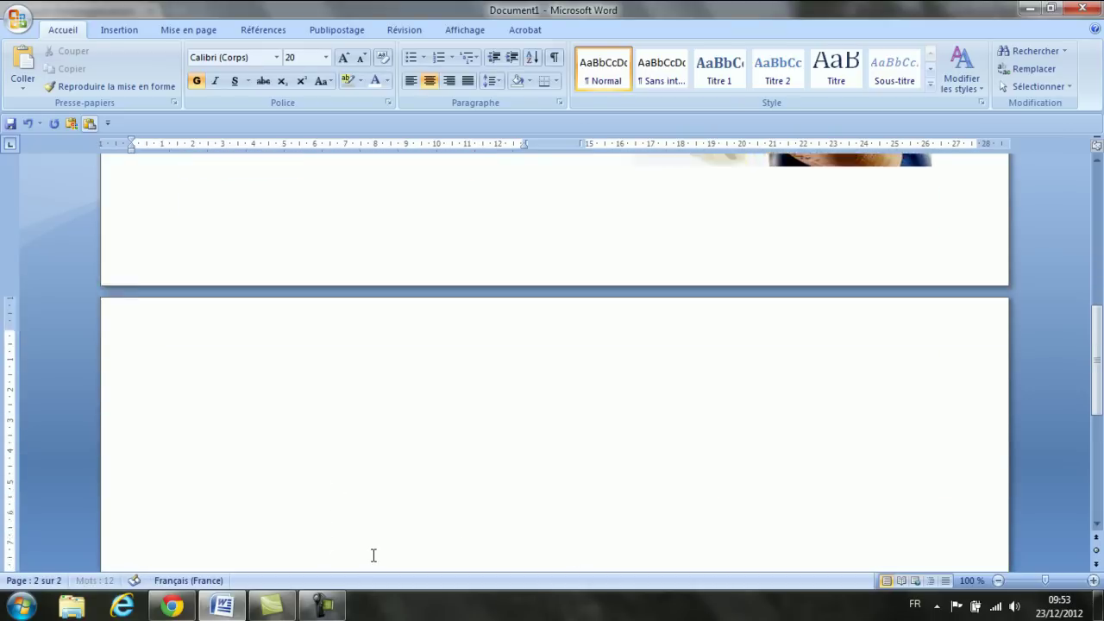
Paste the 'Vins Sauternes…' item from the Presse-papiers pane onto page 2.
{"action": "scroll", "coordinate": [374, 555], "scroll_direction": "down", "scroll_amount": 1}
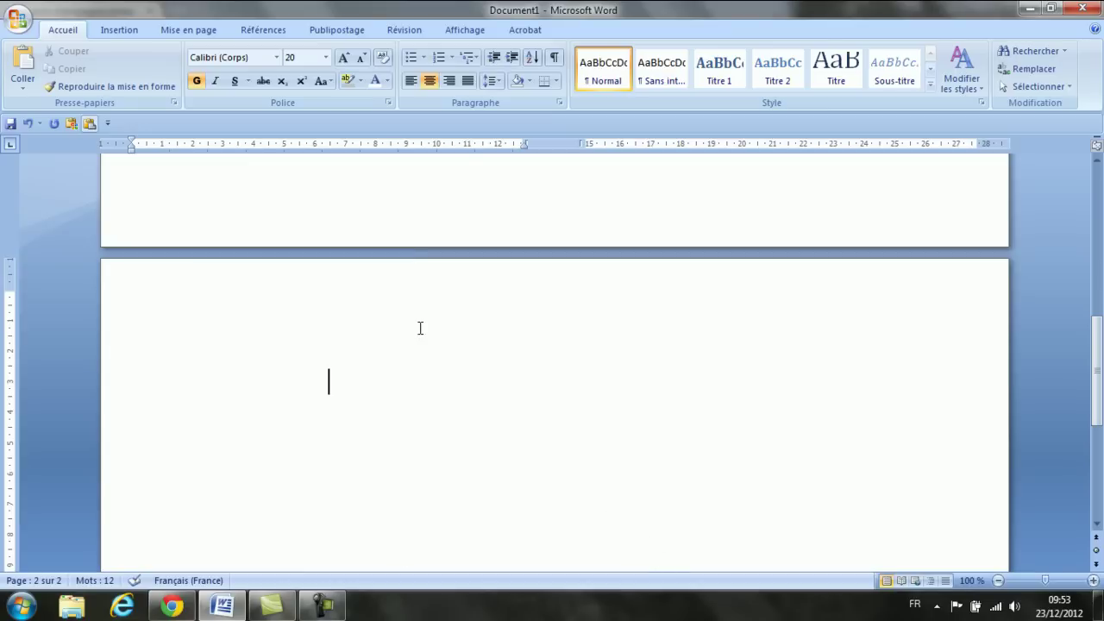
{"action": "left_click", "coordinate": [71, 125]}
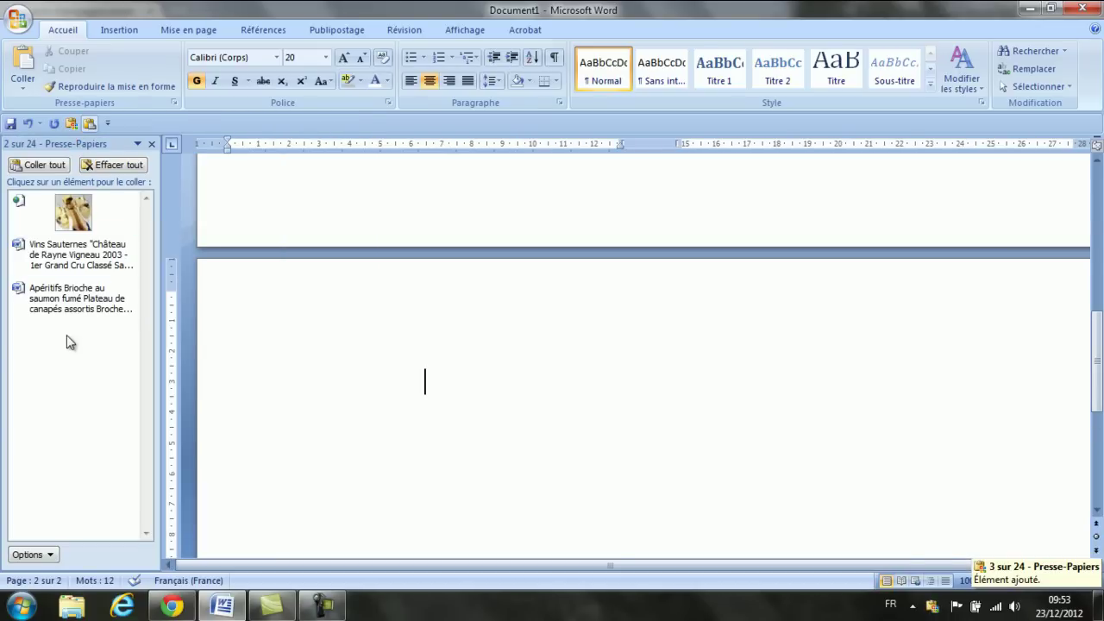
{"action": "left_click", "coordinate": [74, 270]}
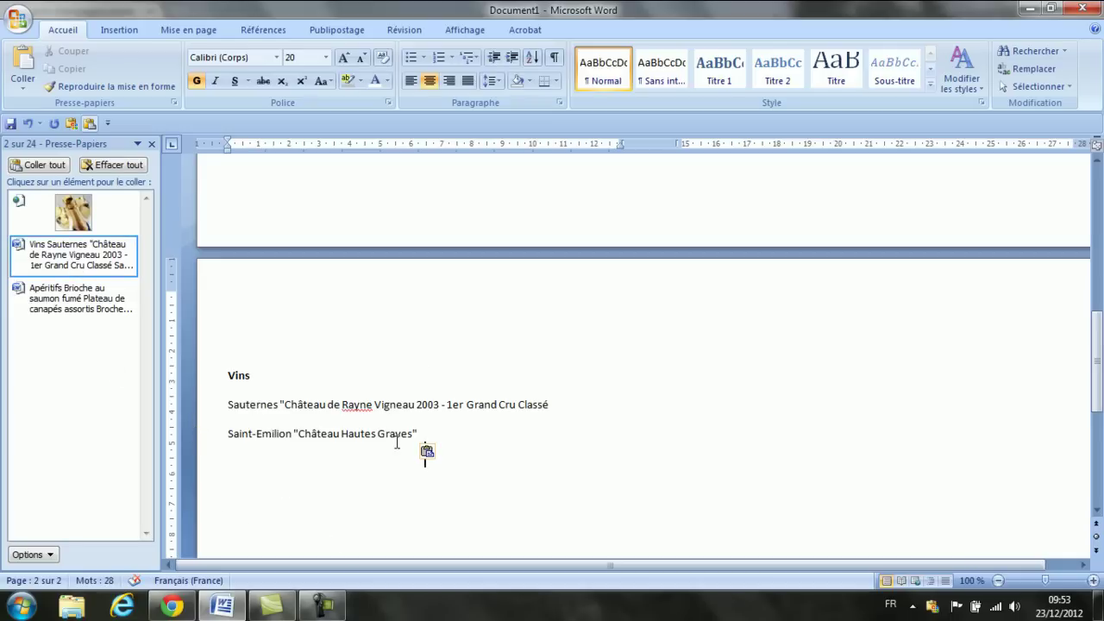
{"action": "left_click", "coordinate": [216, 380]}
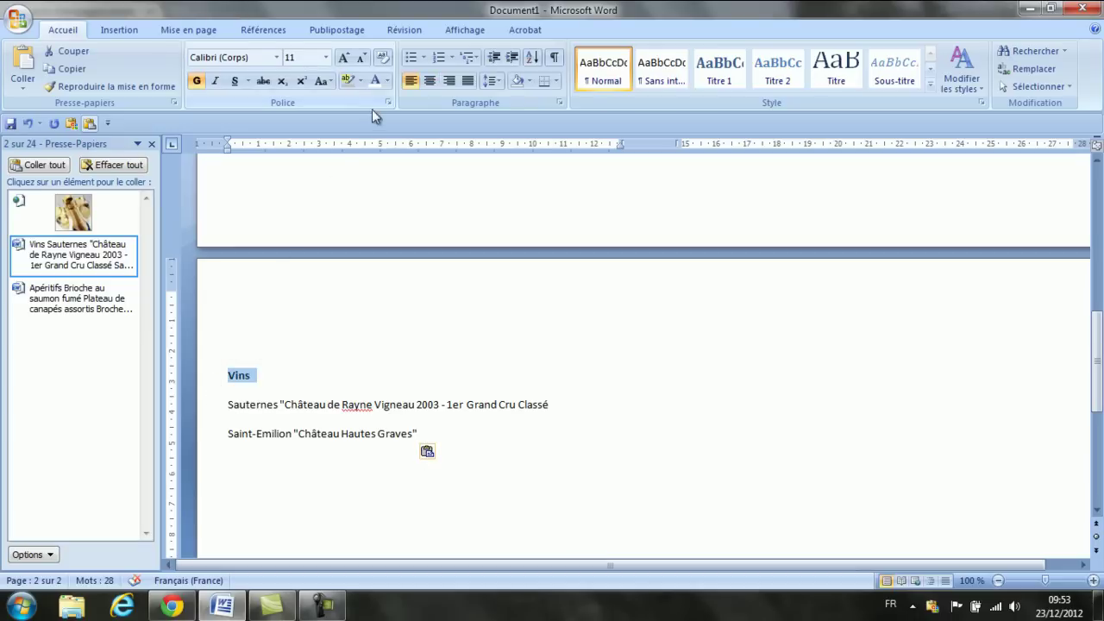
Enlarge Vins to 18 pt and move '1er Grand Cru Classé' onto its own line.
{"action": "left_click", "coordinate": [341, 59]}
{"action": "left_click", "coordinate": [341, 59]}
{"action": "left_click", "coordinate": [341, 59]}
{"action": "left_click", "coordinate": [342, 58]}
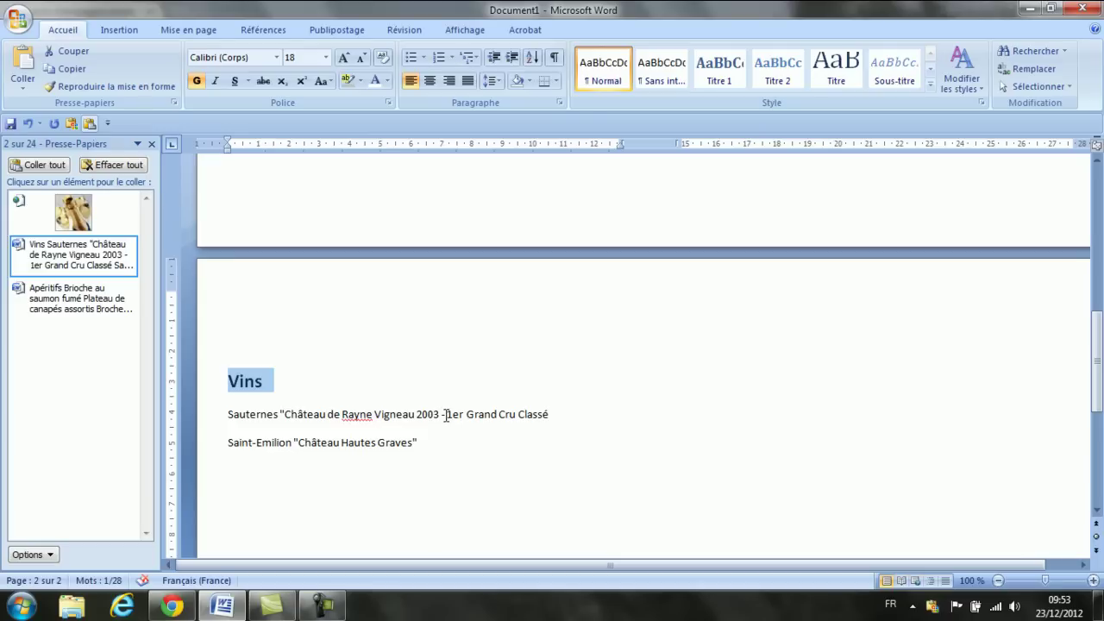
{"action": "left_click", "coordinate": [446, 415]}
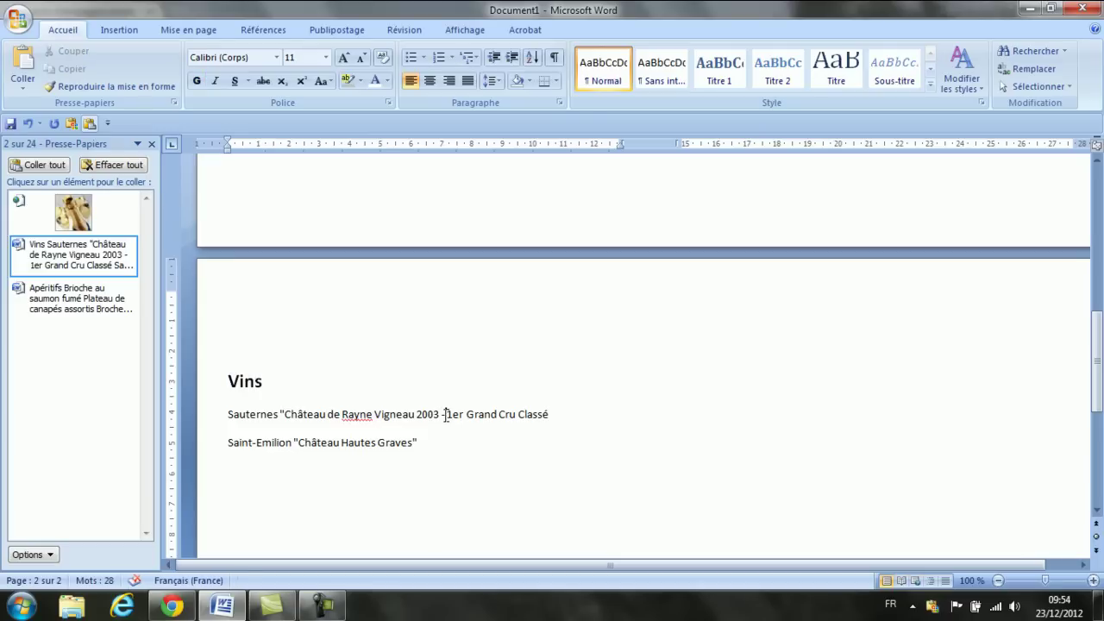
{"action": "key", "text": "shift+Return"}
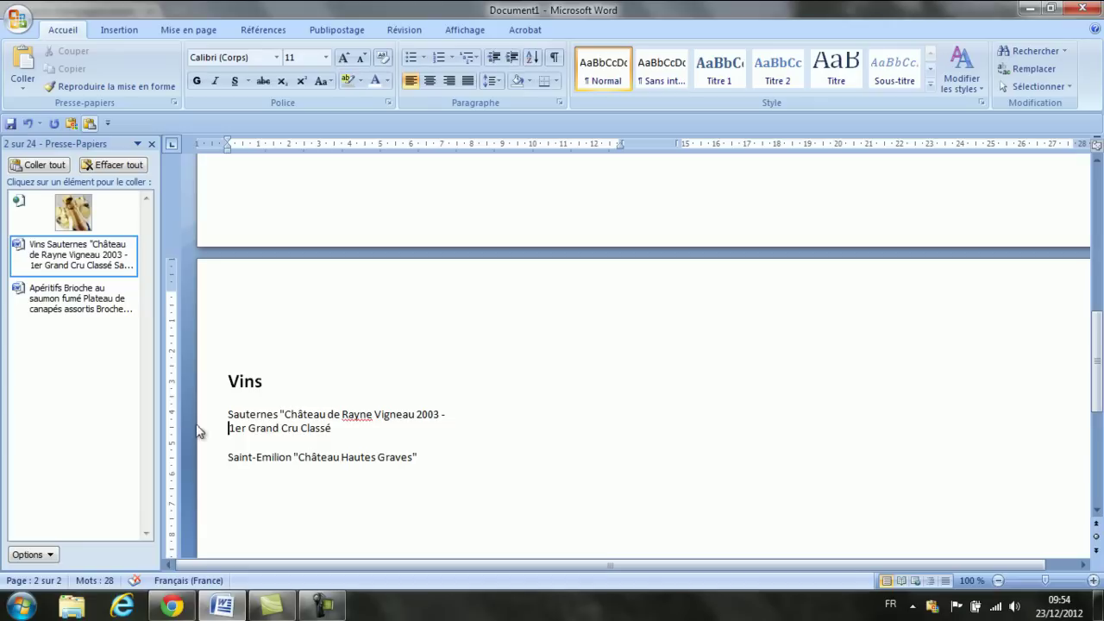
Set the Sauternes and Saint-Emilion lines to 14 pt and centre the Vins heading.
{"action": "left_click_drag", "start_coordinate": [199, 419], "coordinate": [198, 466]}
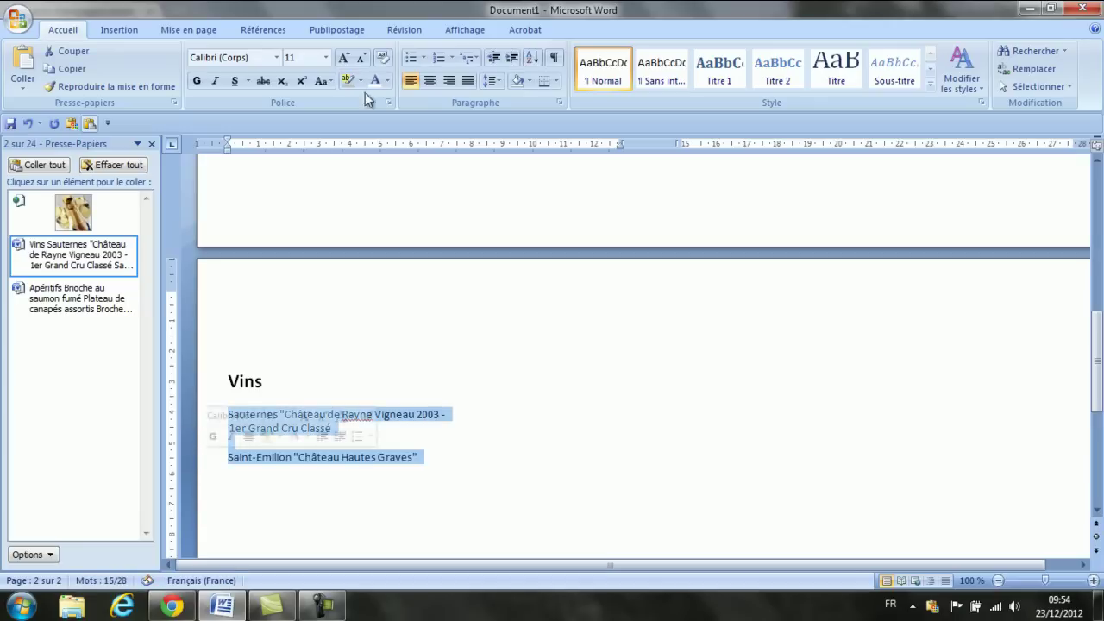
{"action": "left_click", "coordinate": [344, 61]}
{"action": "left_click", "coordinate": [343, 60]}
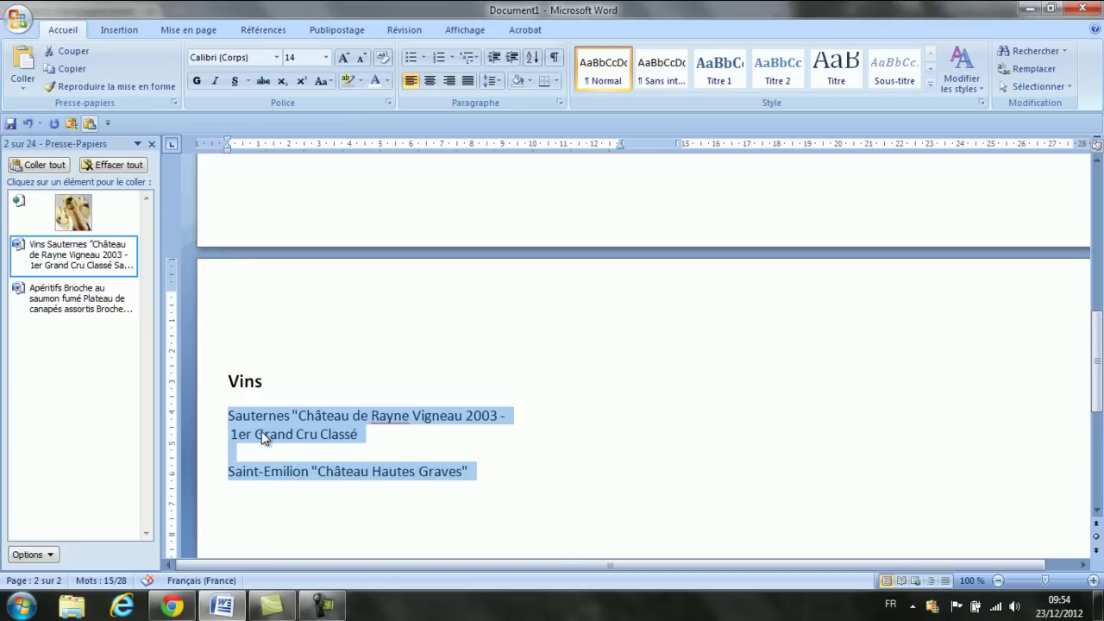
{"action": "left_click", "coordinate": [210, 385]}
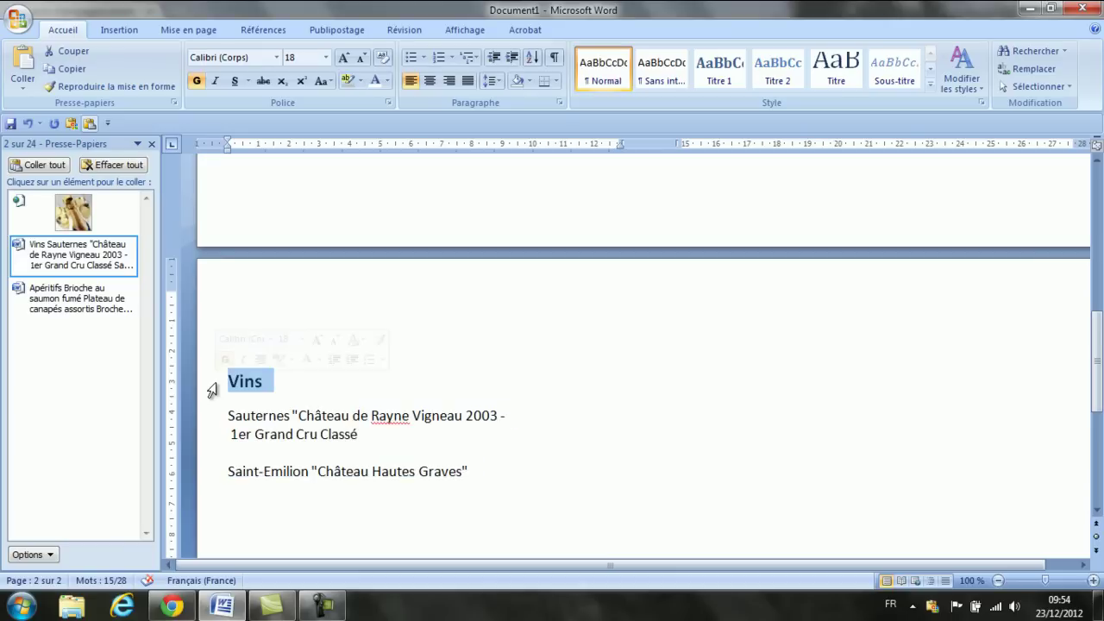
{"action": "left_click", "coordinate": [429, 81]}
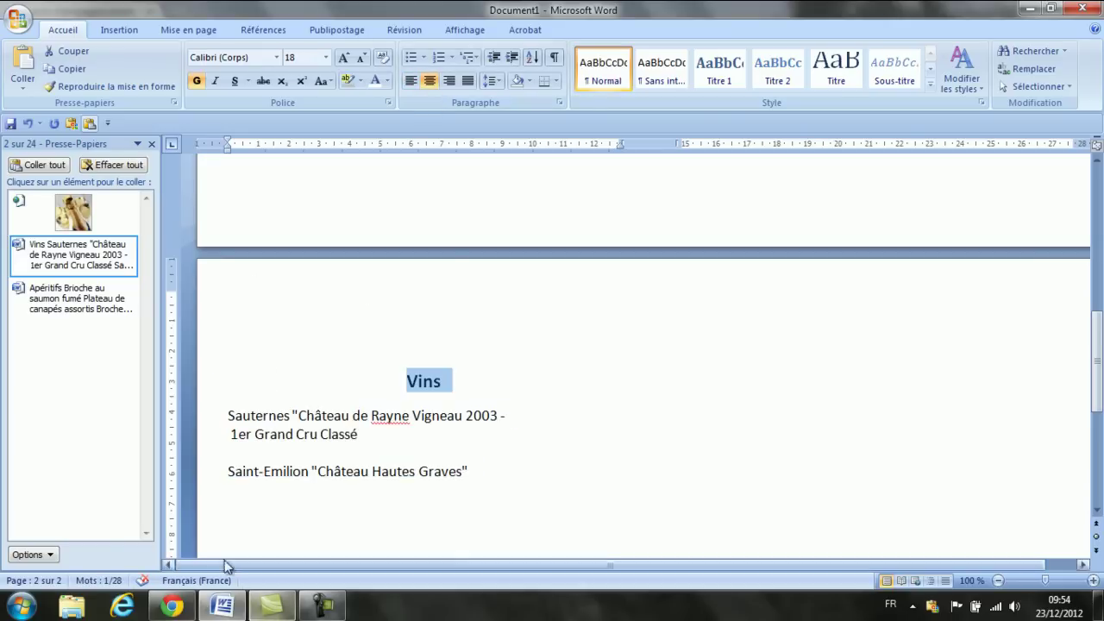
Add two blank lines above the wines, indent them further, and centre the empty line below Vins.
{"action": "left_click", "coordinate": [228, 418]}
{"action": "key", "text": "Return"}
{"action": "key", "text": "Return"}
{"action": "key", "text": "Return"}
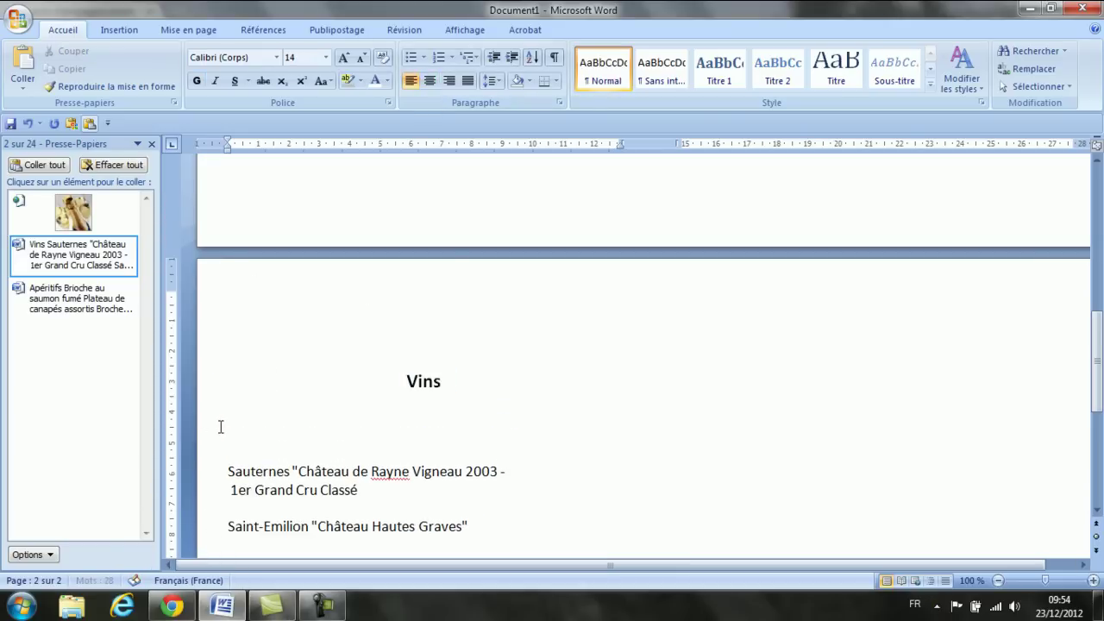
{"action": "key", "text": "Return"}
{"action": "scroll", "coordinate": [265, 427], "scroll_direction": "down", "scroll_amount": 3}
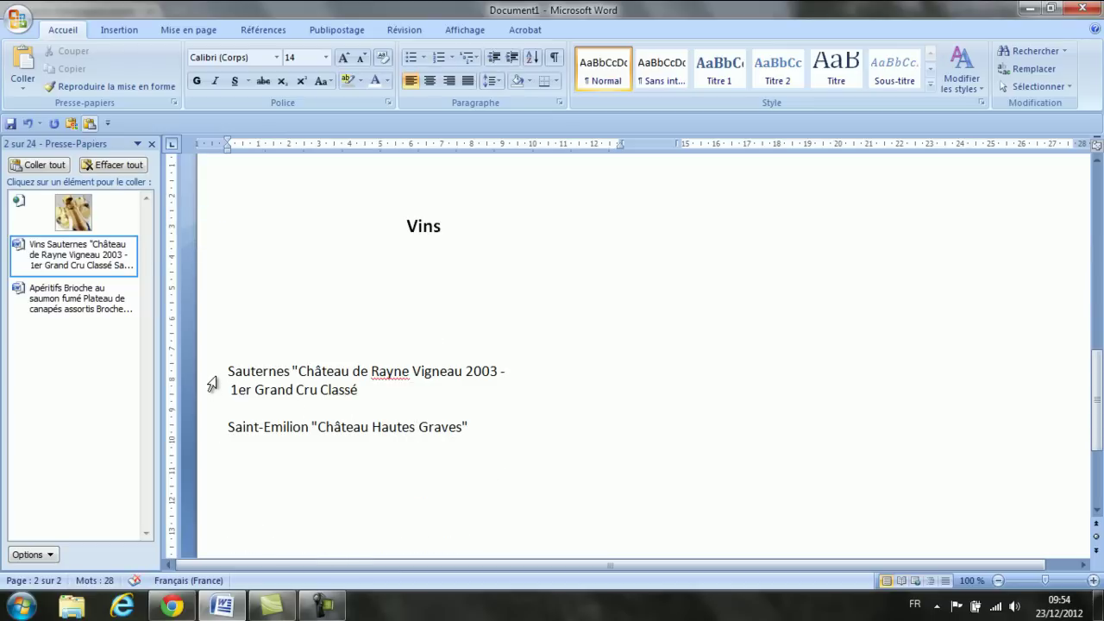
{"action": "left_click_drag", "start_coordinate": [212, 377], "coordinate": [212, 428]}
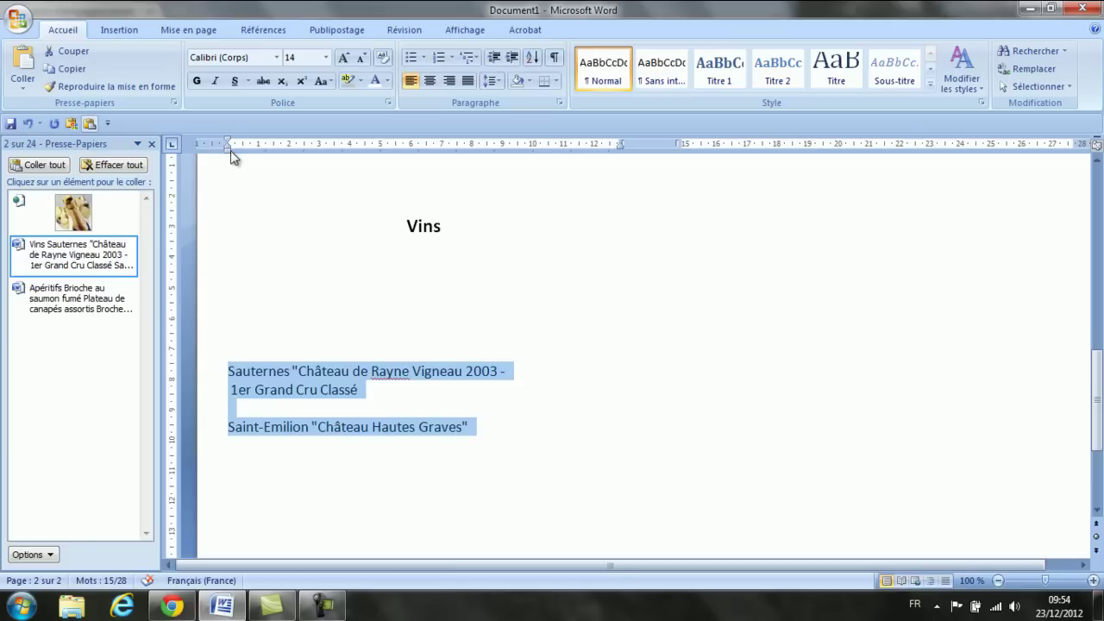
{"action": "left_click_drag", "start_coordinate": [228, 152], "coordinate": [281, 177]}
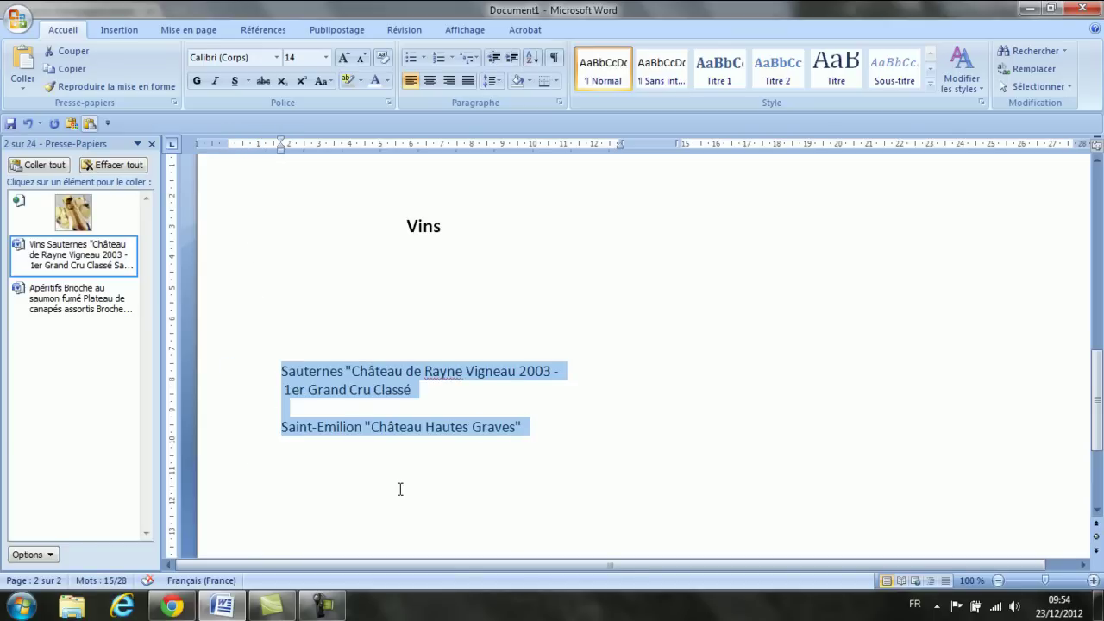
{"action": "left_click", "coordinate": [430, 291]}
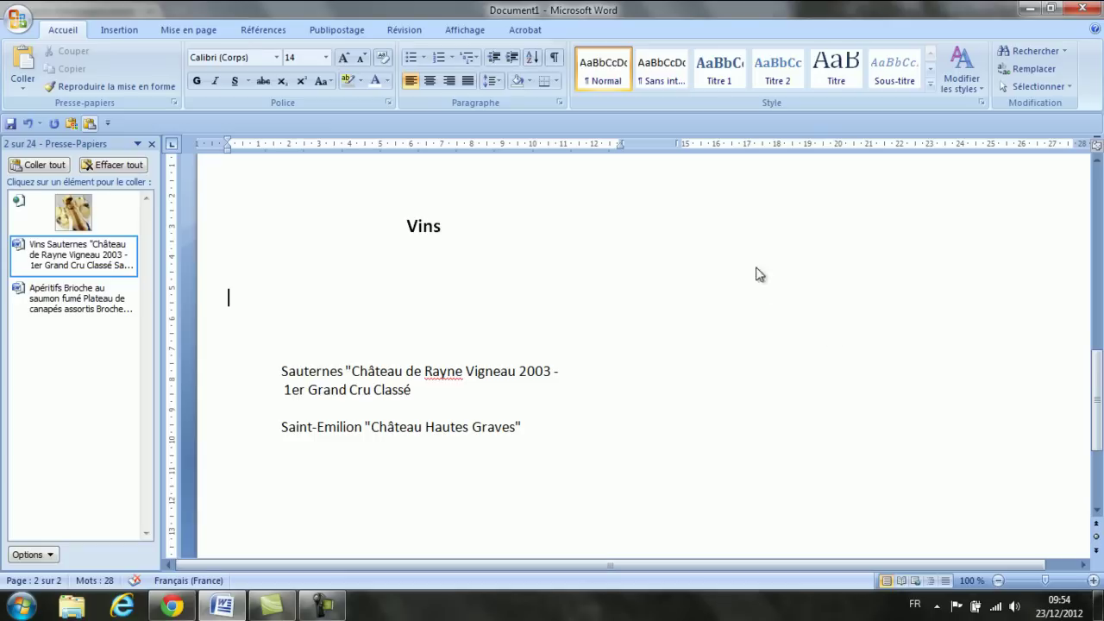
{"action": "left_click", "coordinate": [429, 81]}
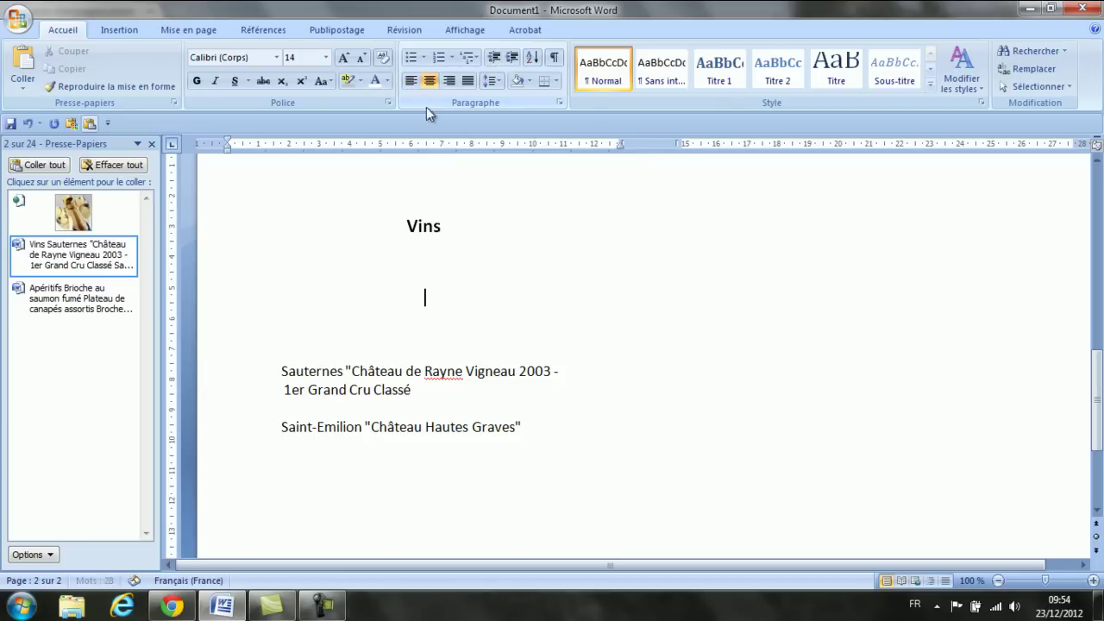
{"action": "left_click", "coordinate": [172, 606]}
Go back to Google Images and replace the search with an image search for 'vin'.
{"action": "left_click", "coordinate": [15, 36]}
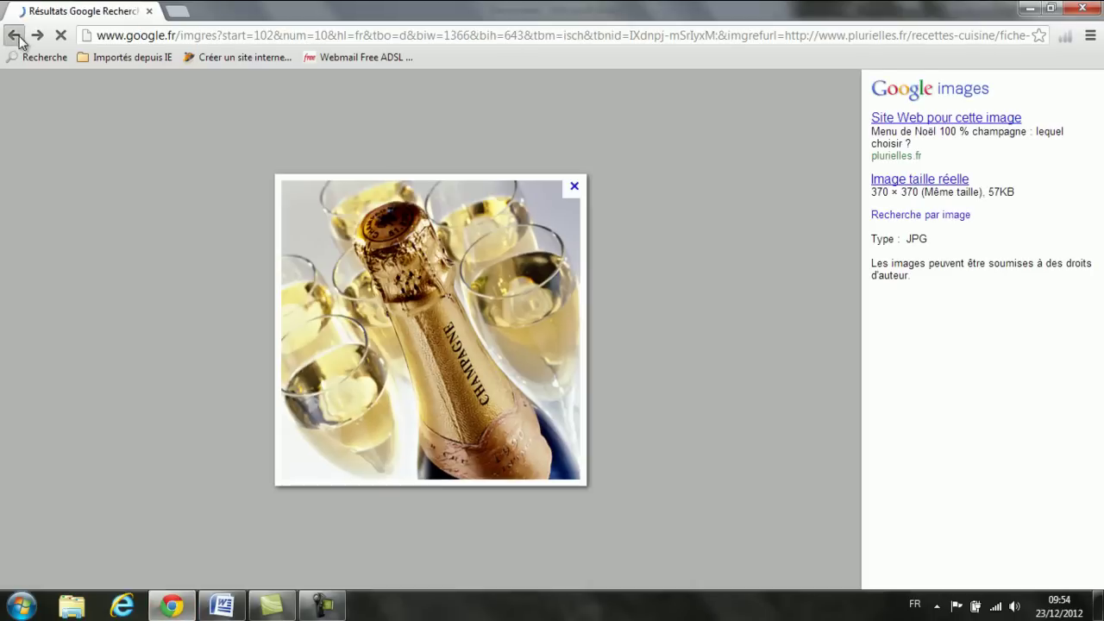
{"action": "left_click", "coordinate": [15, 36]}
{"action": "left_click", "coordinate": [15, 36]}
{"action": "left_click", "coordinate": [38, 36]}
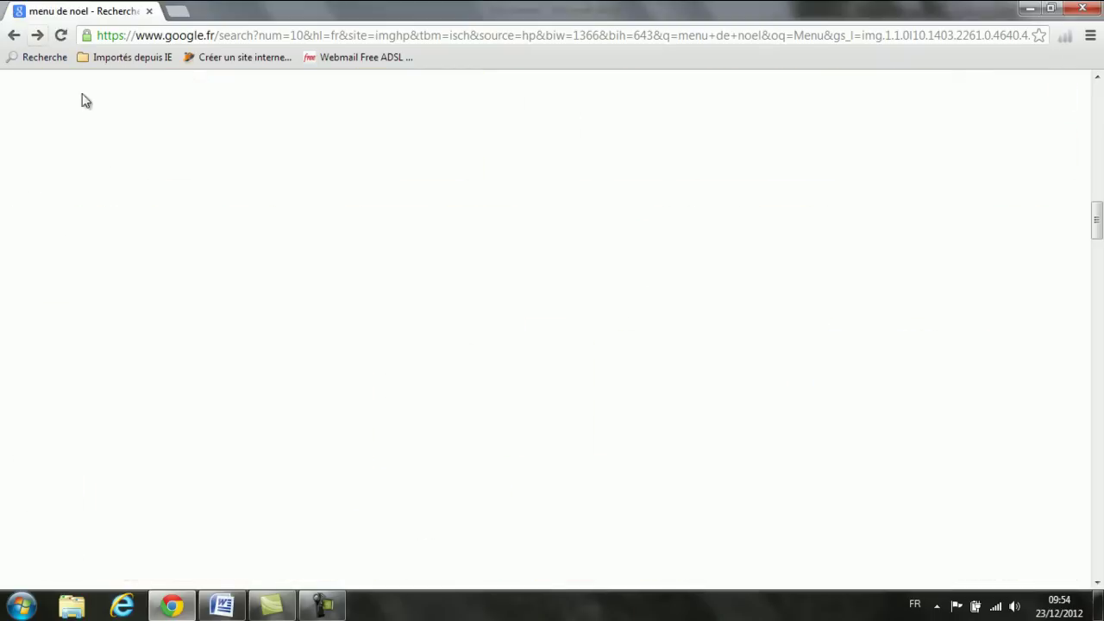
{"action": "left_click", "coordinate": [1100, 99]}
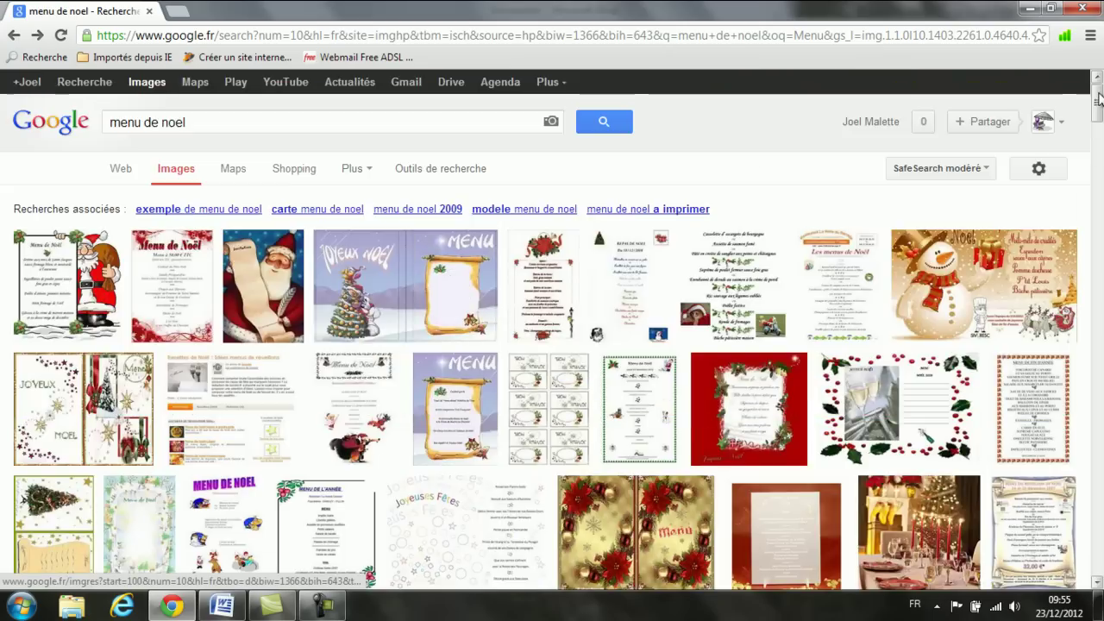
{"action": "left_click_drag", "start_coordinate": [222, 124], "coordinate": [32, 149]}
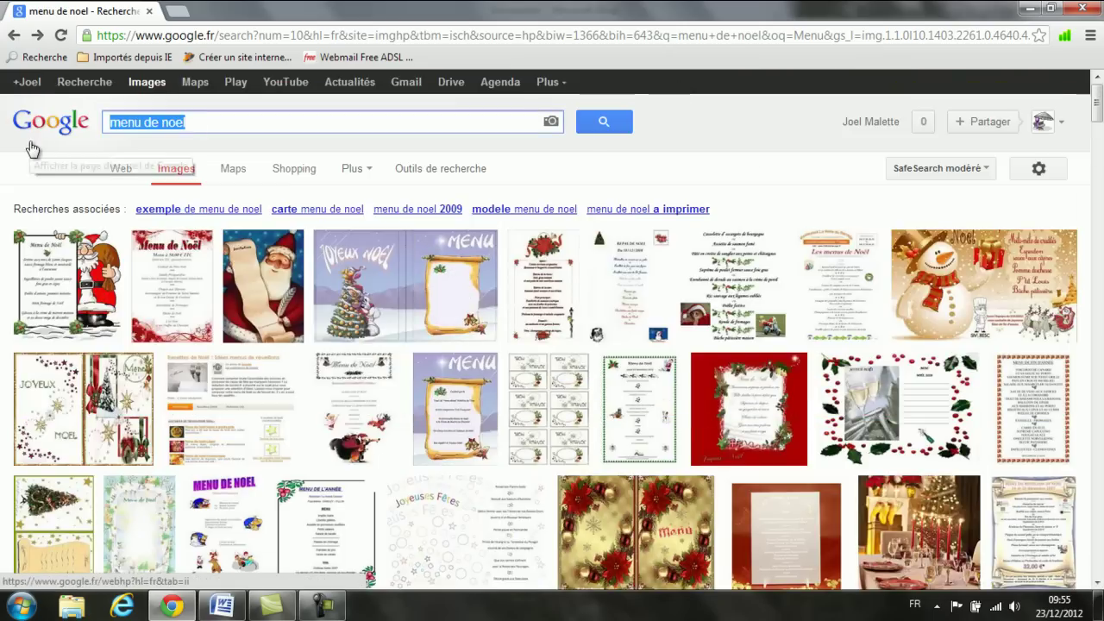
{"action": "type", "text": "vin"}
{"action": "key", "text": "Return"}
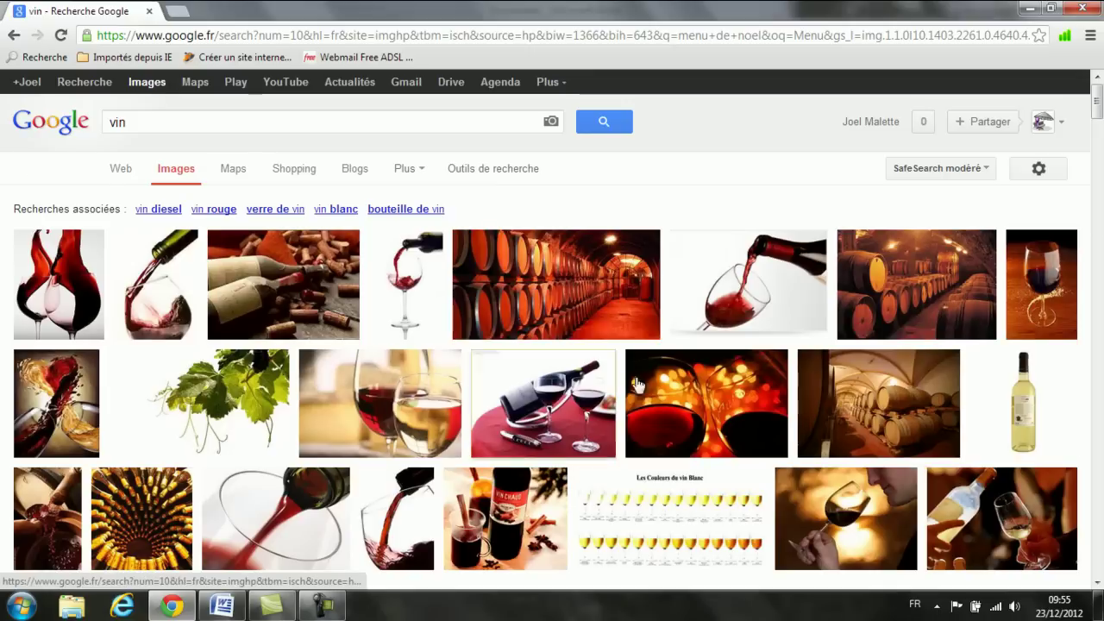
Open vin_canard_b1.jpg at full size, copy the image, and return to Word.
{"action": "mouse_move", "coordinate": [653, 384]}
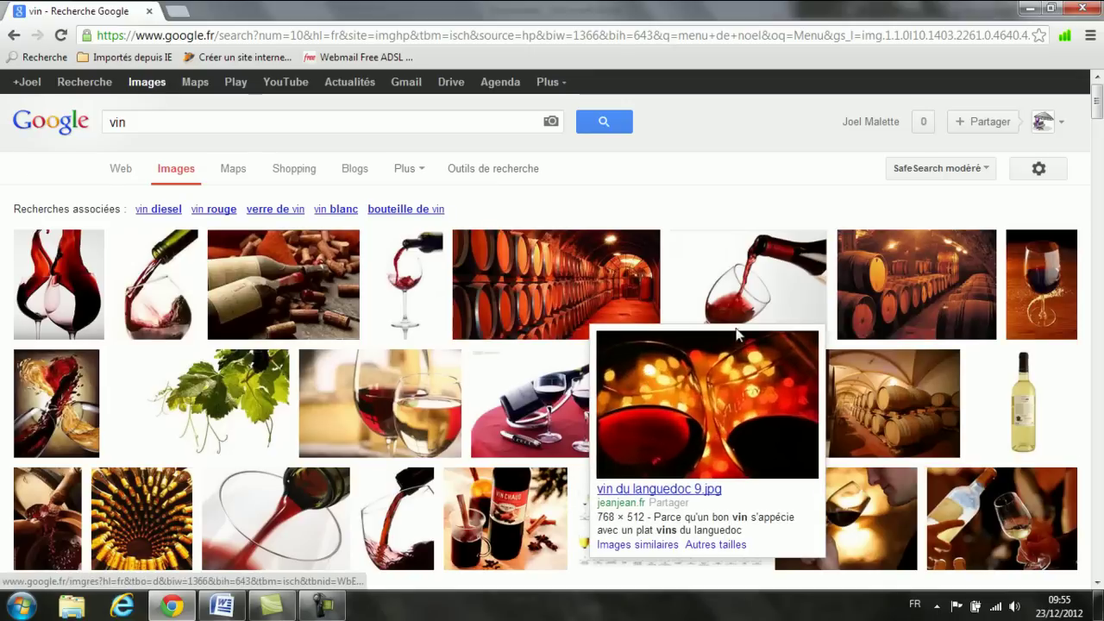
{"action": "mouse_move", "coordinate": [743, 301]}
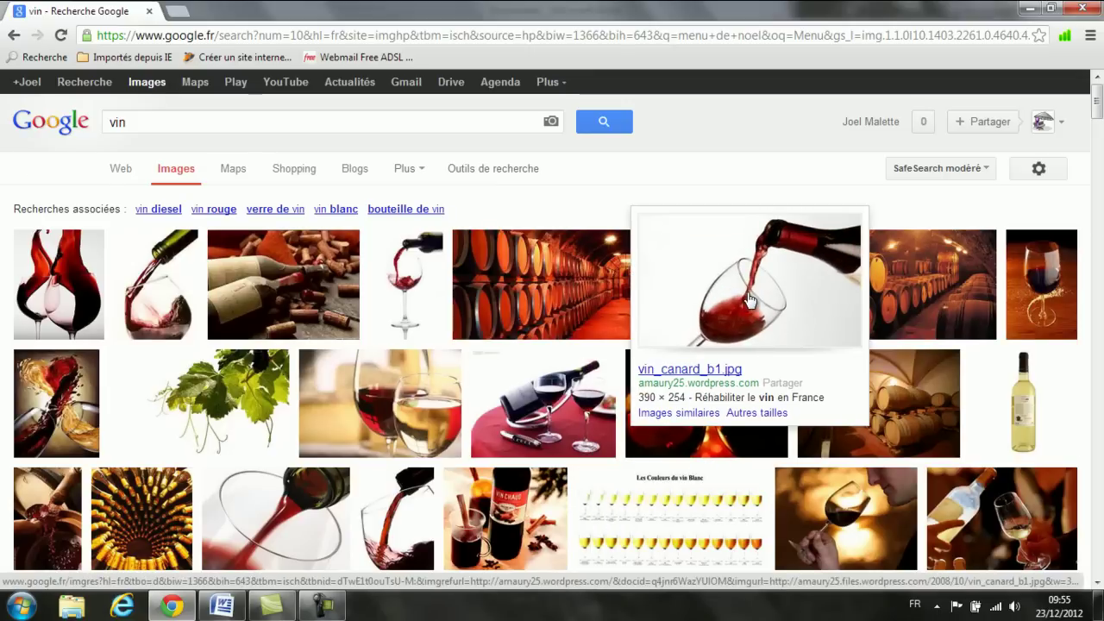
{"action": "left_click", "coordinate": [749, 299]}
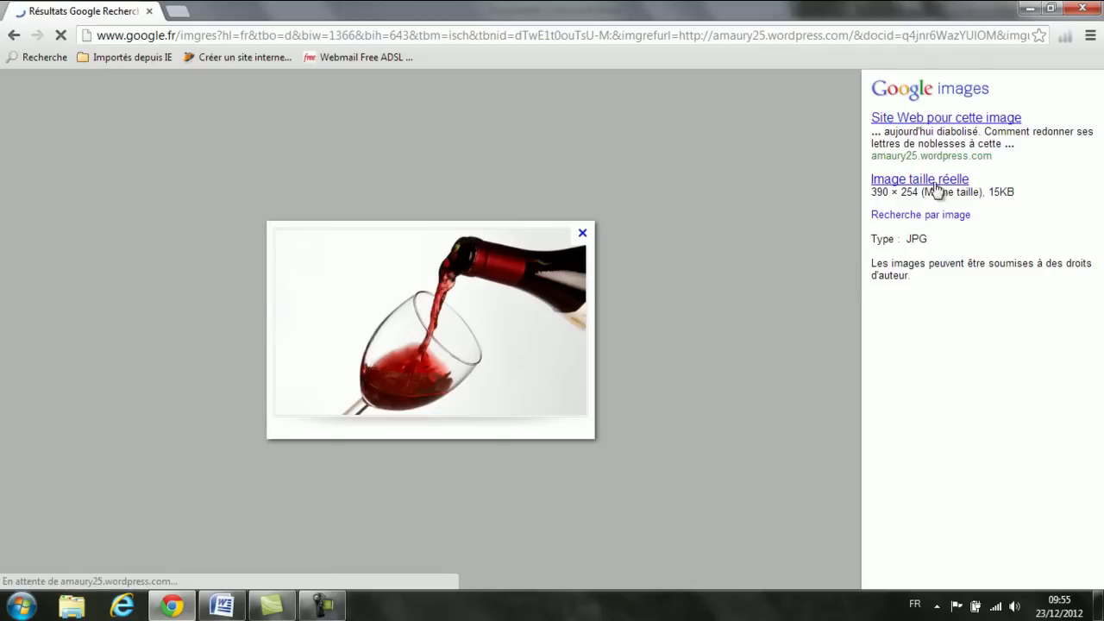
{"action": "left_click", "coordinate": [936, 183]}
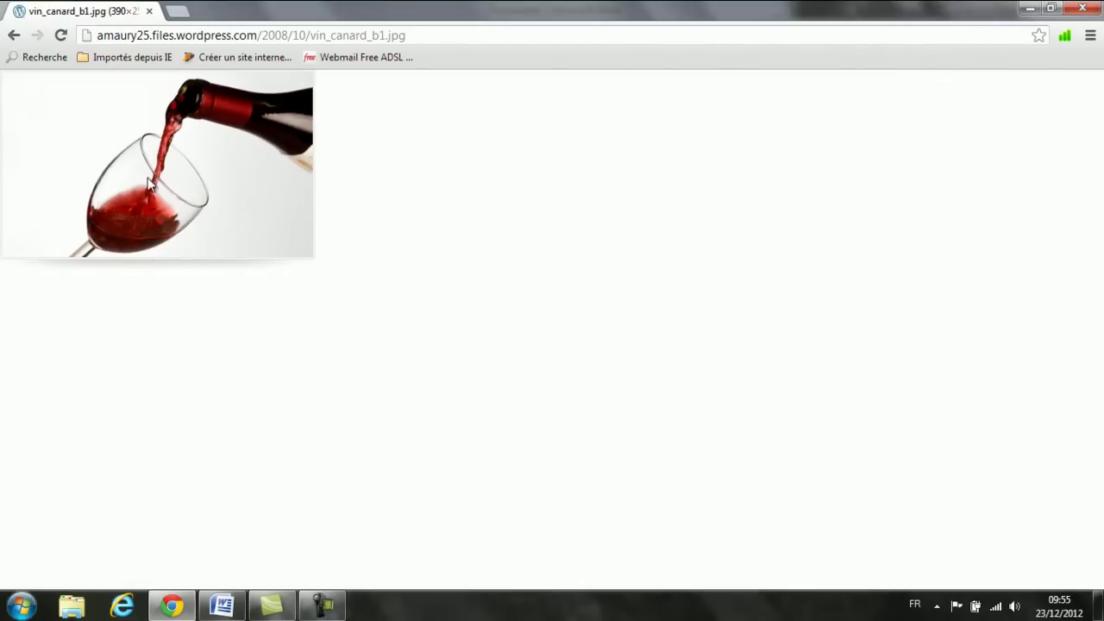
{"action": "right_click", "coordinate": [120, 179]}
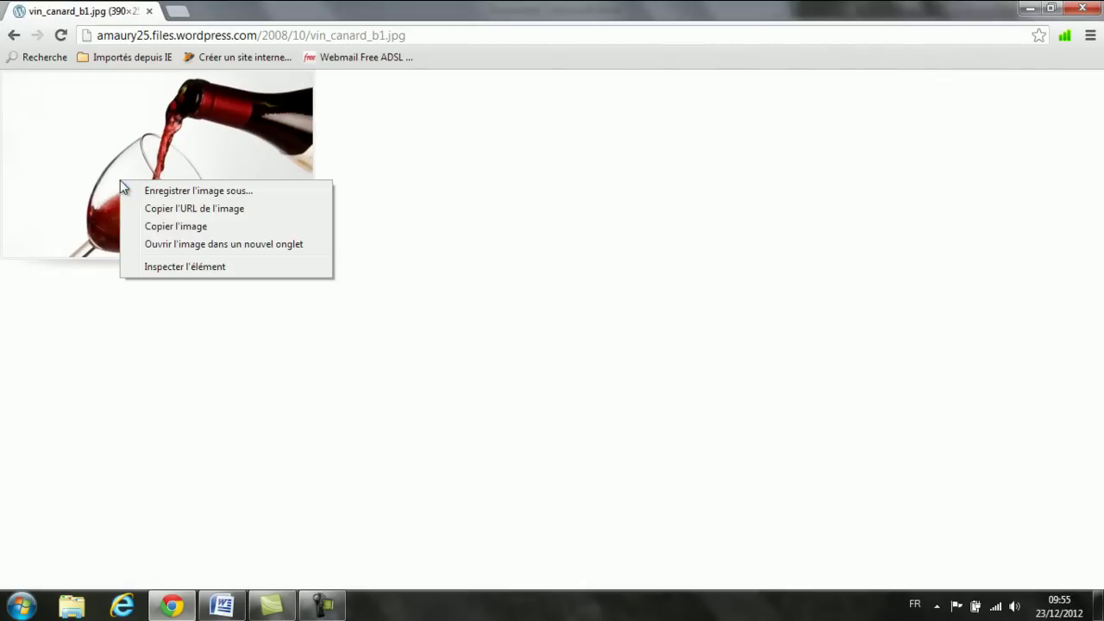
{"action": "left_click", "coordinate": [182, 225]}
{"action": "left_click", "coordinate": [222, 606]}
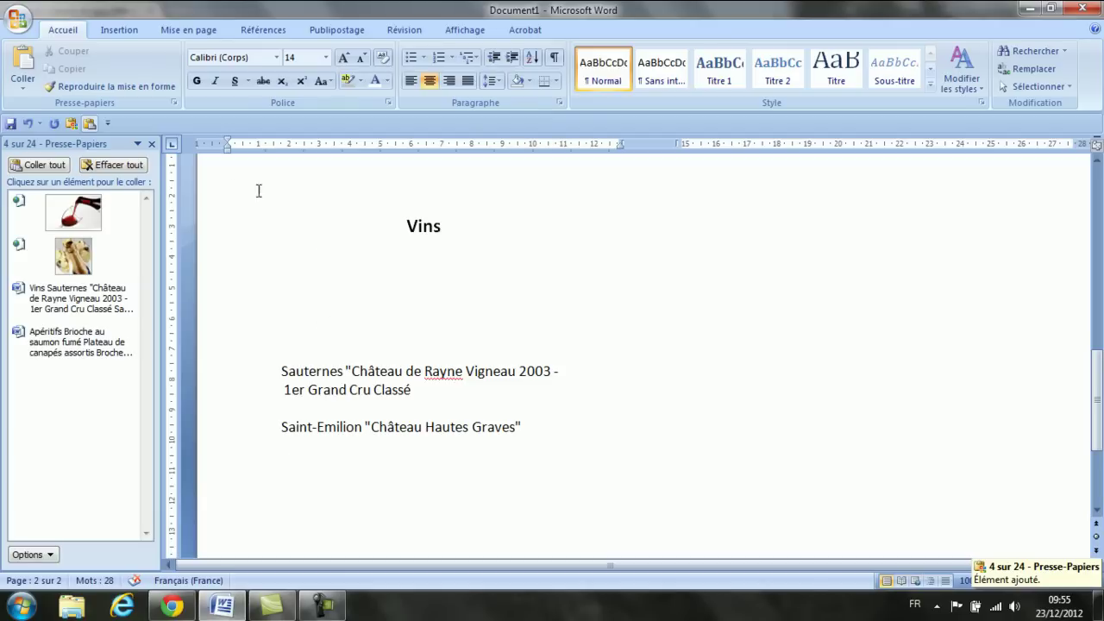
Paste the wine-pouring image from the Clipboard pane beneath the Vins heading.
{"action": "left_click", "coordinate": [73, 216]}
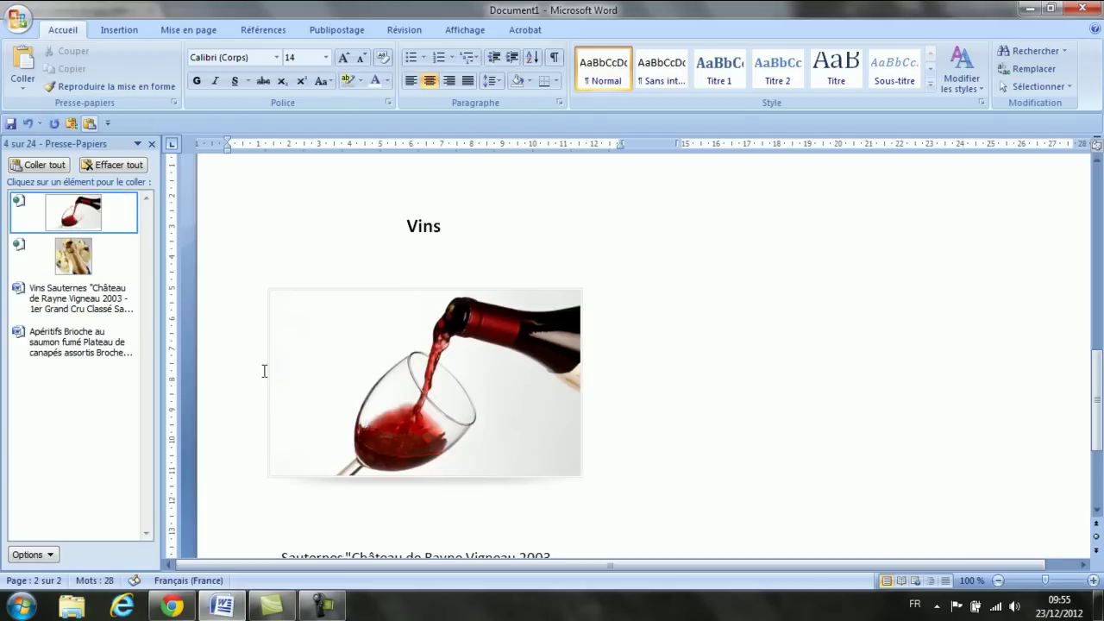
{"action": "scroll", "coordinate": [651, 359], "scroll_direction": "down", "scroll_amount": 4}
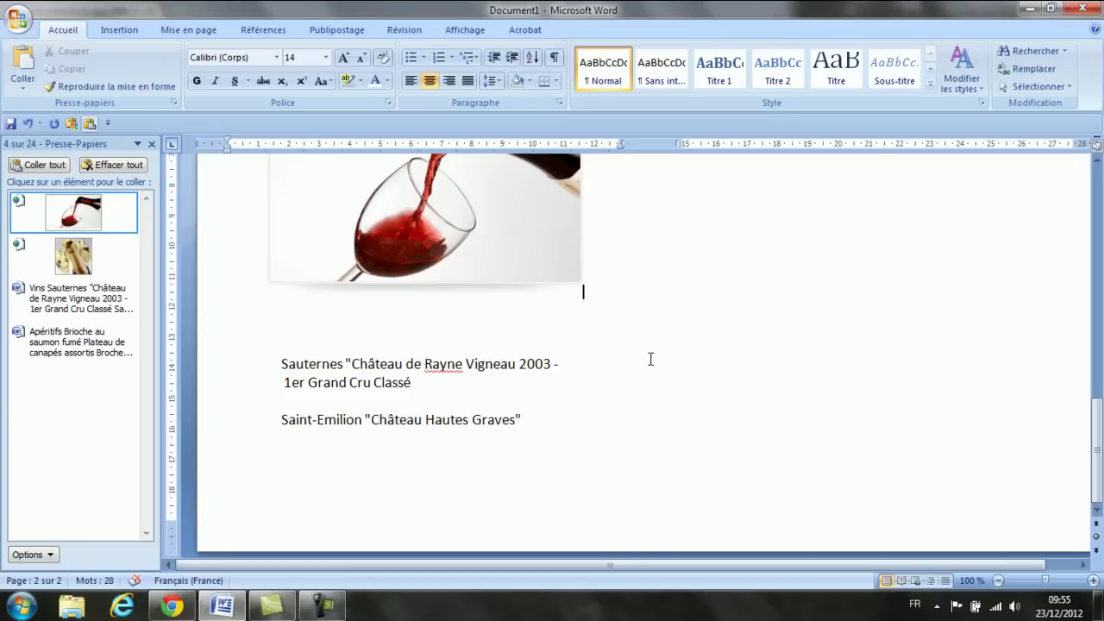
{"action": "scroll", "coordinate": [632, 371], "scroll_direction": "up", "scroll_amount": 4}
{"action": "scroll", "coordinate": [632, 371], "scroll_direction": "up", "scroll_amount": 2}
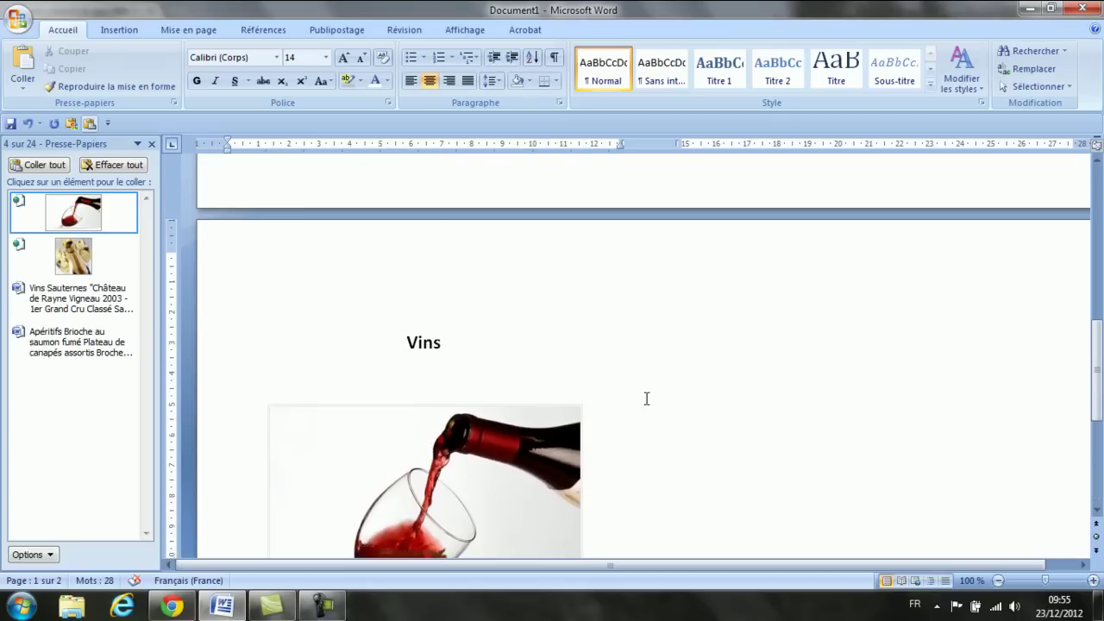
{"action": "scroll", "coordinate": [647, 431], "scroll_direction": "down", "scroll_amount": 5}
{"action": "scroll", "coordinate": [647, 461], "scroll_direction": "down", "scroll_amount": 1}
Insert a Colonne break below the wine list via Mise en page > Sauts de pages.
{"action": "left_click", "coordinate": [563, 435]}
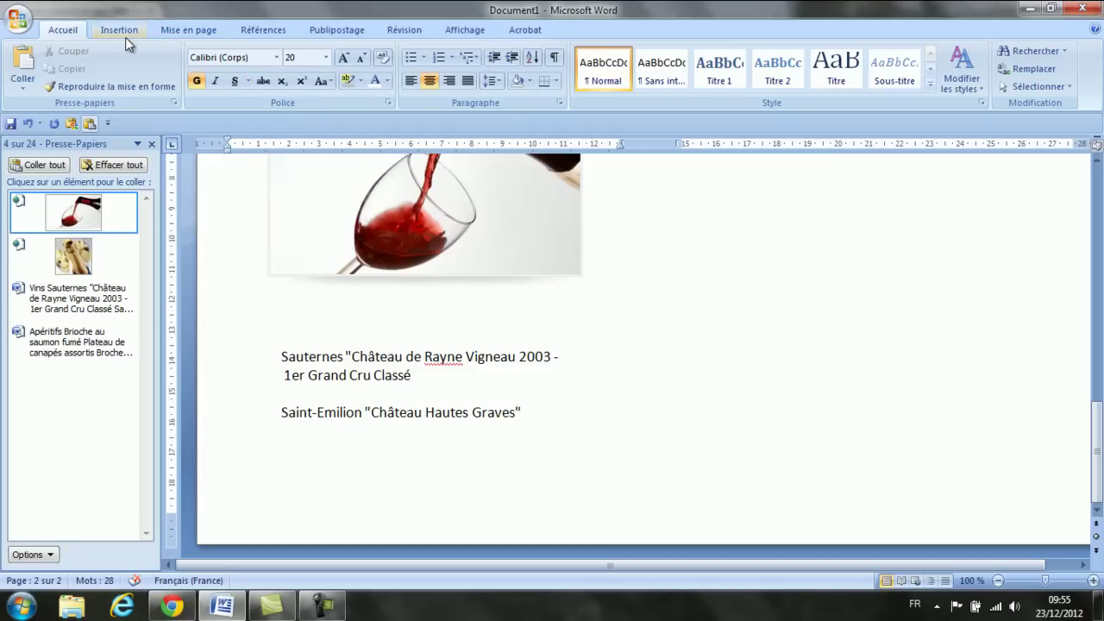
{"action": "left_click", "coordinate": [181, 31]}
{"action": "left_click", "coordinate": [353, 51]}
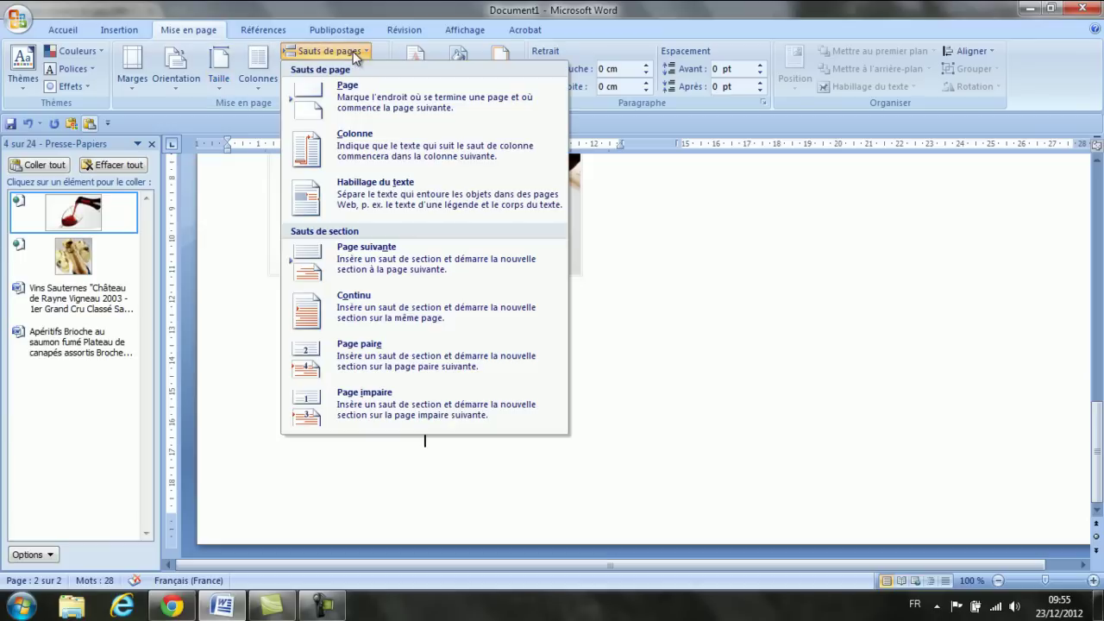
{"action": "left_click", "coordinate": [353, 140]}
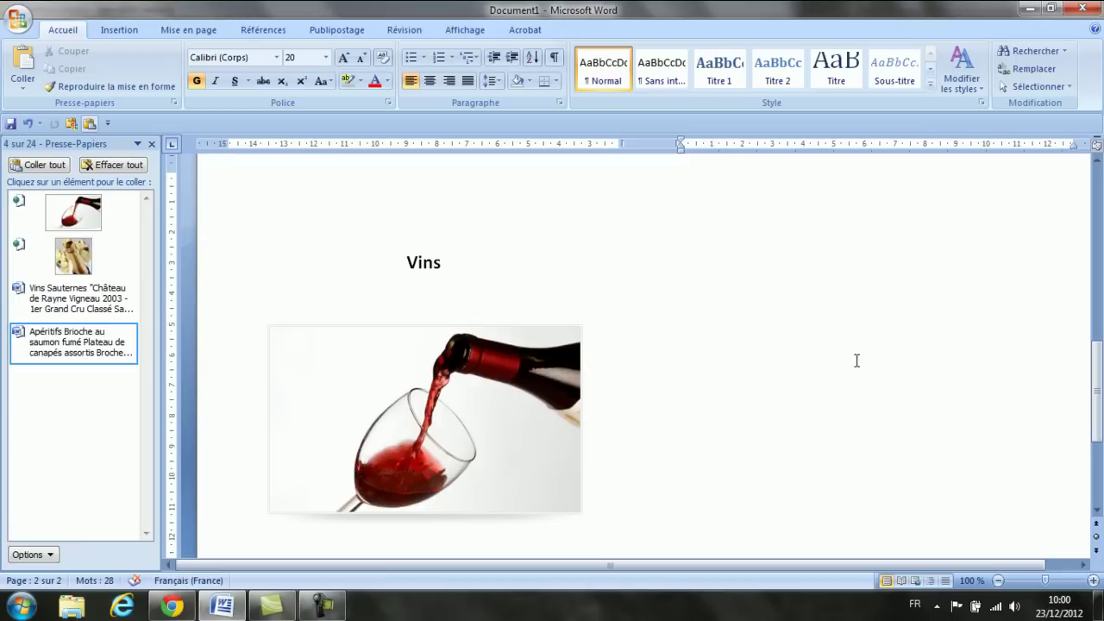
Type 'MENU DE NOËL', inserting Ë as a symbol, centre it, and add a line below.
{"action": "type", "text": "ME"}
{"action": "type", "text": "NU DE "}
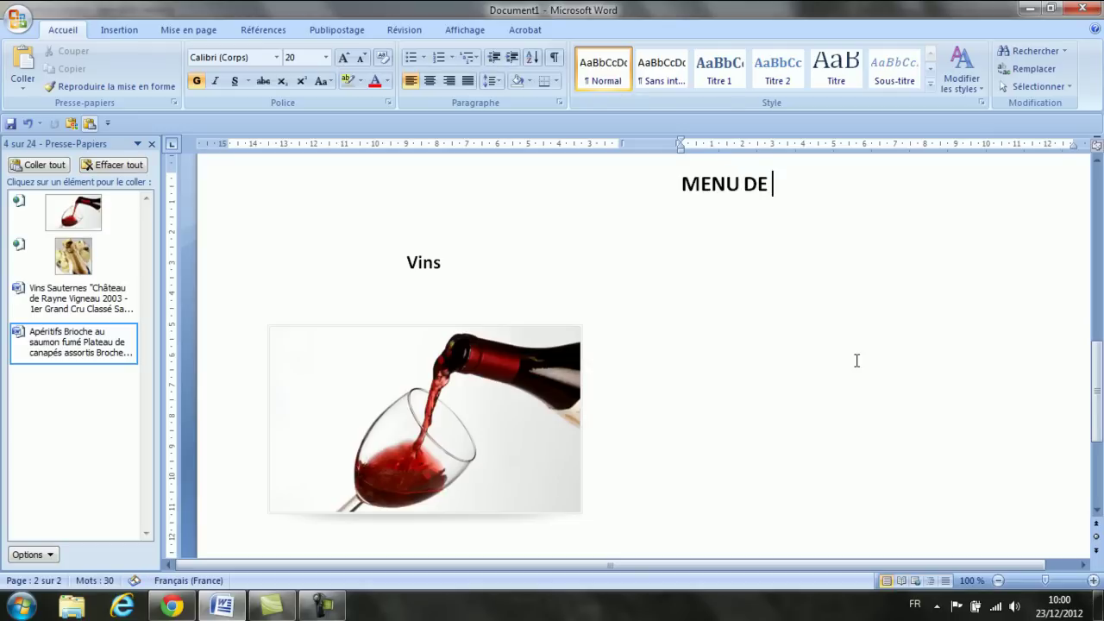
{"action": "type", "text": "NO"}
{"action": "left_click", "coordinate": [119, 29]}
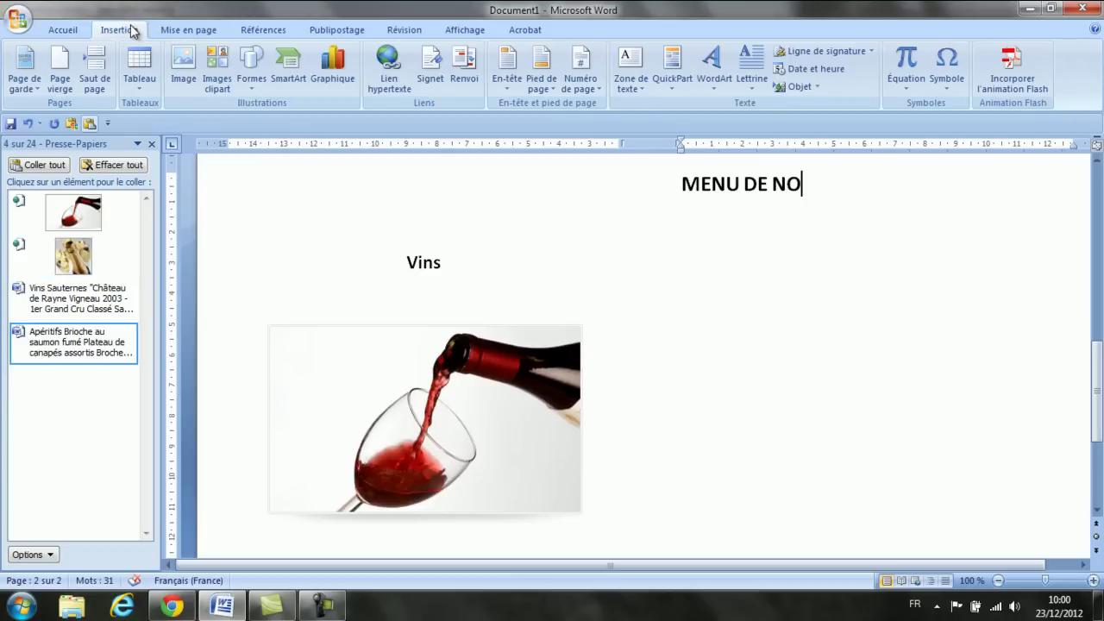
{"action": "left_click", "coordinate": [946, 87]}
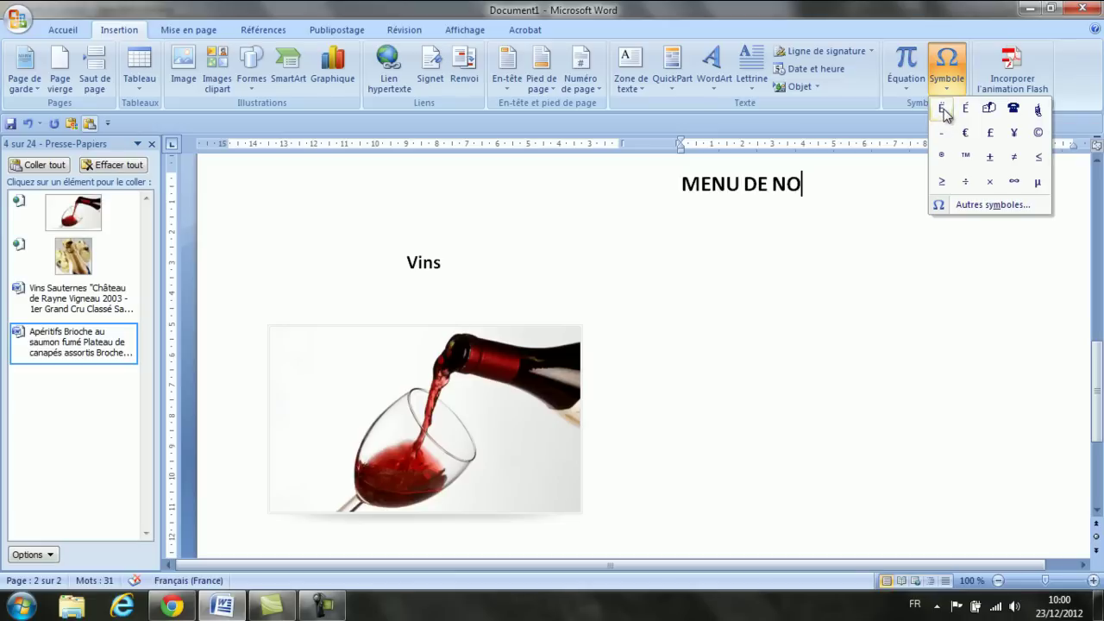
{"action": "left_click", "coordinate": [947, 109]}
{"action": "mouse_move", "coordinate": [1098, 605]}
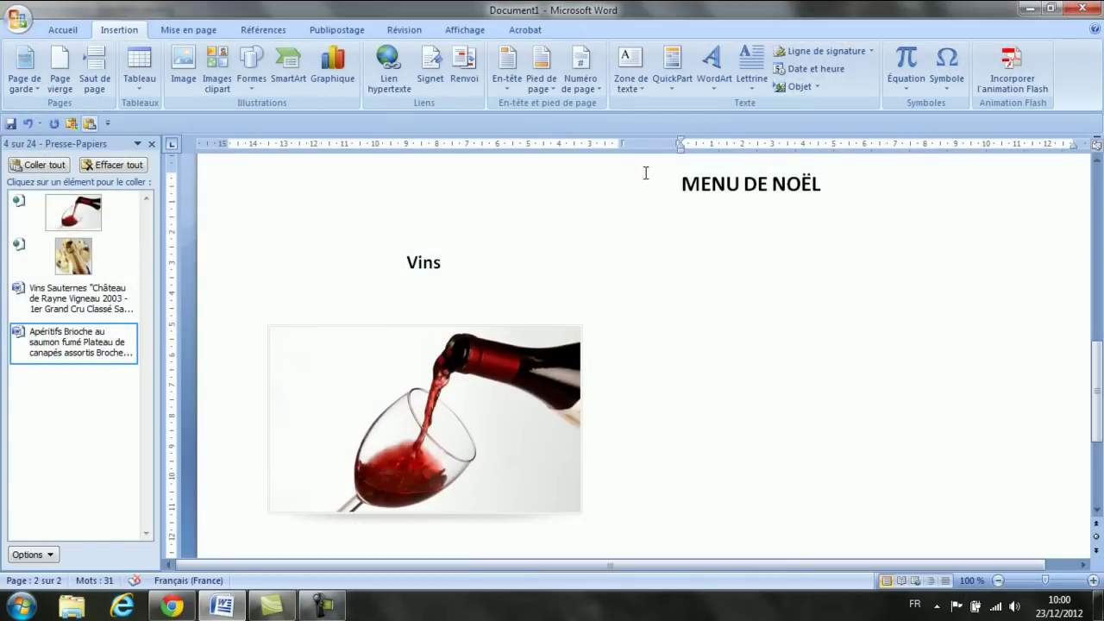
{"action": "left_click", "coordinate": [62, 29]}
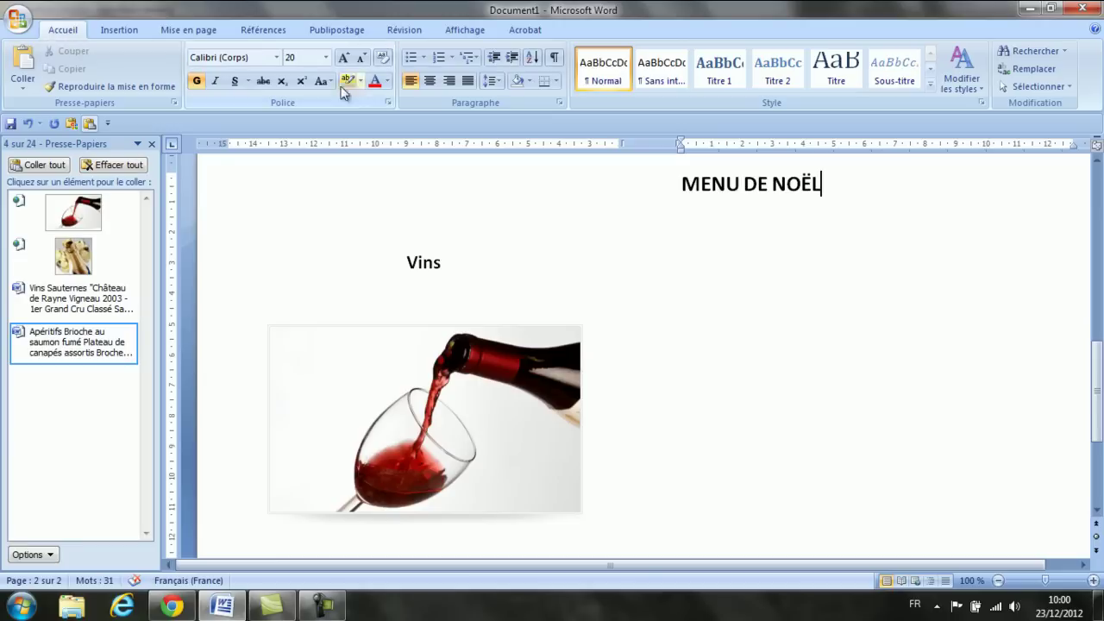
{"action": "left_click", "coordinate": [433, 77]}
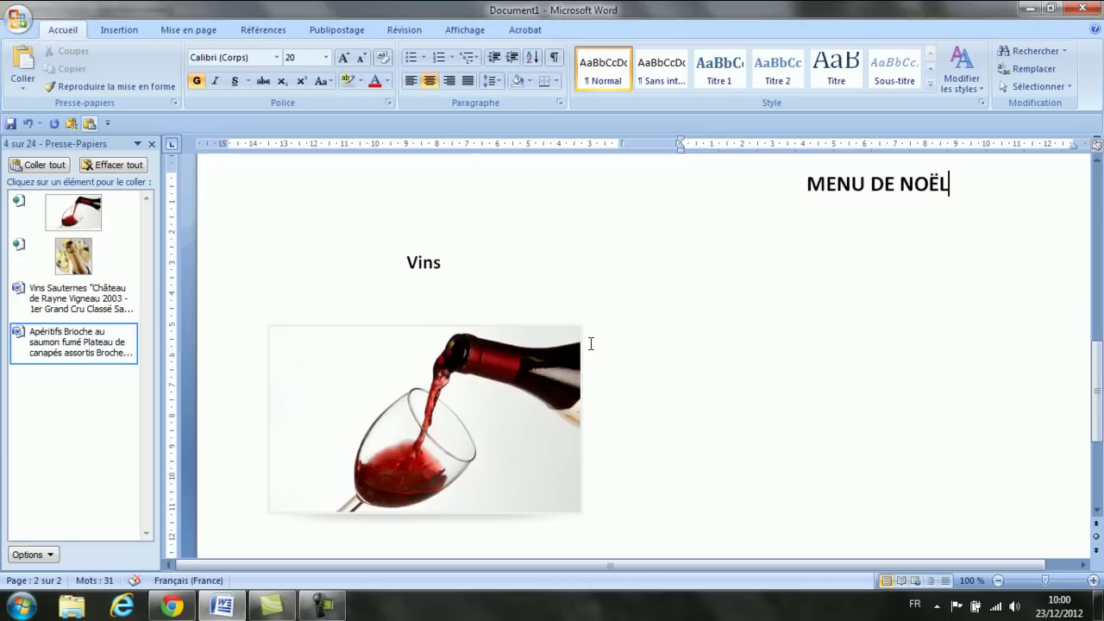
{"action": "key", "text": "Return"}
{"action": "key", "text": "Return"}
Paste the course list, Apéritifs to Bûche de Noël, below MENU DE NOËL and centre it.
{"action": "left_click", "coordinate": [50, 349]}
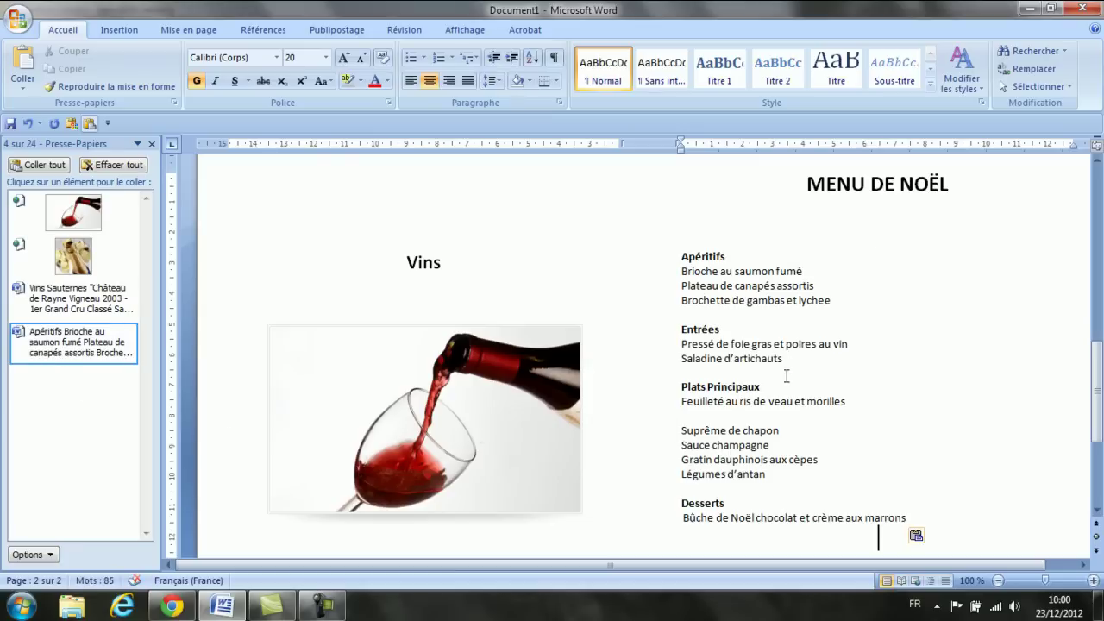
{"action": "left_click_drag", "start_coordinate": [653, 264], "coordinate": [662, 533]}
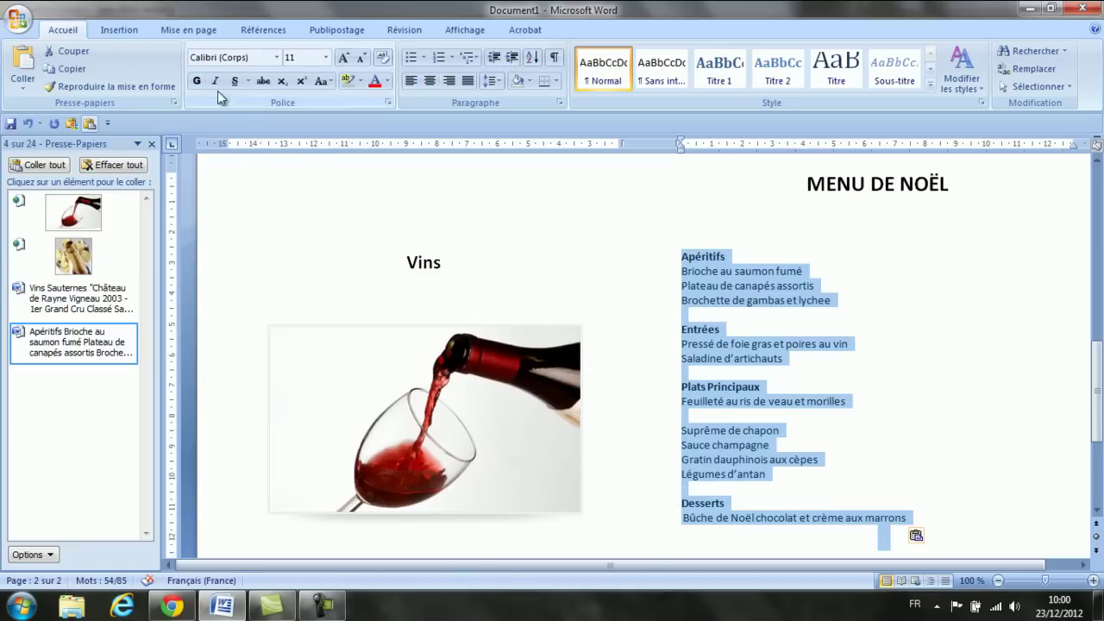
{"action": "left_click", "coordinate": [430, 79]}
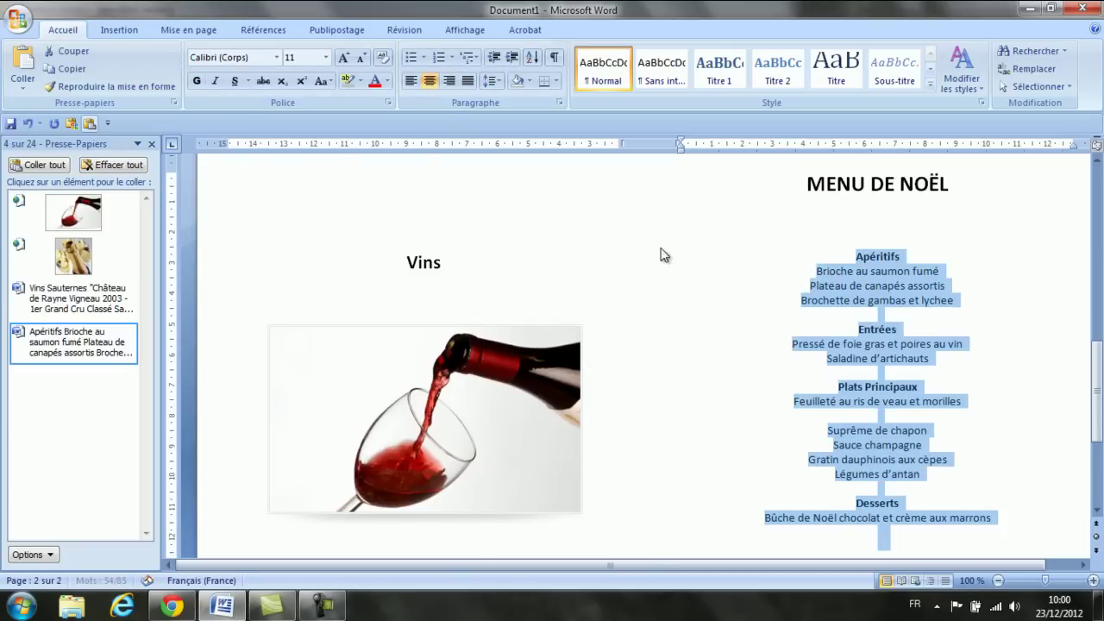
Select the Apéritifs heading to give it a new font colour.
{"action": "left_click", "coordinate": [878, 260]}
{"action": "left_click_drag", "start_coordinate": [858, 258], "coordinate": [900, 263]}
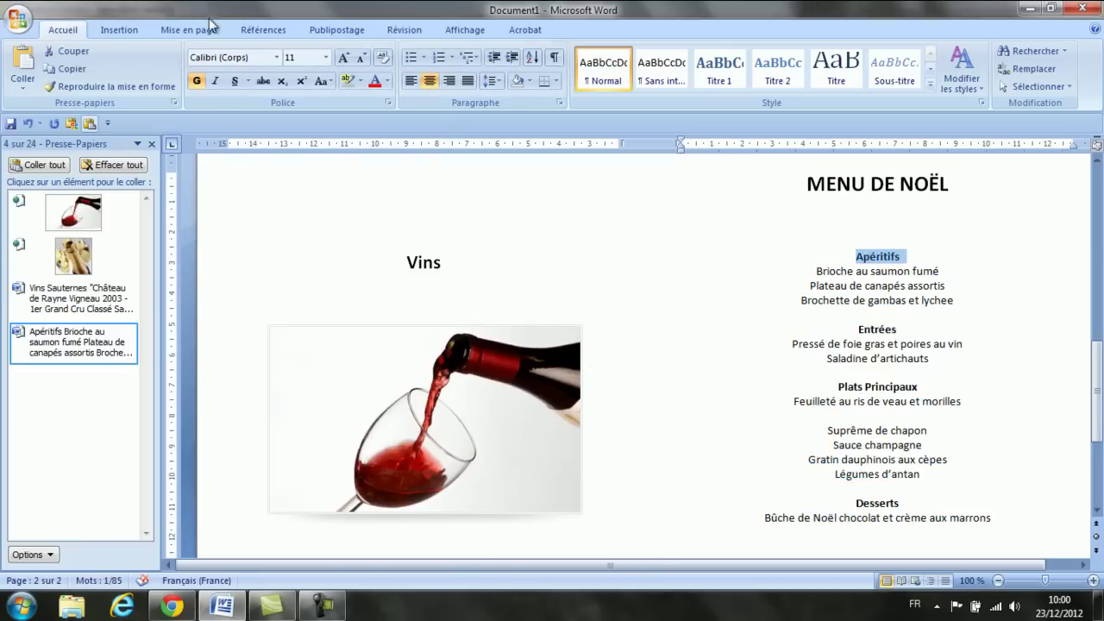
{"action": "left_click", "coordinate": [388, 85]}
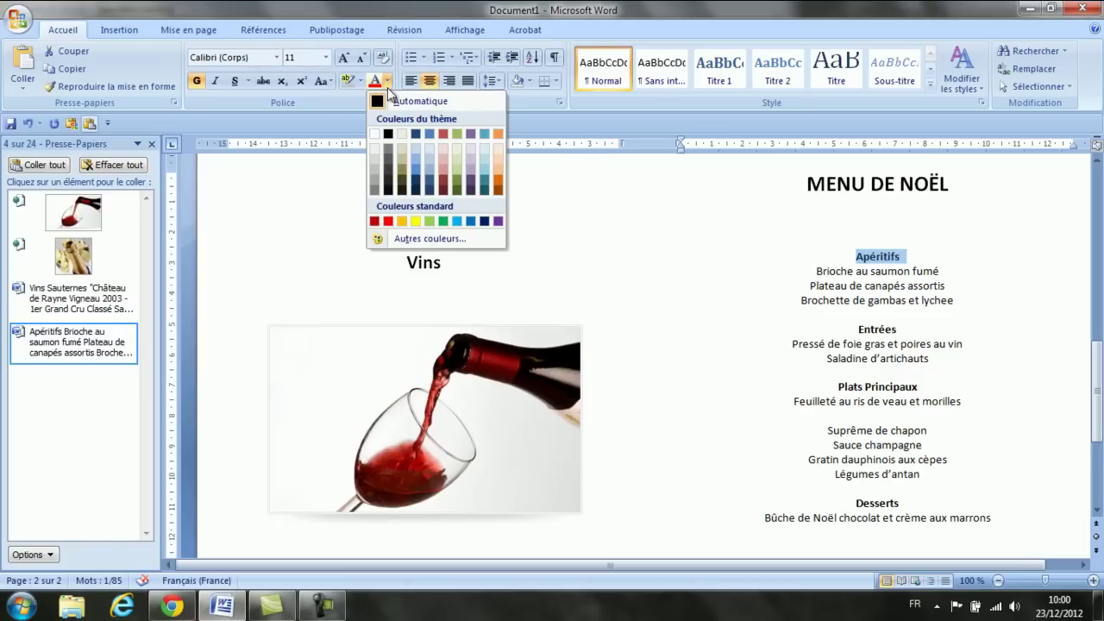
Make Apéritifs red at 14 pt and copy that format to Entrées, Plats Principaux and Desserts.
{"action": "left_click", "coordinate": [388, 221]}
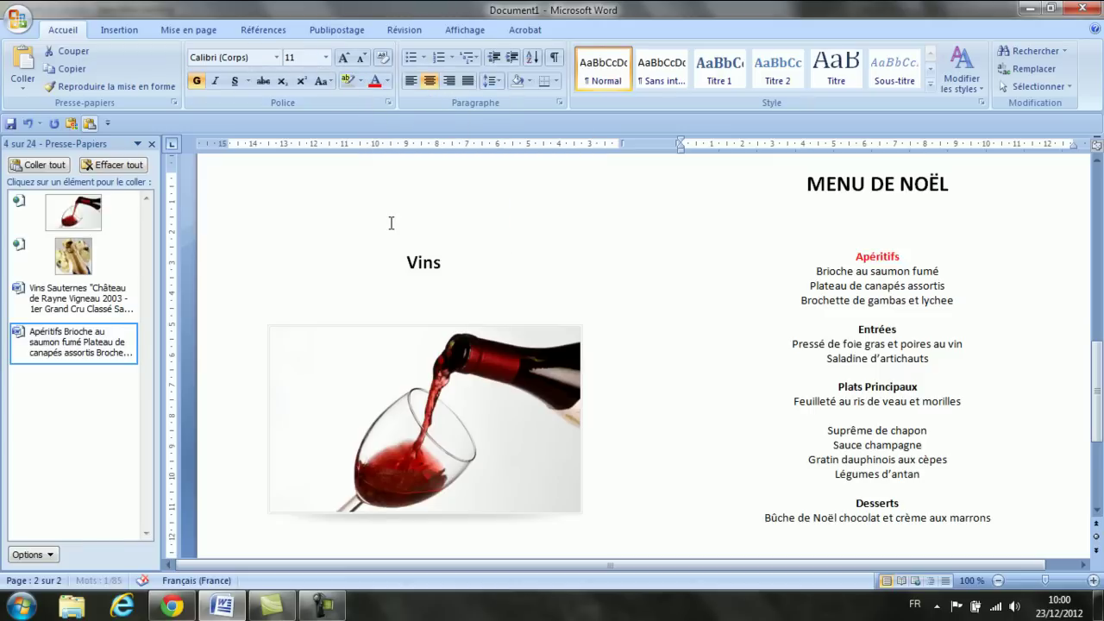
{"action": "left_click", "coordinate": [344, 57]}
{"action": "left_click", "coordinate": [343, 57]}
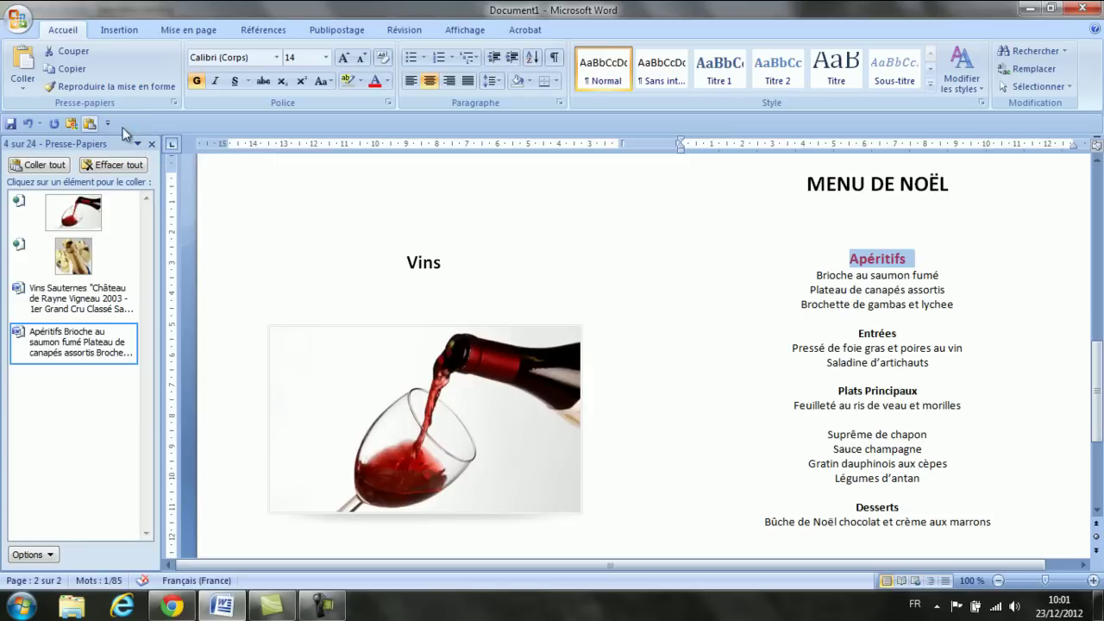
{"action": "left_click", "coordinate": [91, 87]}
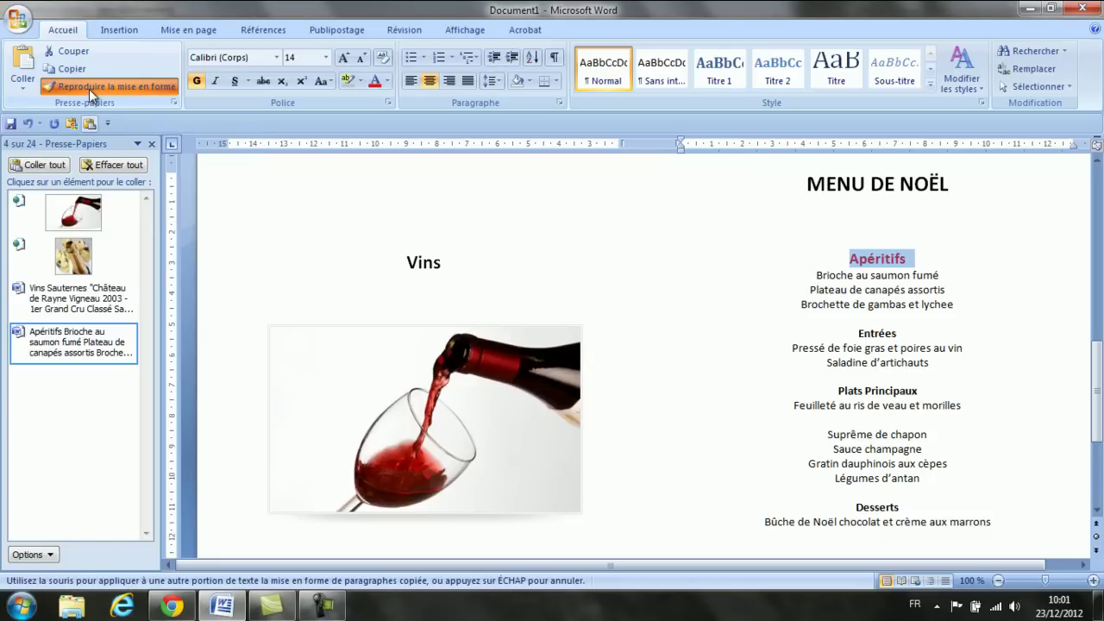
{"action": "left_click", "coordinate": [794, 339]}
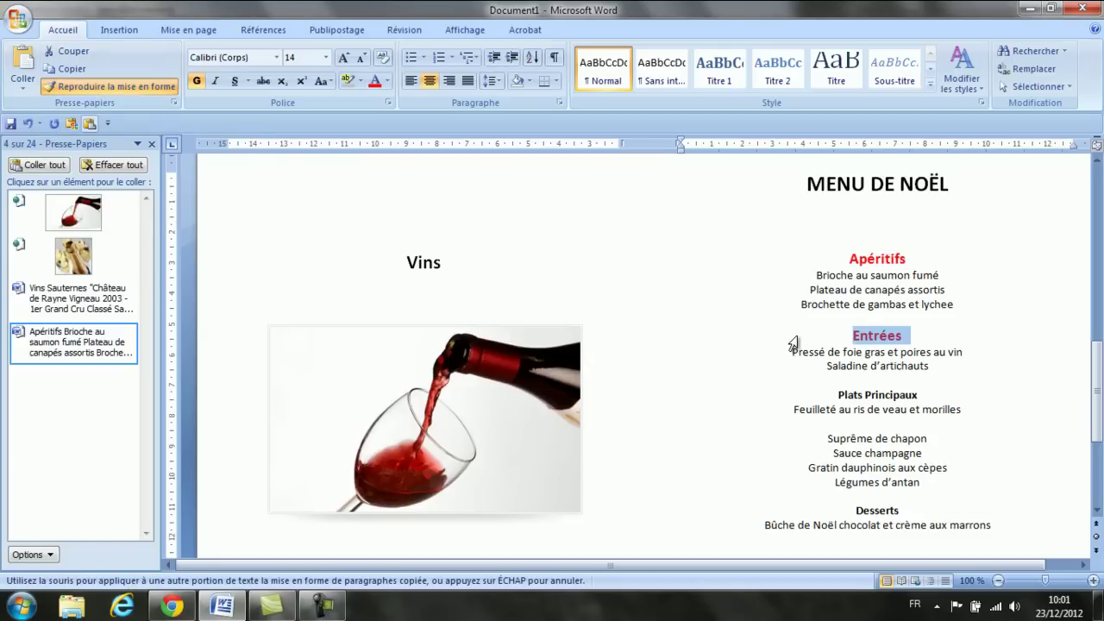
{"action": "left_click", "coordinate": [774, 399]}
{"action": "left_click", "coordinate": [763, 521]}
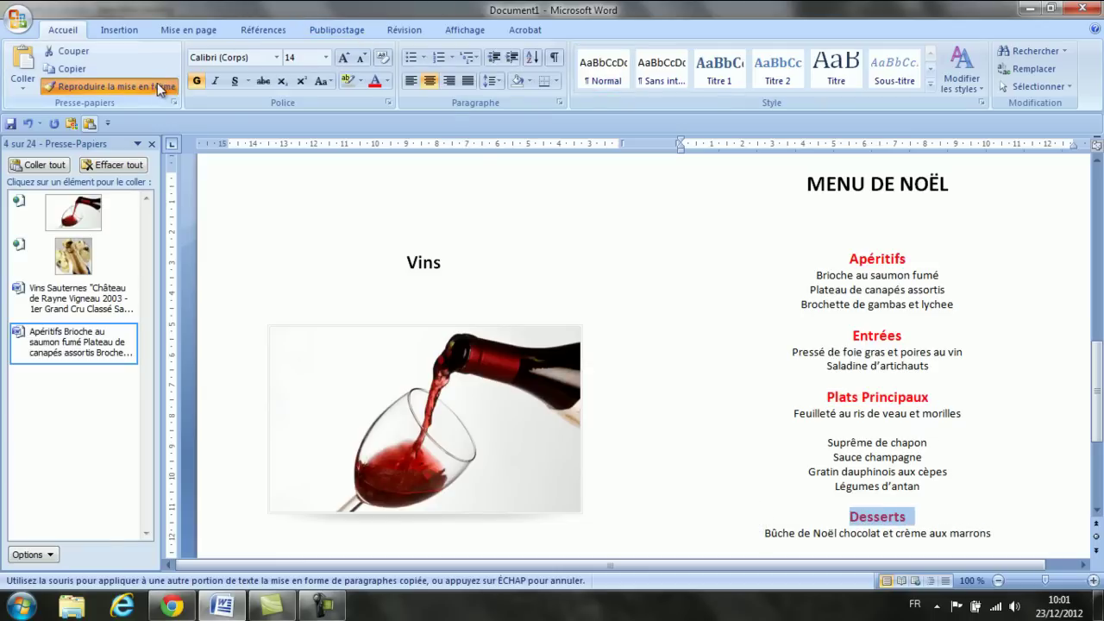
{"action": "left_click", "coordinate": [113, 86]}
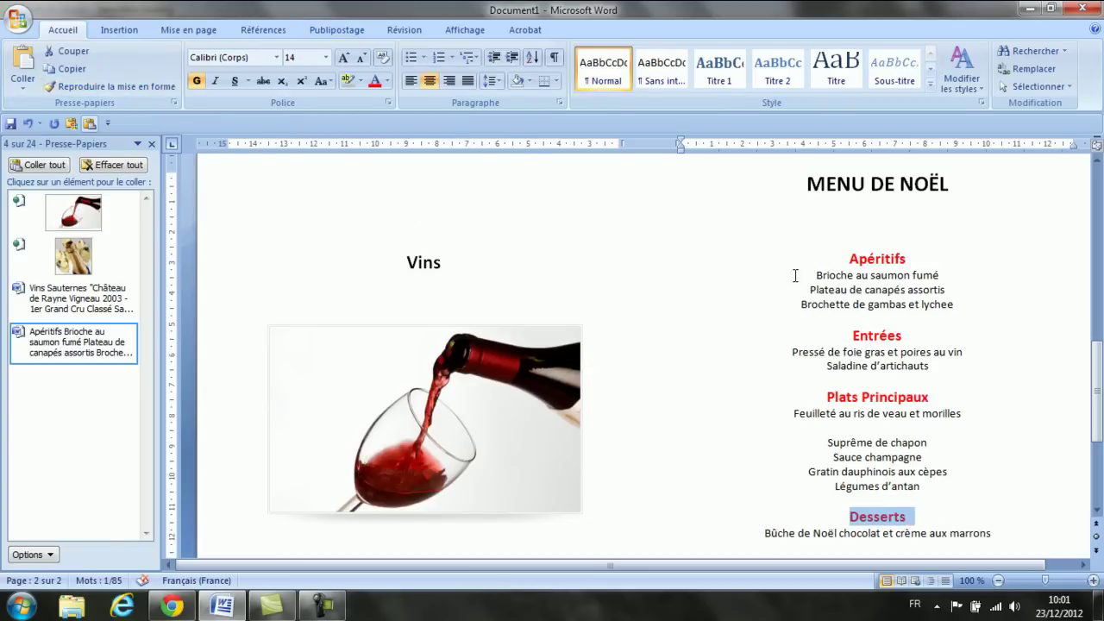
{"action": "scroll", "coordinate": [912, 268], "scroll_direction": "down", "scroll_amount": 1}
{"action": "scroll", "coordinate": [879, 211], "scroll_direction": "up", "scroll_amount": 1}
Change the 20 pt MENU DE NOËL heading's font to Mongolian Baiti.
{"action": "left_click_drag", "start_coordinate": [806, 186], "coordinate": [946, 183]}
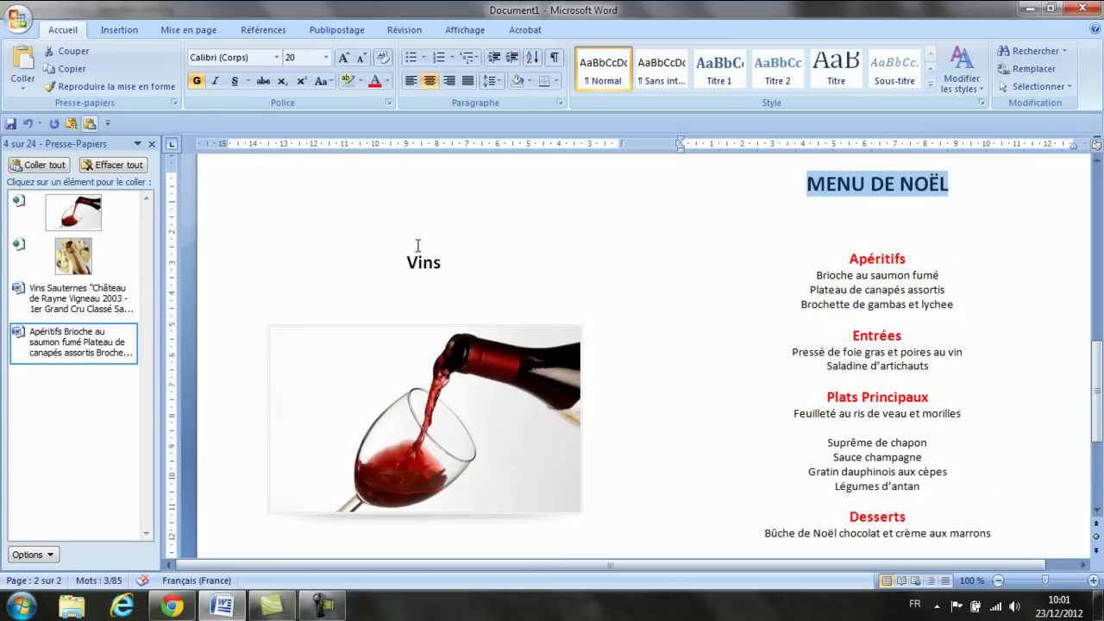
{"action": "left_click", "coordinate": [276, 57]}
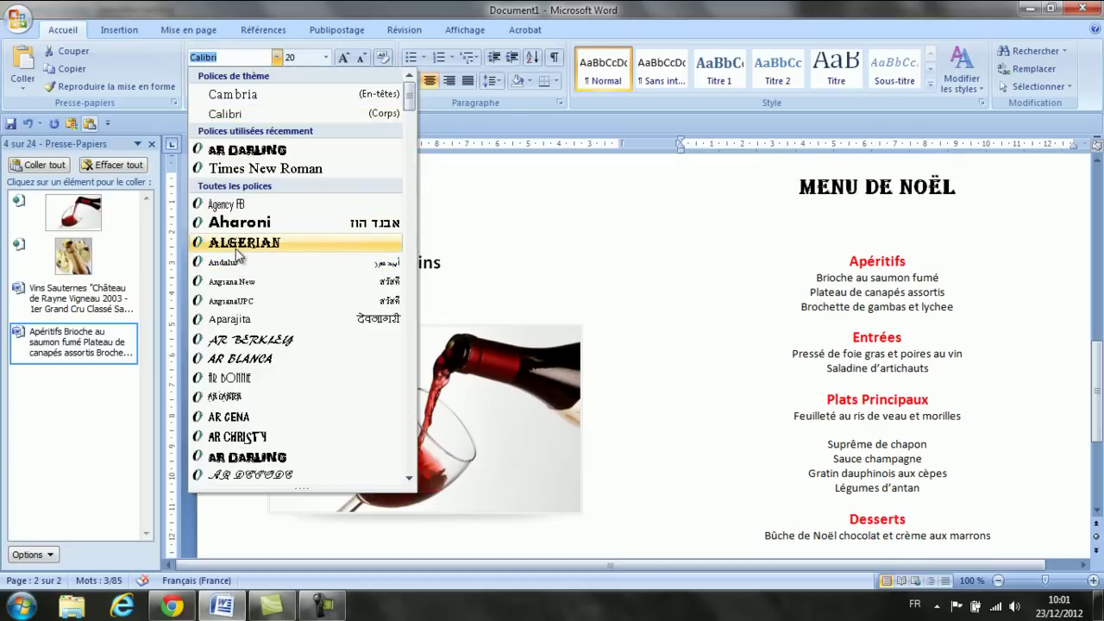
{"action": "left_click", "coordinate": [408, 370]}
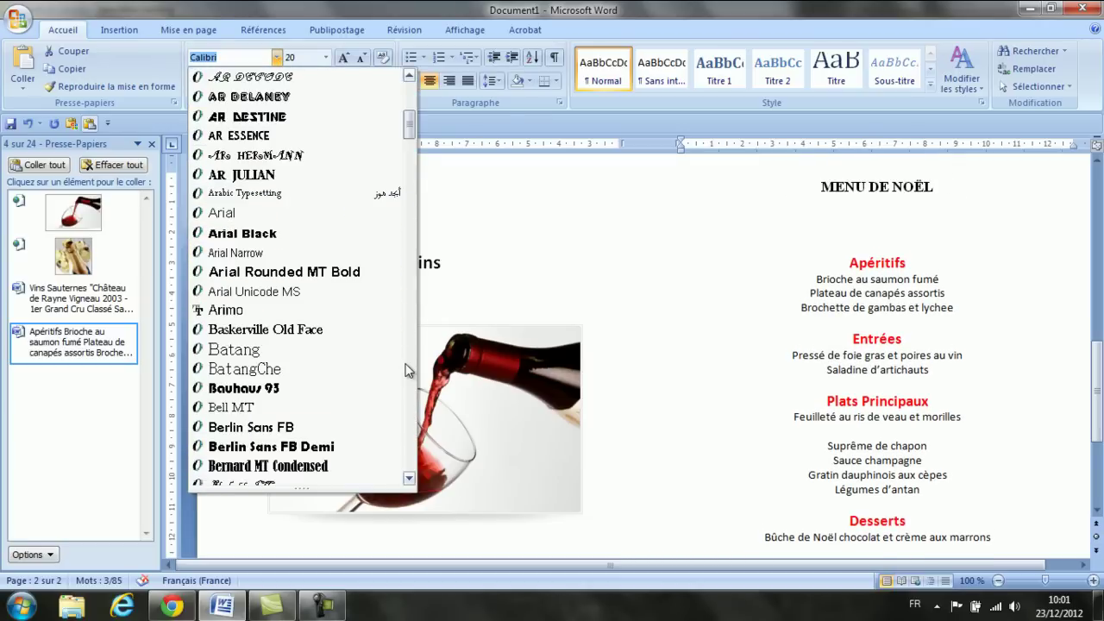
{"action": "left_click", "coordinate": [409, 372]}
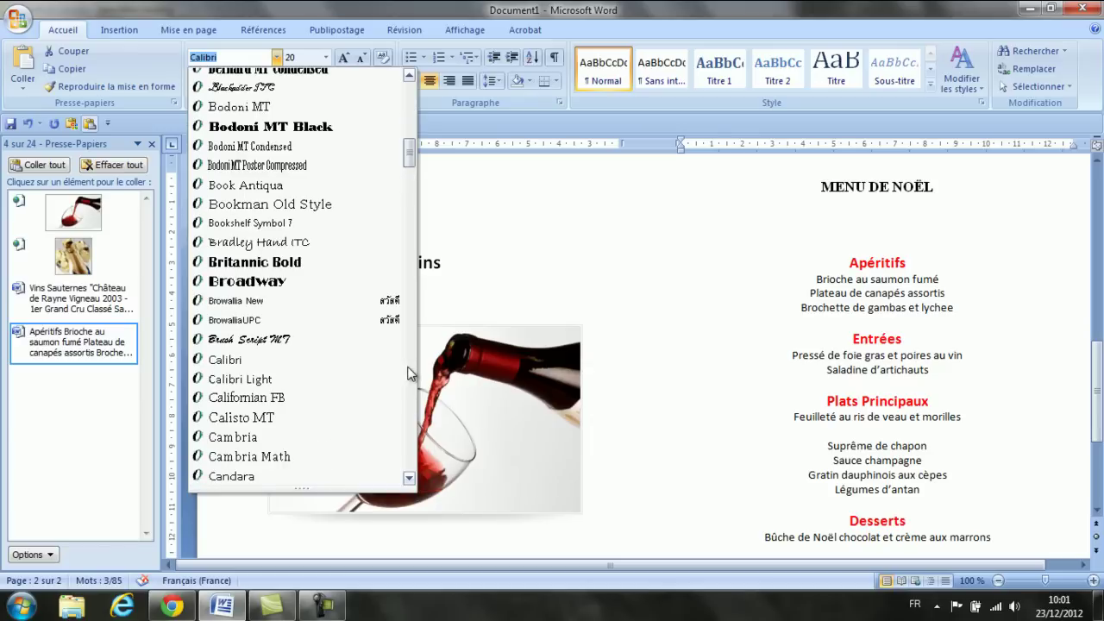
{"action": "left_click", "coordinate": [412, 403]}
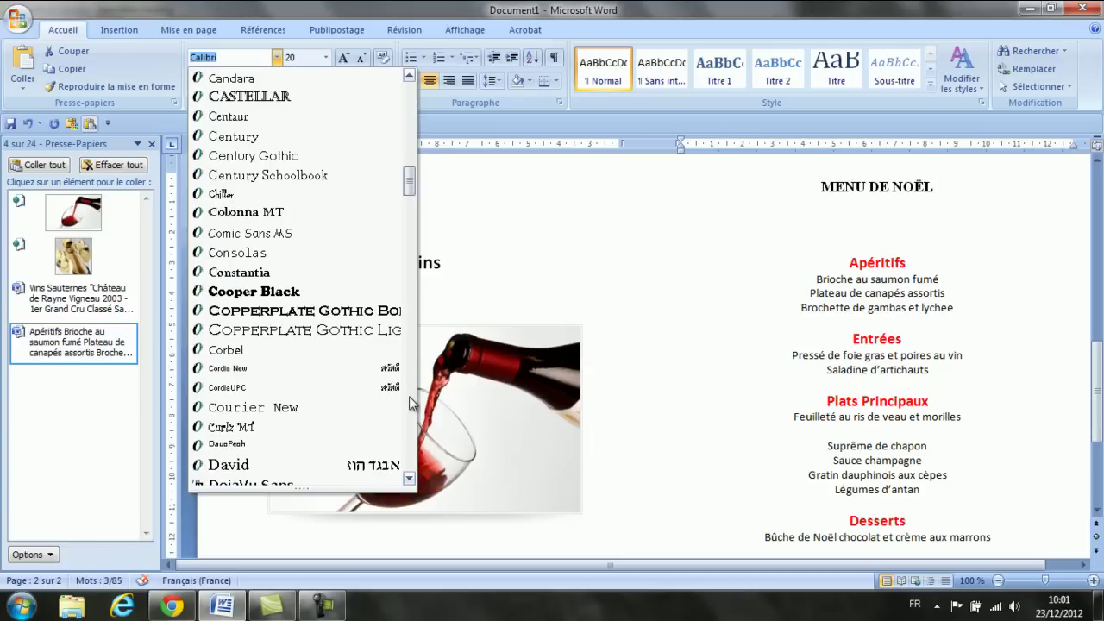
{"action": "left_click", "coordinate": [411, 406]}
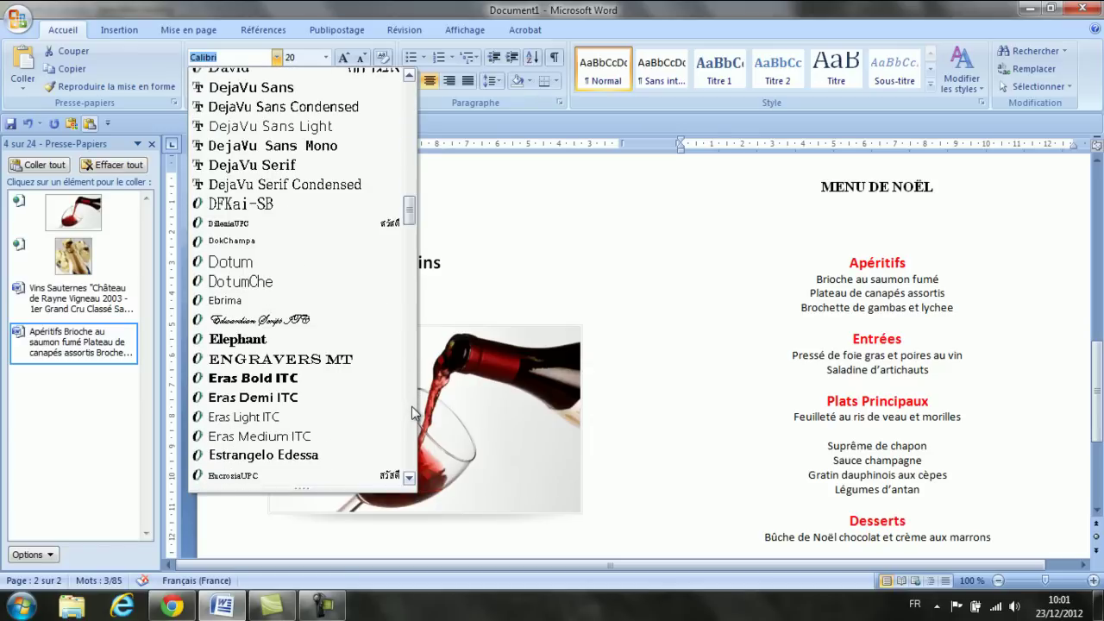
{"action": "left_click", "coordinate": [412, 413]}
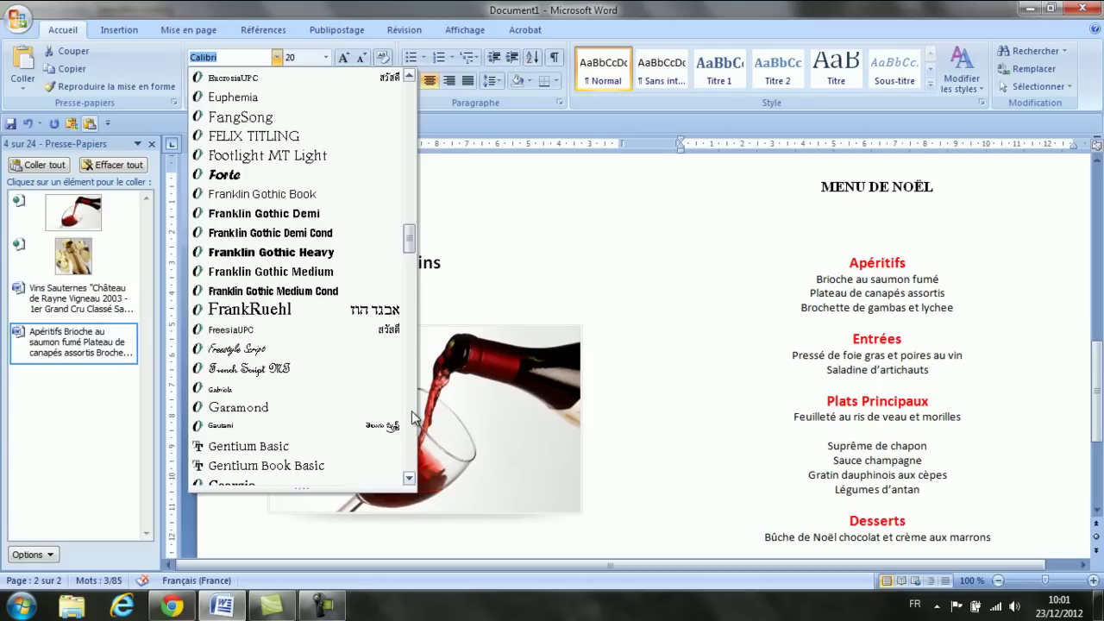
{"action": "left_click", "coordinate": [411, 416]}
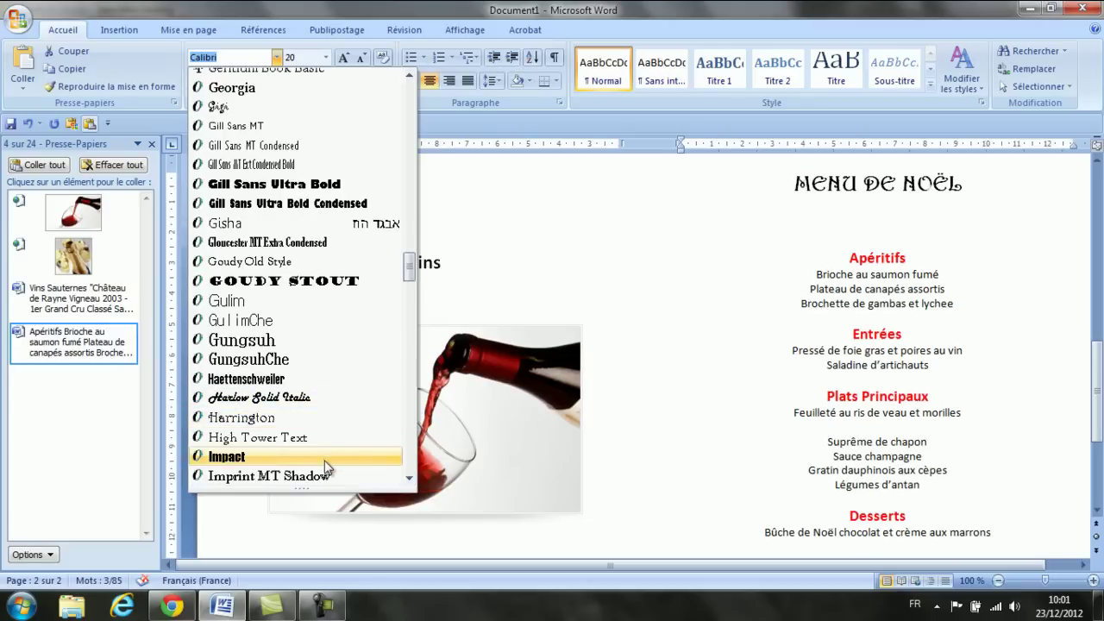
{"action": "left_click", "coordinate": [412, 438]}
{"action": "left_click", "coordinate": [413, 440]}
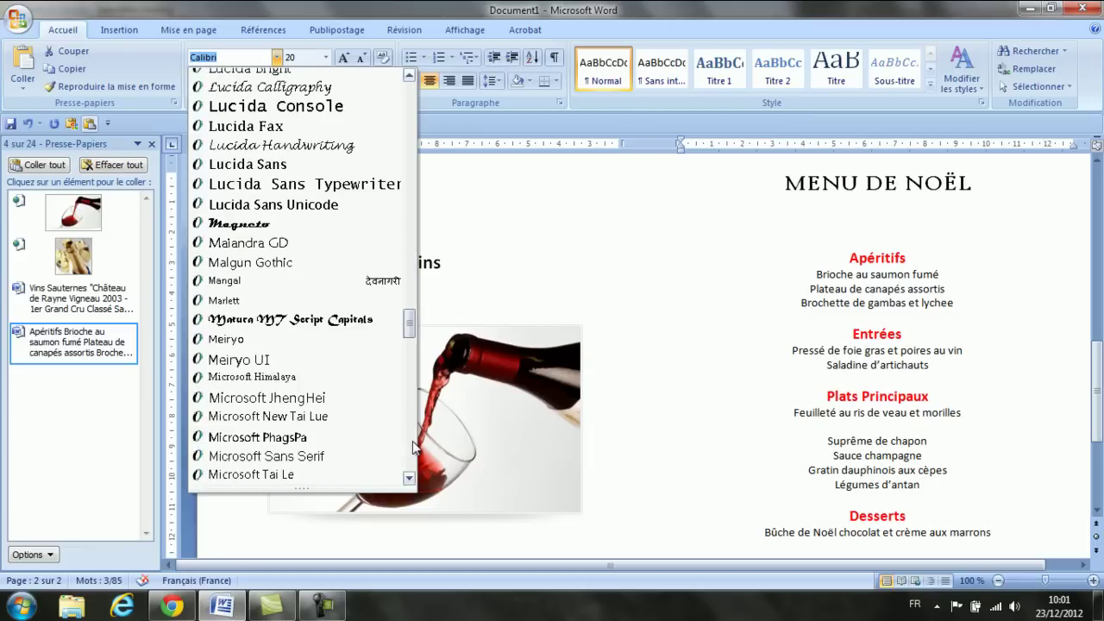
{"action": "left_click", "coordinate": [413, 441]}
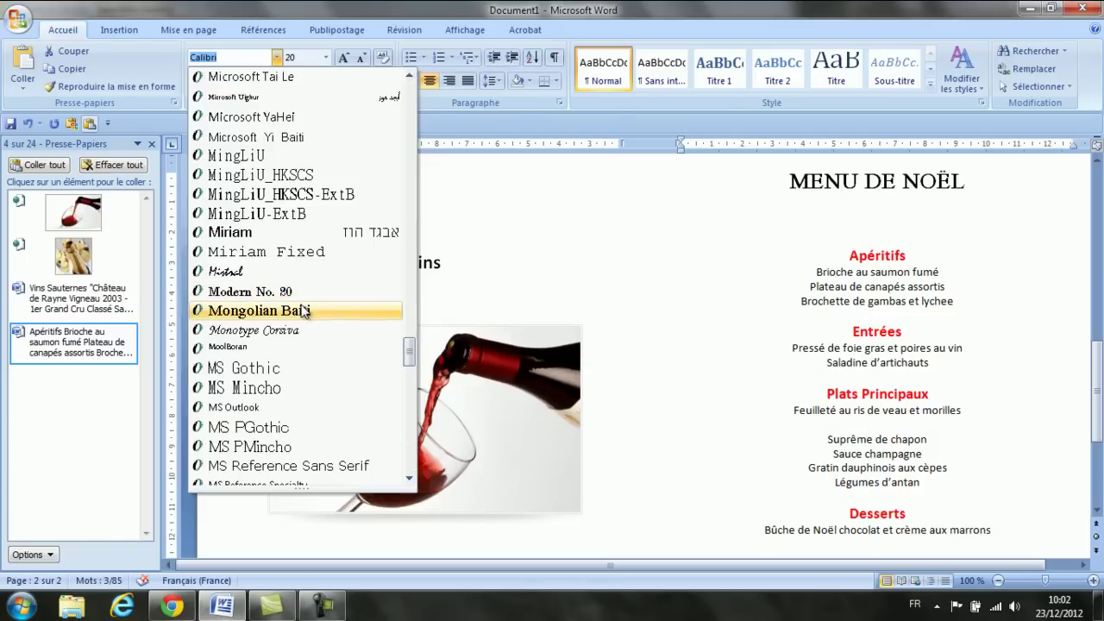
{"action": "left_click", "coordinate": [303, 312]}
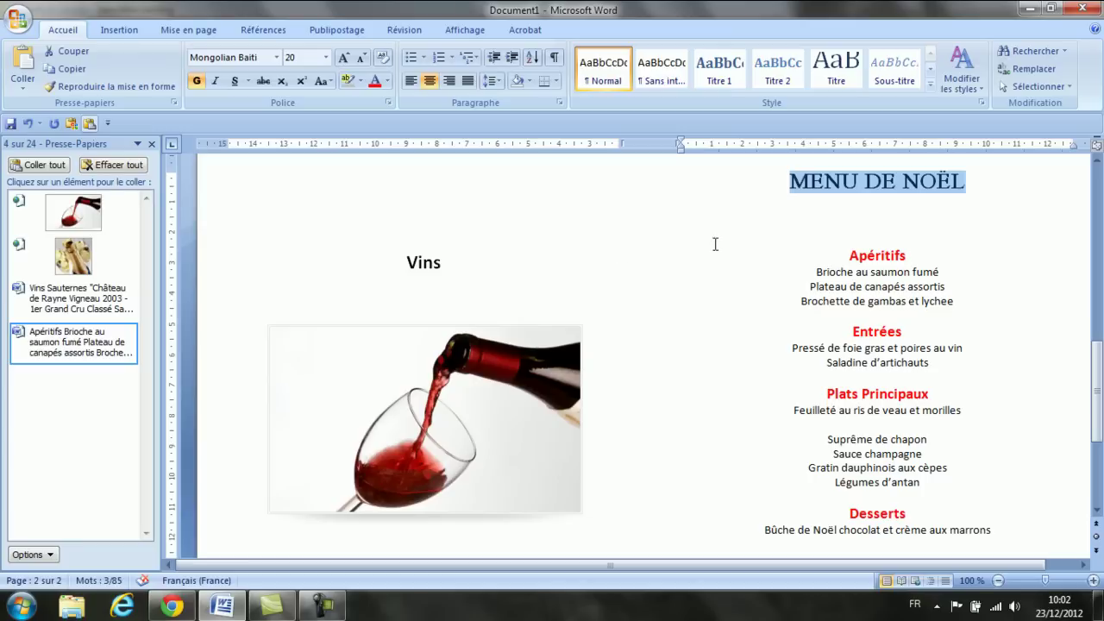
{"action": "left_click", "coordinate": [895, 220]}
{"action": "scroll", "coordinate": [1081, 326], "scroll_direction": "down", "scroll_amount": 3}
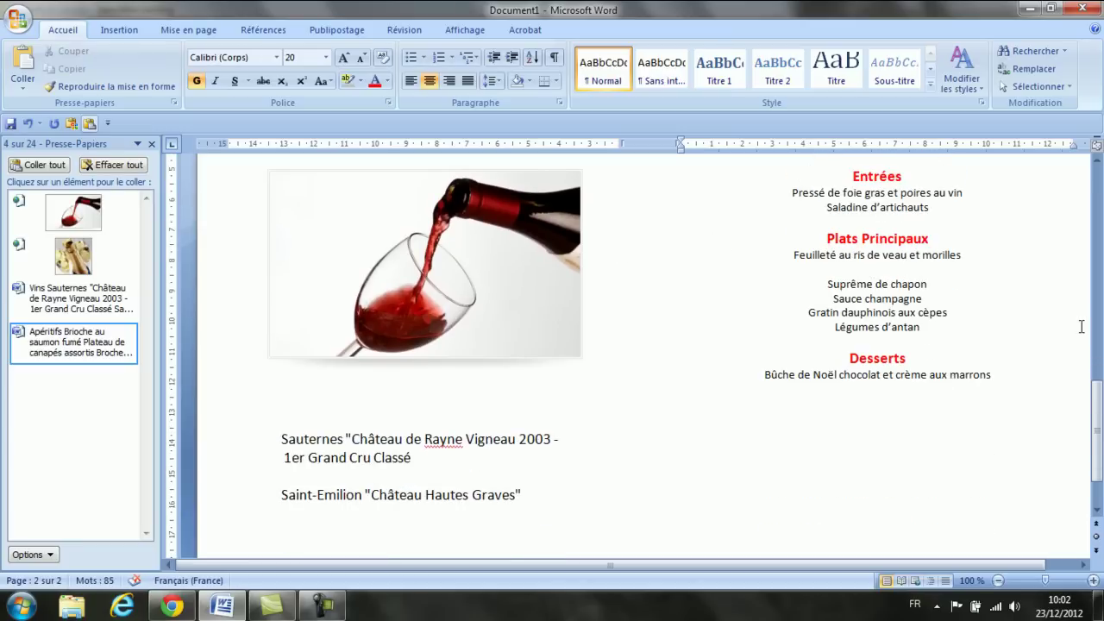
{"action": "scroll", "coordinate": [1062, 324], "scroll_direction": "down", "scroll_amount": 1}
{"action": "scroll", "coordinate": [1062, 324], "scroll_direction": "up", "scroll_amount": 3}
{"action": "scroll", "coordinate": [1062, 328], "scroll_direction": "up", "scroll_amount": 3}
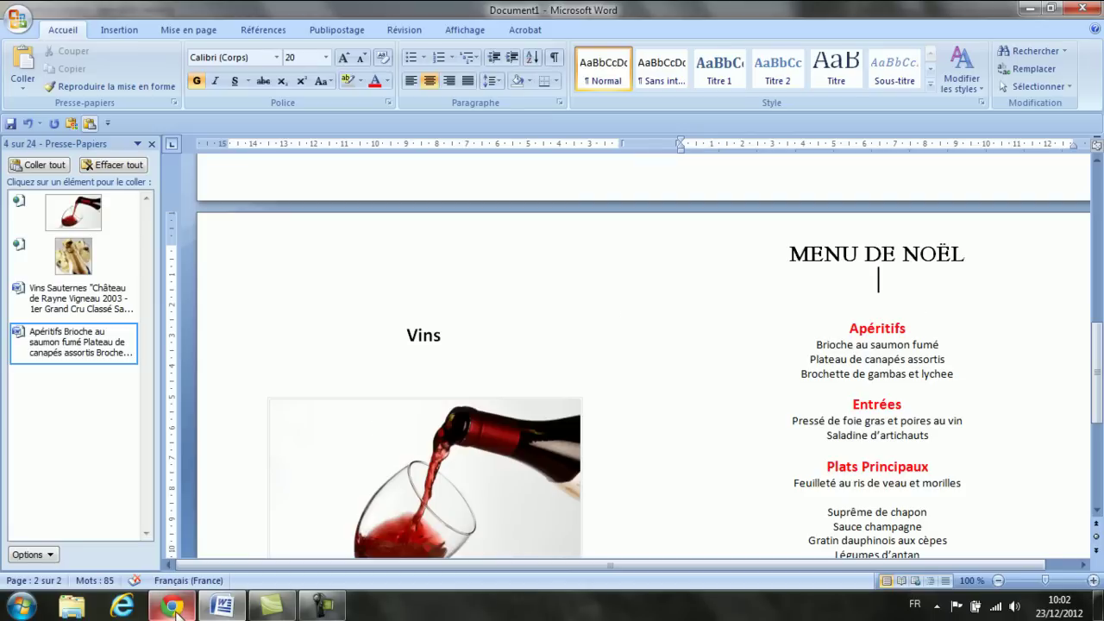
{"action": "mouse_move", "coordinate": [177, 611]}
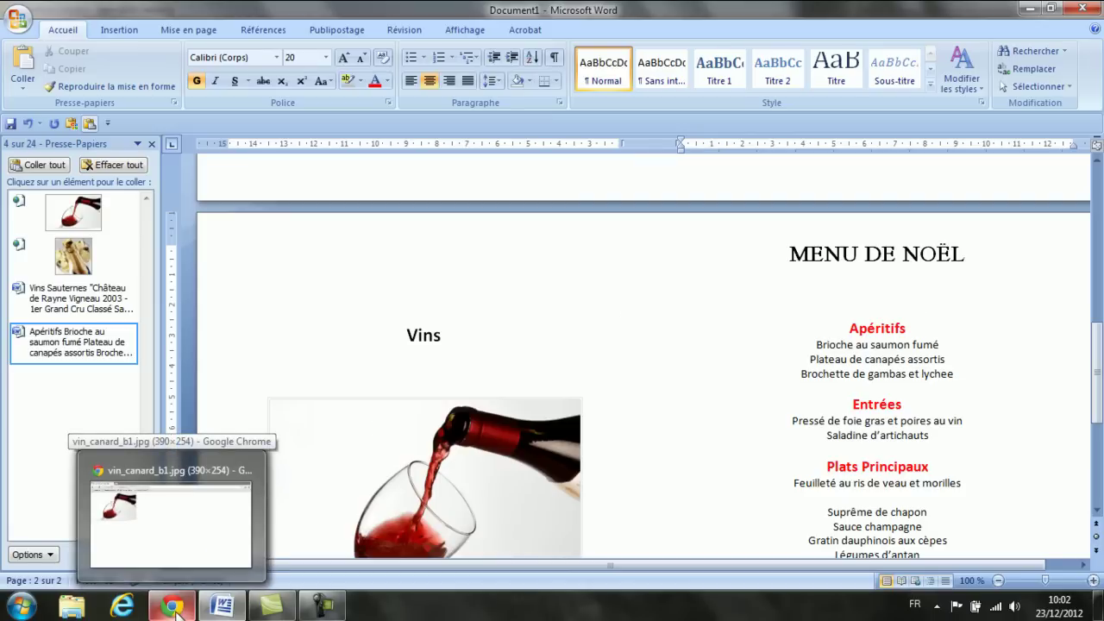
In Chrome, search Google Images for 'séparateur noel' Christmas separators.
{"action": "left_click", "coordinate": [177, 611]}
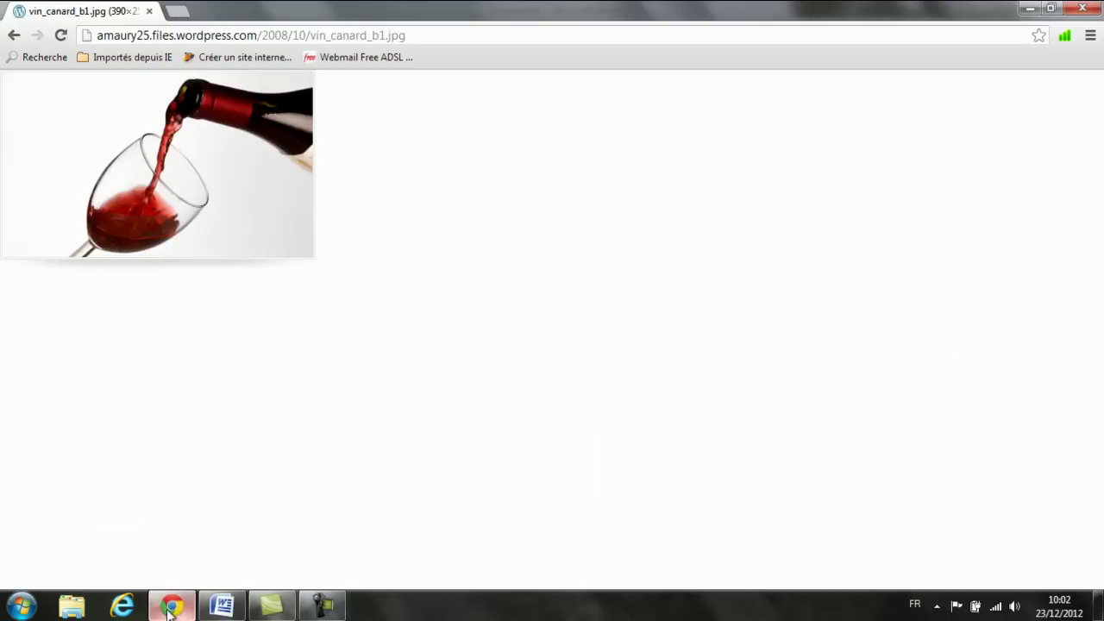
{"action": "left_click", "coordinate": [16, 38]}
{"action": "left_click", "coordinate": [16, 39]}
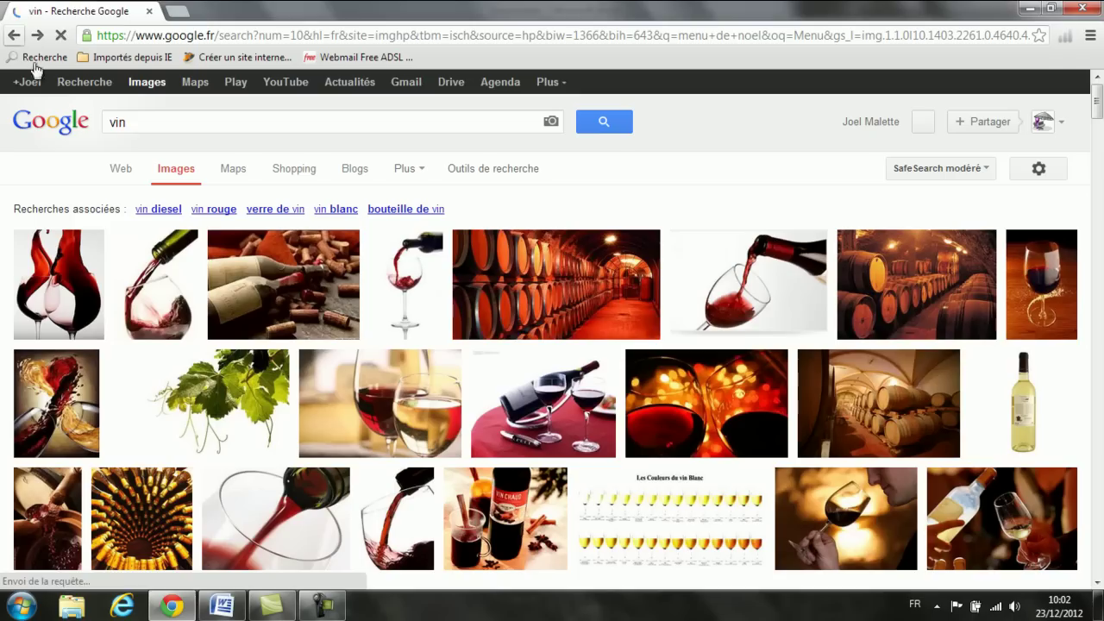
{"action": "double_click", "coordinate": [173, 122]}
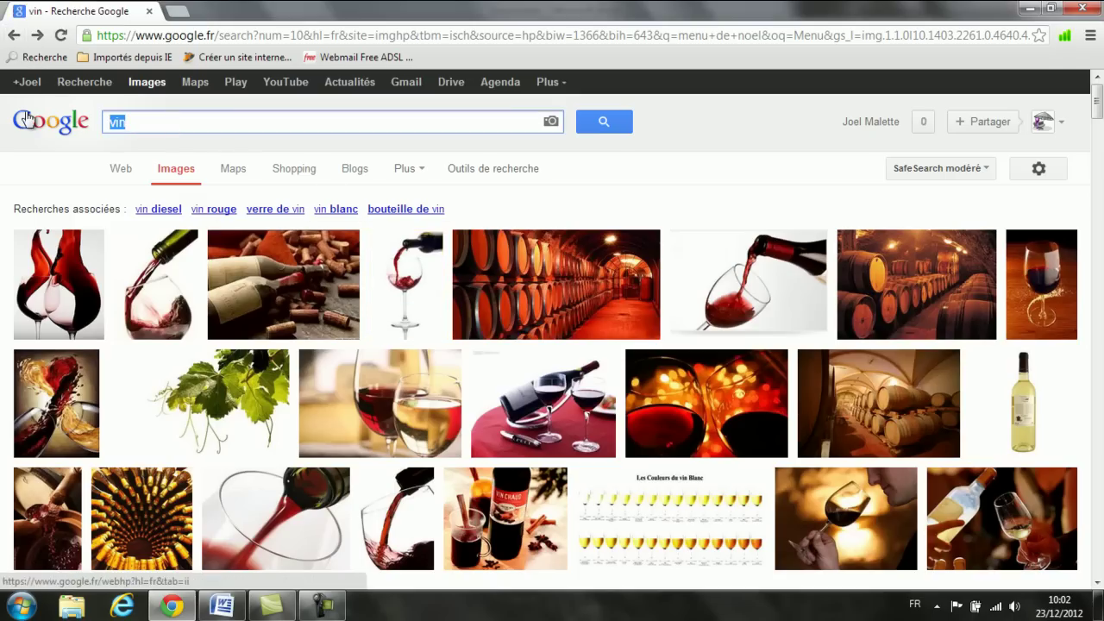
{"action": "type", "text": "sépara"}
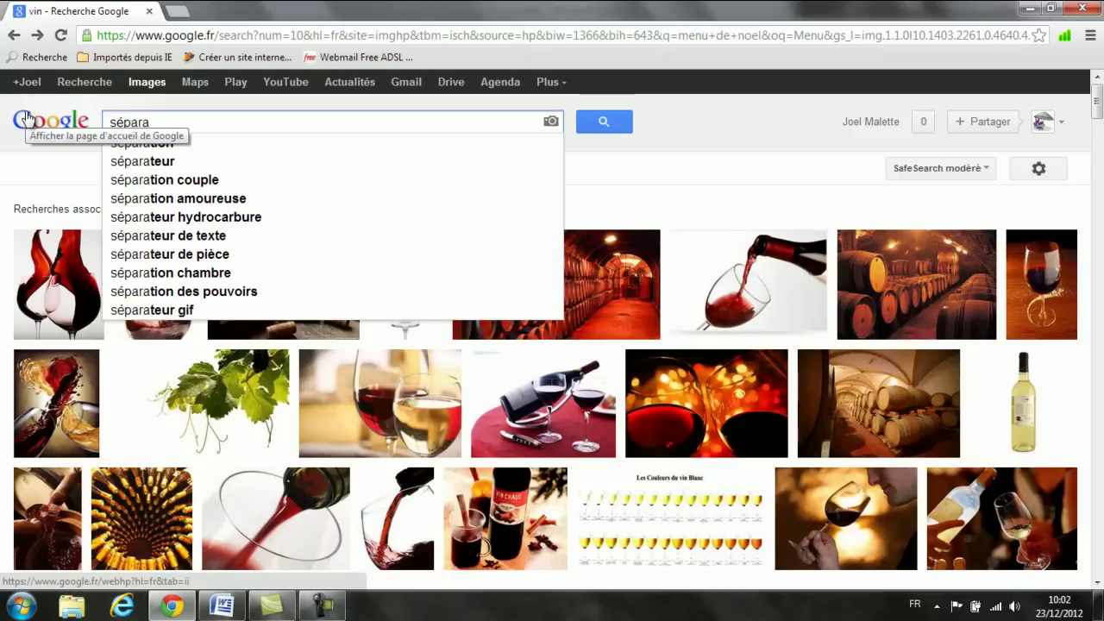
{"action": "type", "text": "teur"}
{"action": "key", "text": "Return"}
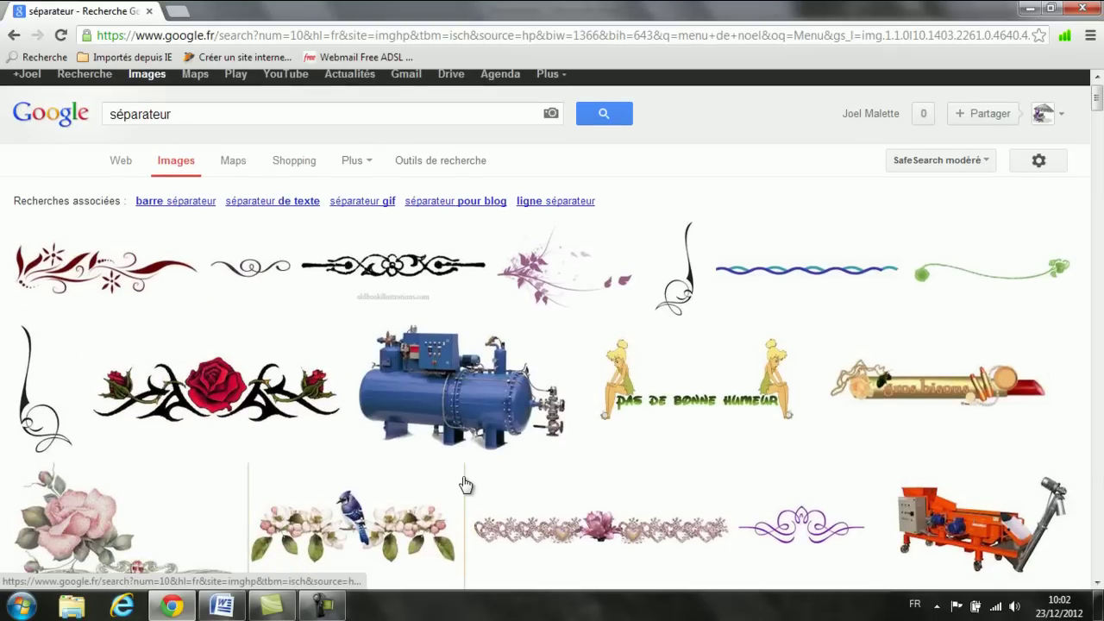
{"action": "mouse_move", "coordinate": [466, 485]}
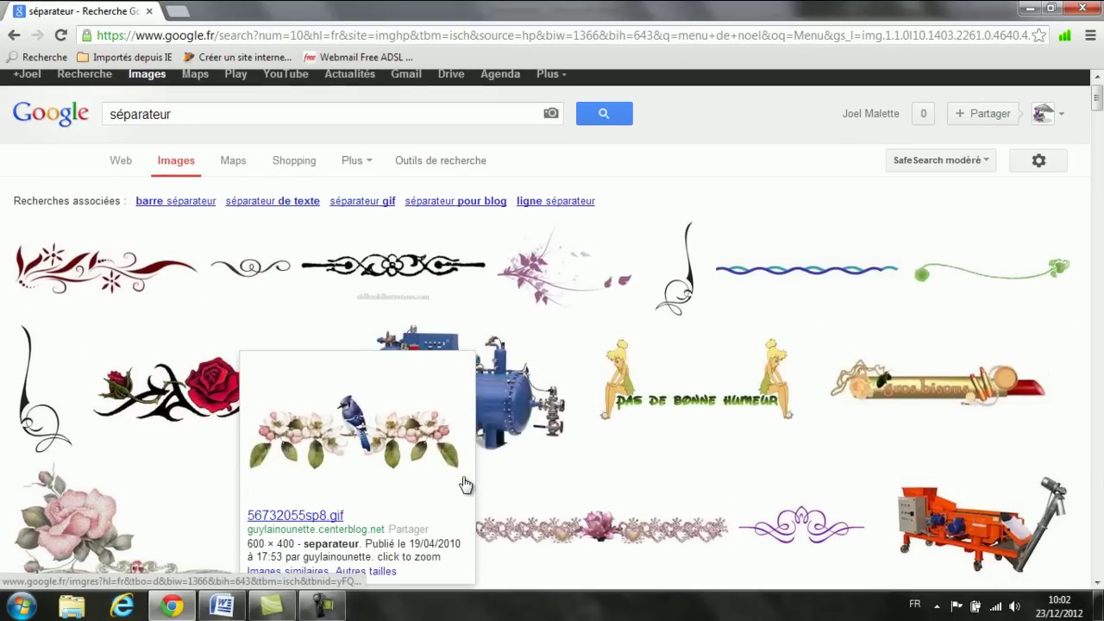
{"action": "scroll", "coordinate": [466, 485], "scroll_direction": "down", "scroll_amount": 2}
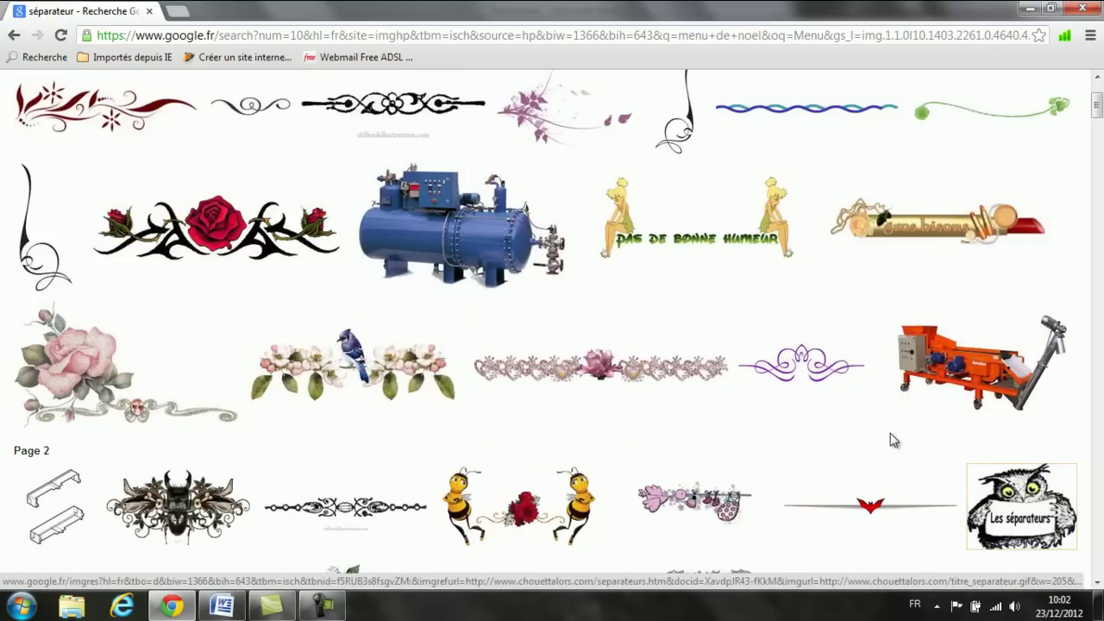
{"action": "scroll", "coordinate": [894, 440], "scroll_direction": "down", "scroll_amount": 2}
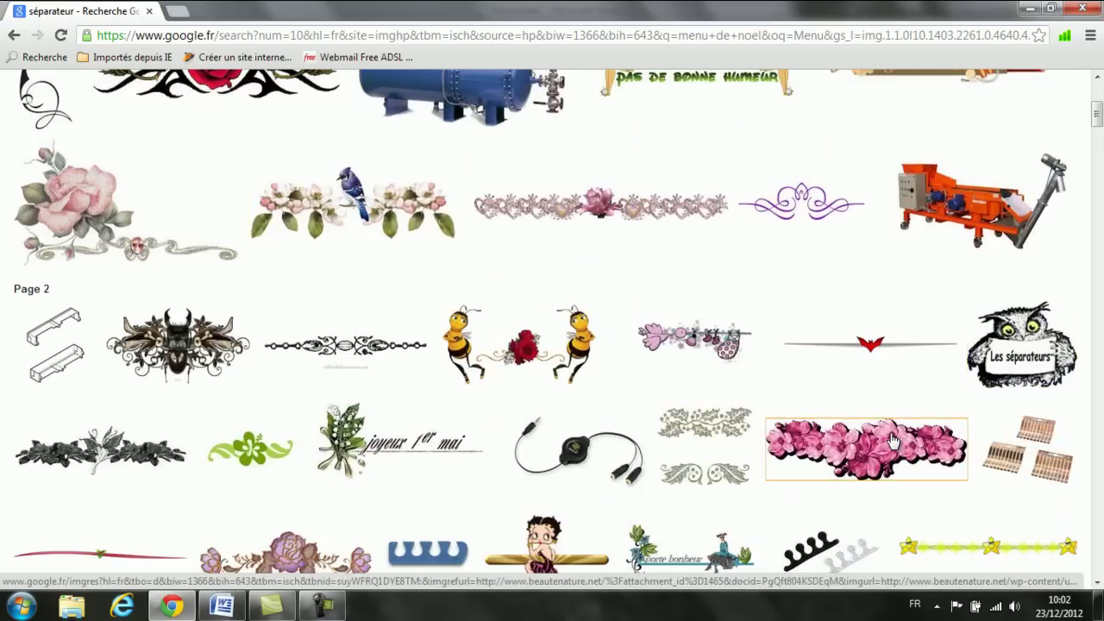
{"action": "scroll", "coordinate": [891, 436], "scroll_direction": "down", "scroll_amount": 1}
{"action": "scroll", "coordinate": [604, 285], "scroll_direction": "up", "scroll_amount": 5}
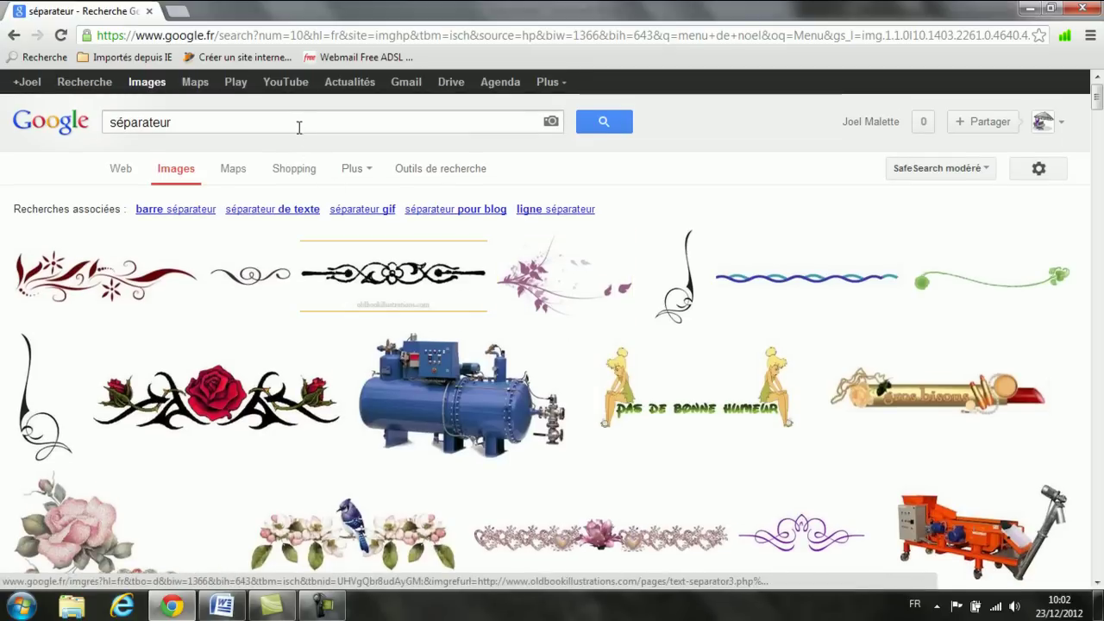
{"action": "left_click", "coordinate": [298, 127]}
{"action": "type", "text": "noel"}
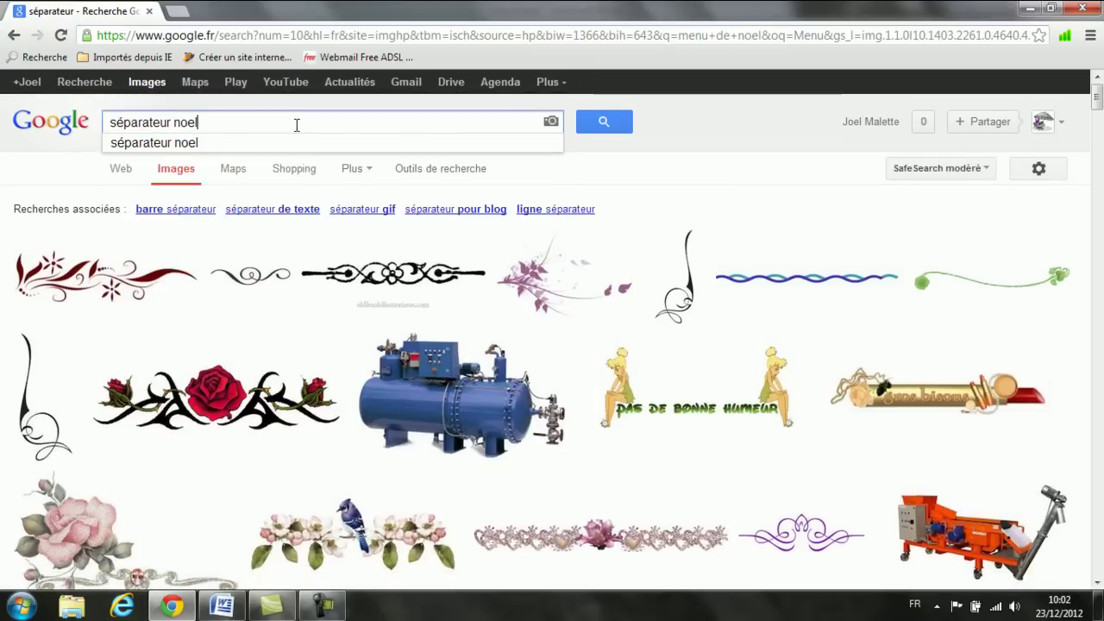
{"action": "key", "text": "Return"}
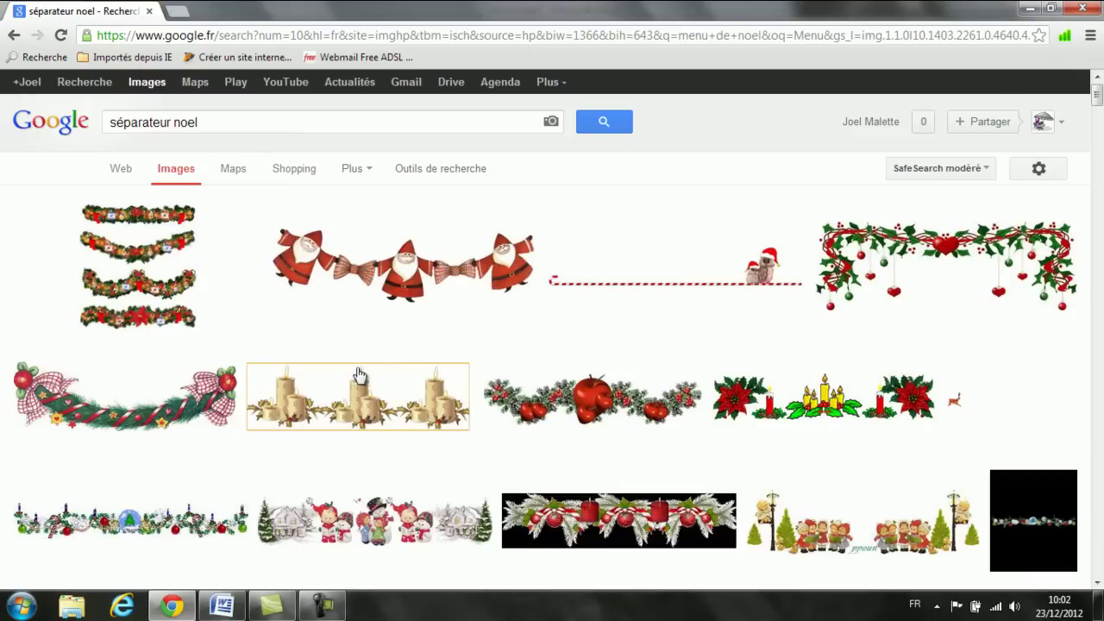
Open the red-ribbon garland image at full size and copy it.
{"action": "mouse_move", "coordinate": [388, 394]}
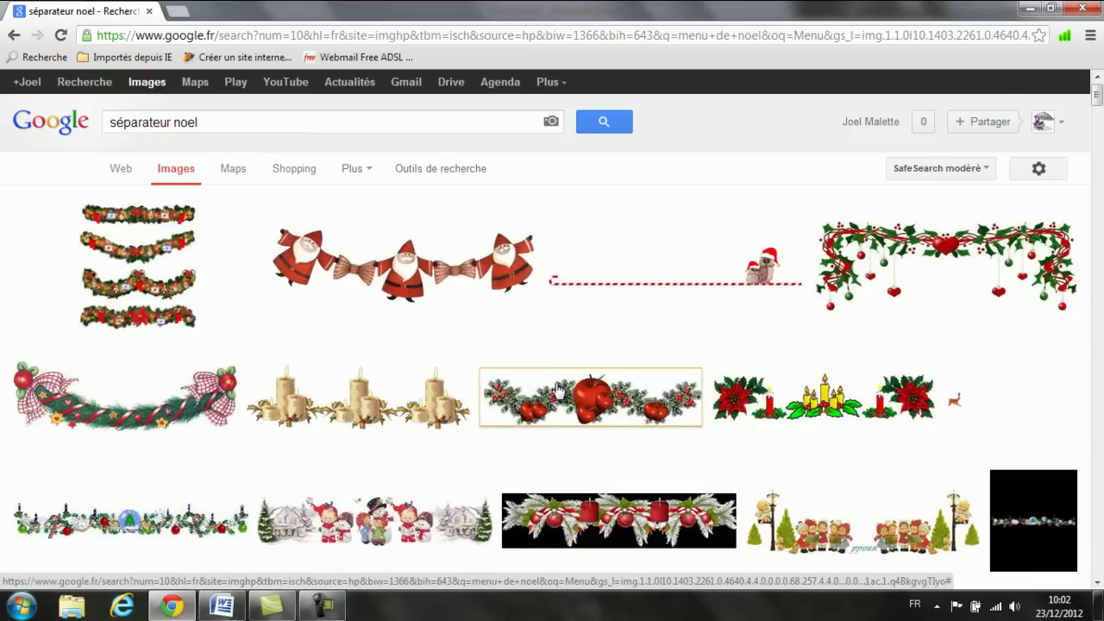
{"action": "scroll", "coordinate": [195, 469], "scroll_direction": "down", "scroll_amount": 1}
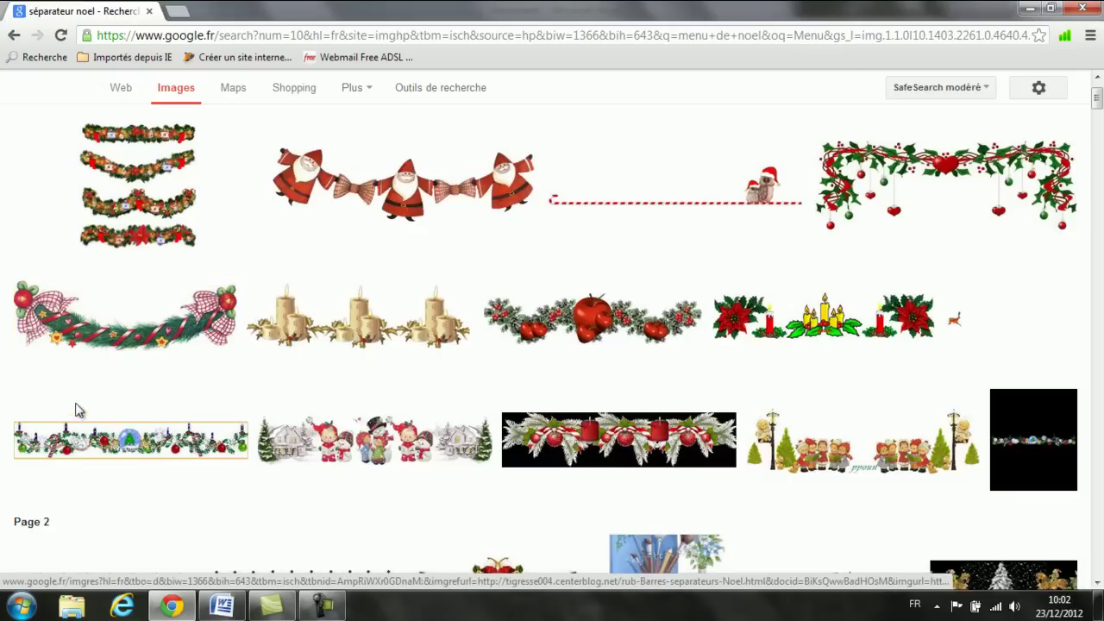
{"action": "mouse_move", "coordinate": [94, 334]}
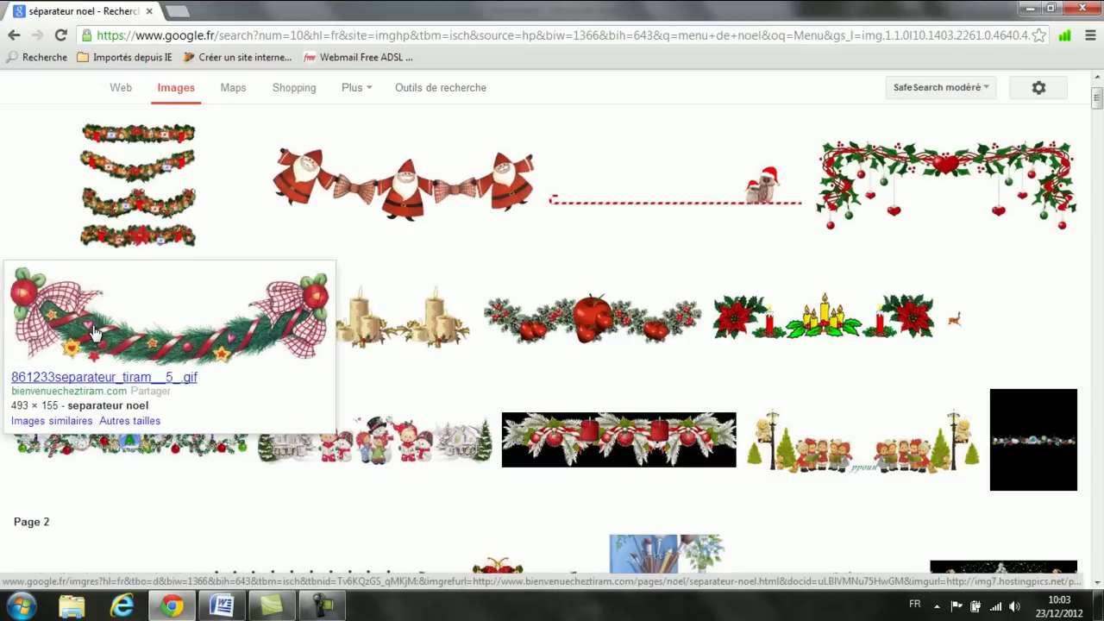
{"action": "left_click", "coordinate": [215, 339]}
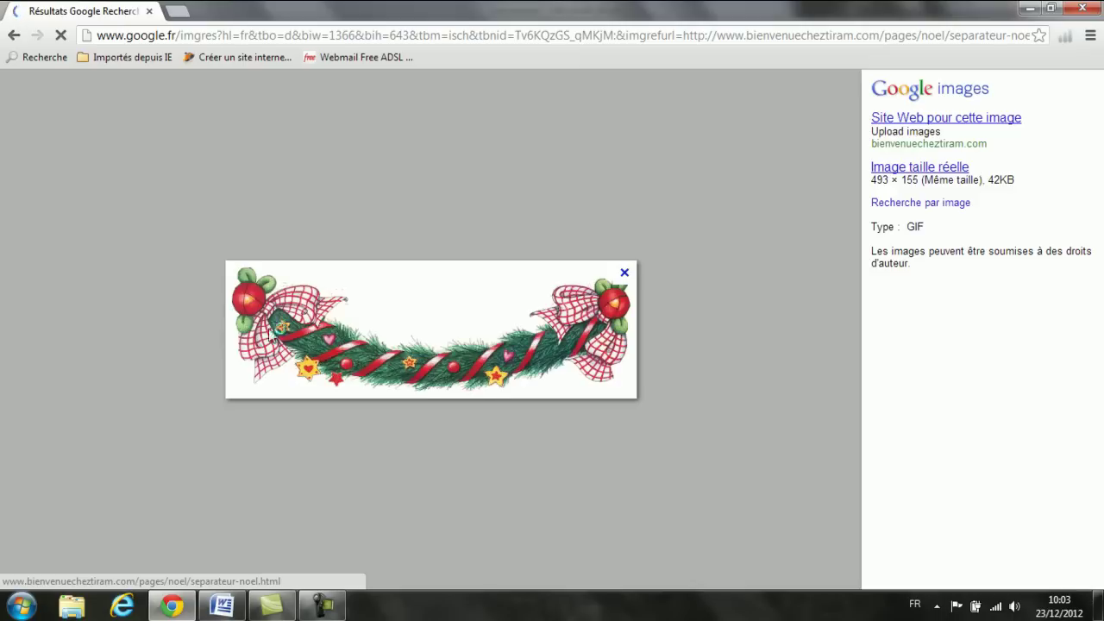
{"action": "left_click", "coordinate": [934, 171]}
{"action": "right_click", "coordinate": [176, 175]}
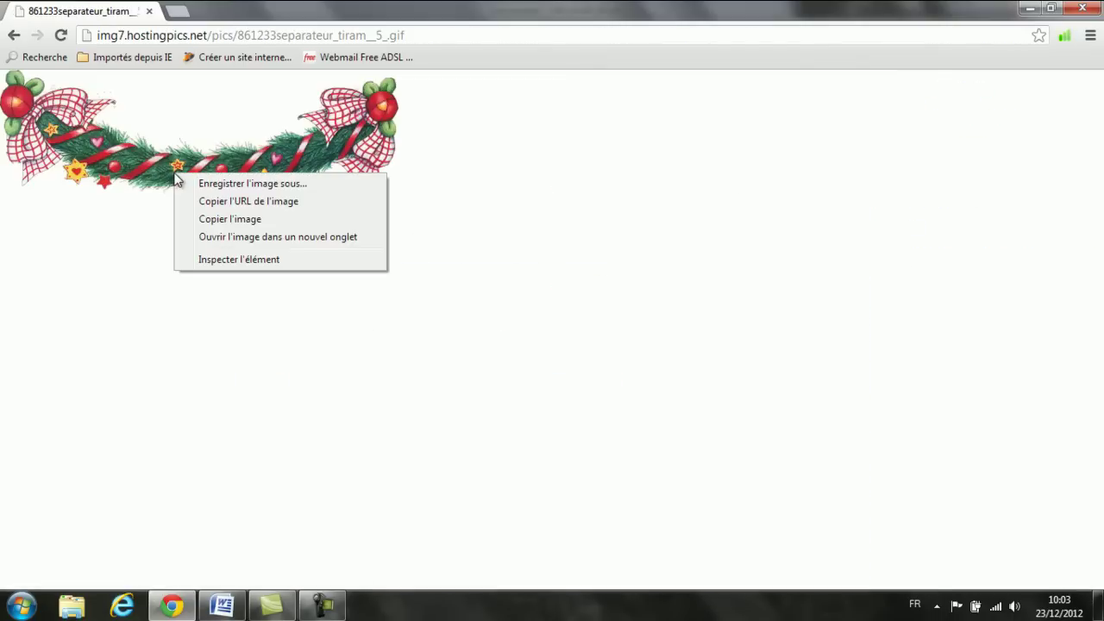
{"action": "left_click", "coordinate": [230, 220]}
Paste the ribbon garland under MENU DE NOËL and enlarge the title to 26 pt.
{"action": "left_click", "coordinate": [229, 608]}
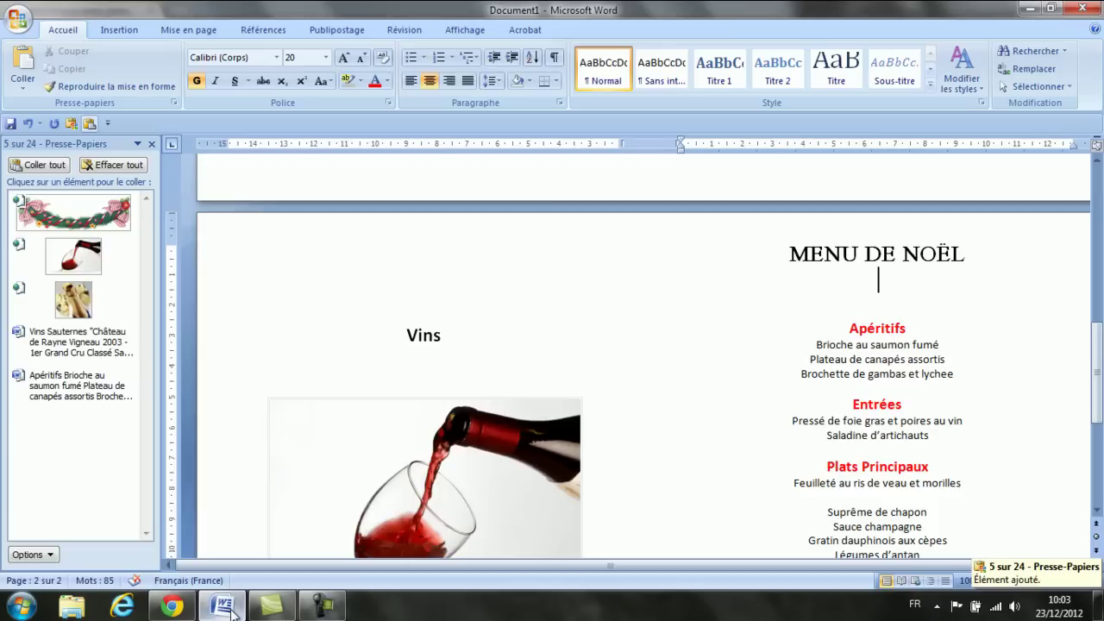
{"action": "left_click", "coordinate": [78, 226]}
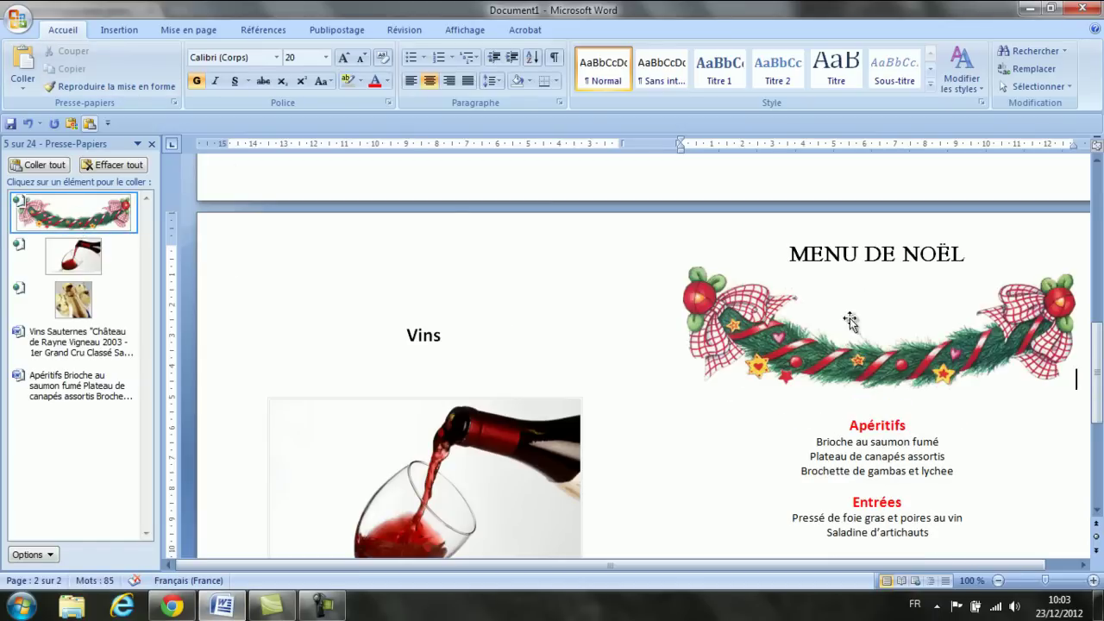
{"action": "left_click_drag", "start_coordinate": [965, 253], "coordinate": [792, 254]}
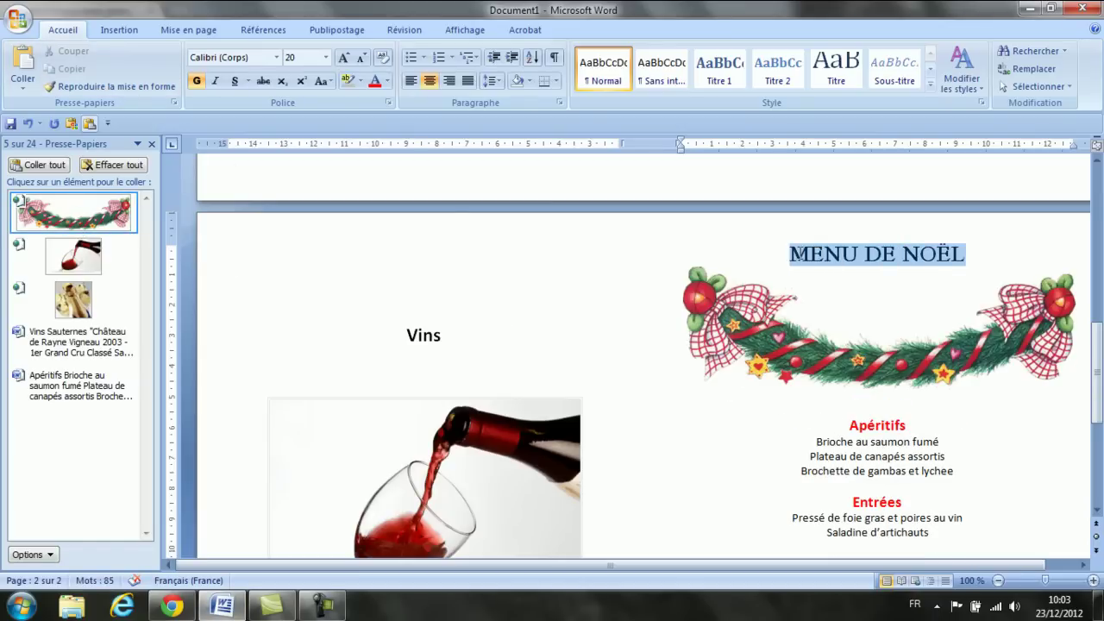
{"action": "left_click", "coordinate": [344, 57]}
{"action": "left_click", "coordinate": [344, 57]}
{"action": "left_click", "coordinate": [344, 57]}
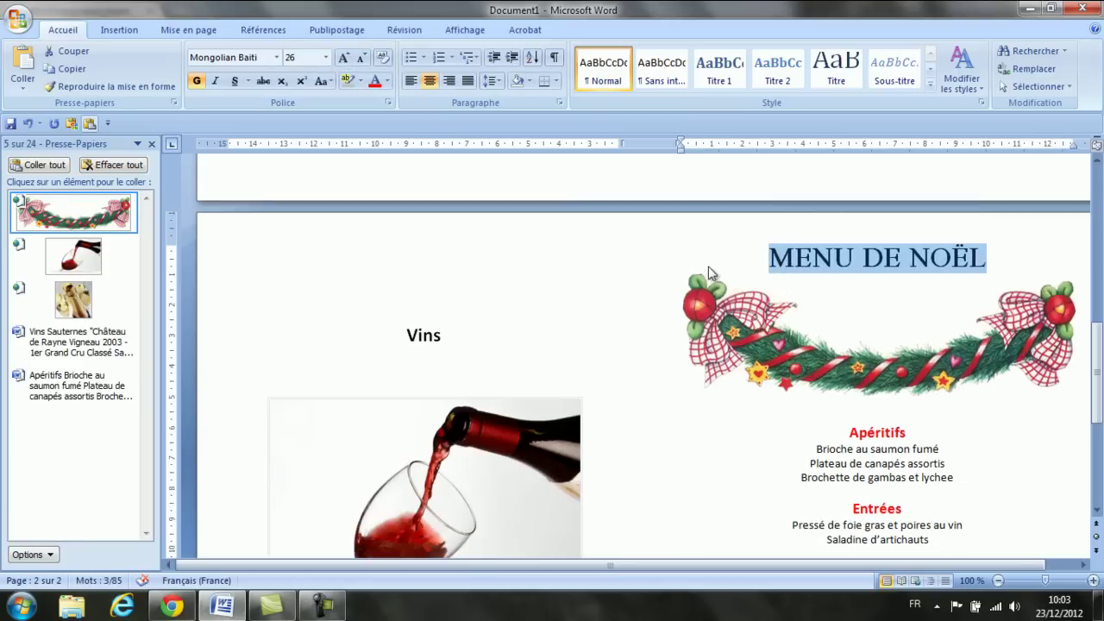
Add an empty line after the Apéritifs items, before Entrées.
{"action": "left_click", "coordinate": [809, 296]}
{"action": "left_click", "coordinate": [1017, 478]}
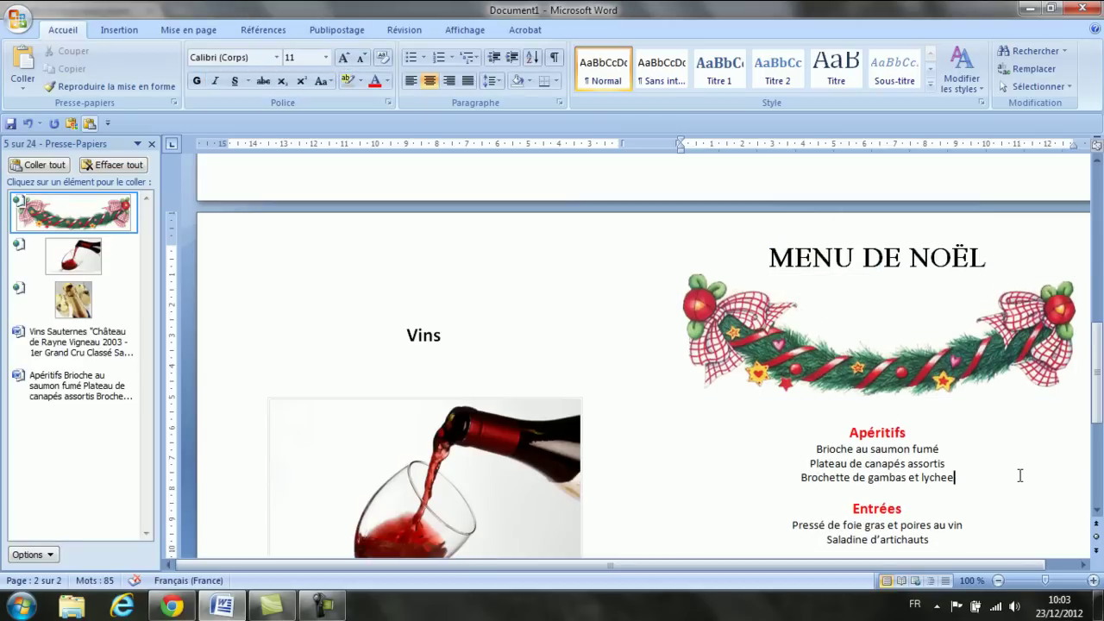
{"action": "scroll", "coordinate": [1018, 475], "scroll_direction": "down", "scroll_amount": 3}
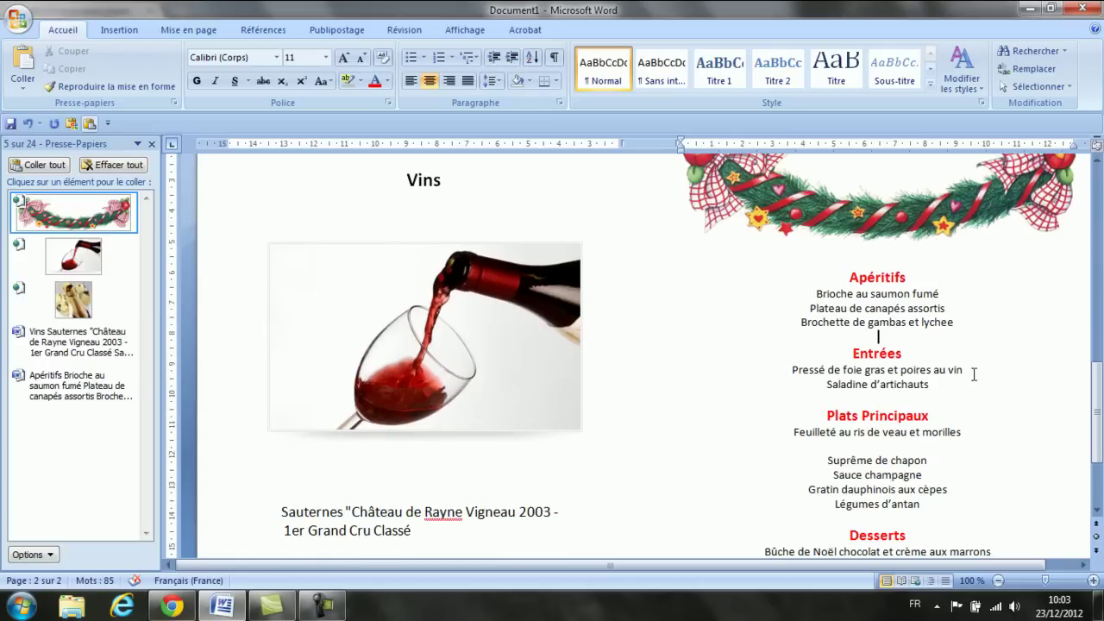
{"action": "key", "text": "Return"}
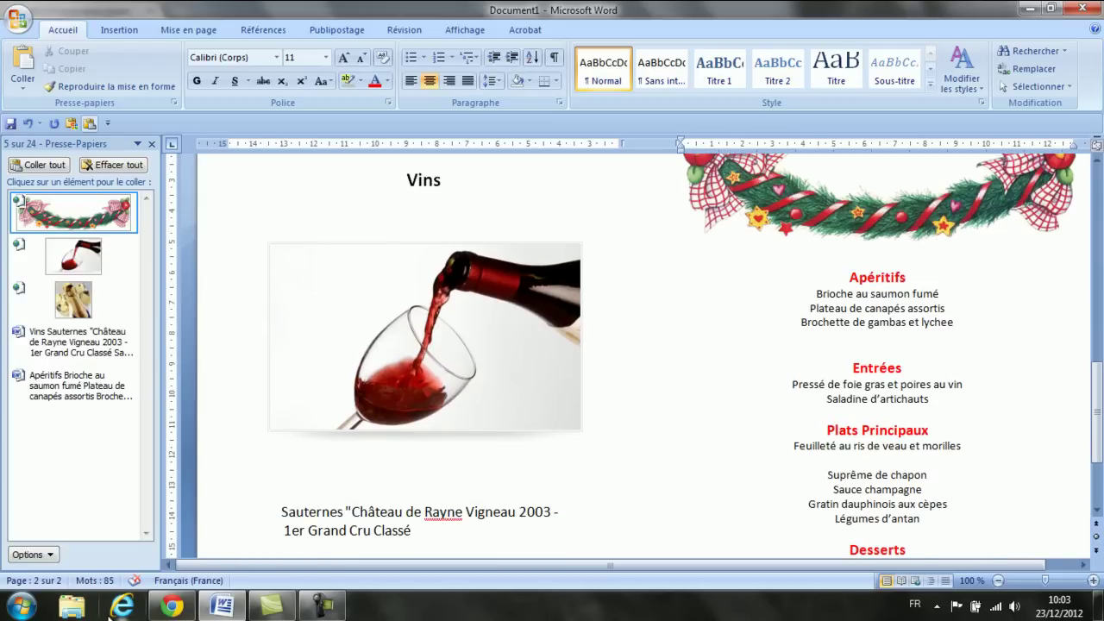
Return to the 'séparateur noel' image results and scroll down to the poinsettia garland.
{"action": "left_click", "coordinate": [184, 608]}
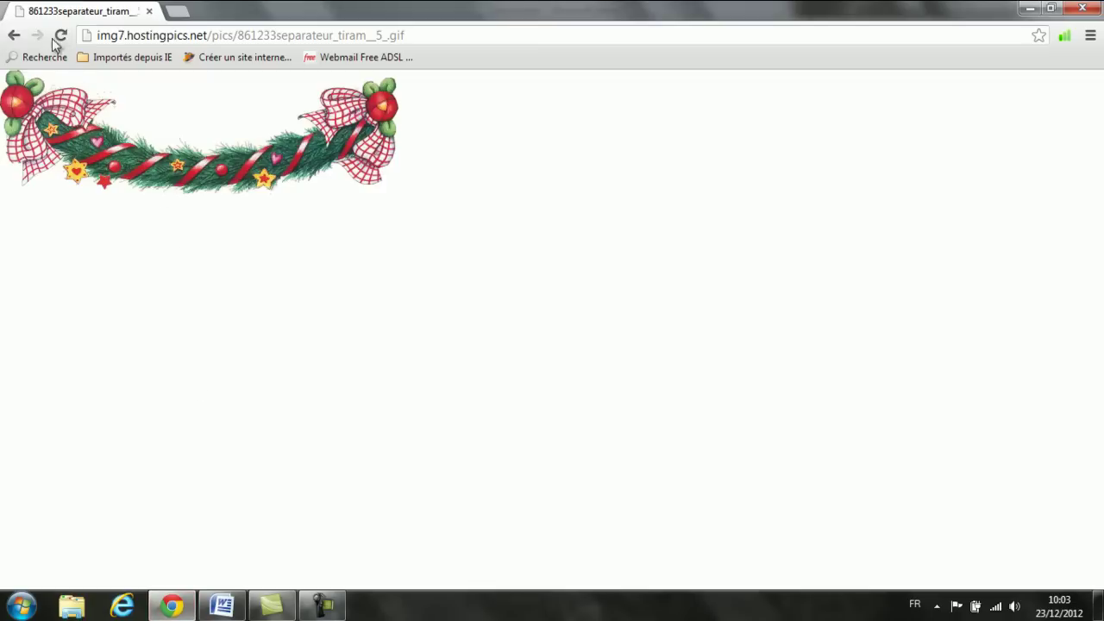
{"action": "left_click", "coordinate": [9, 37]}
{"action": "left_click", "coordinate": [7, 37]}
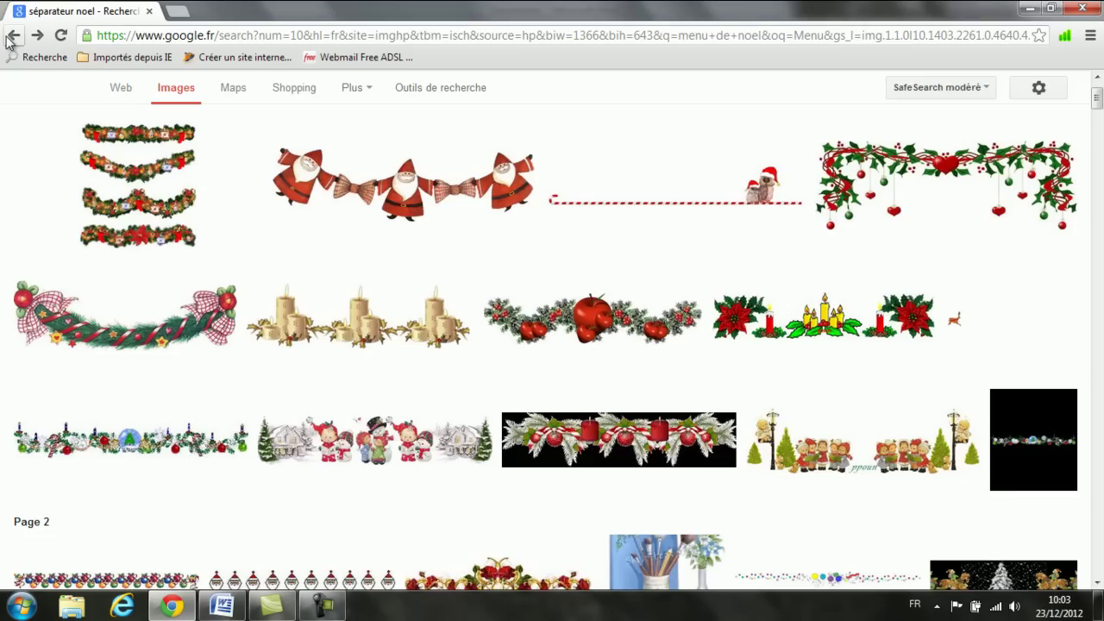
{"action": "mouse_move", "coordinate": [586, 343]}
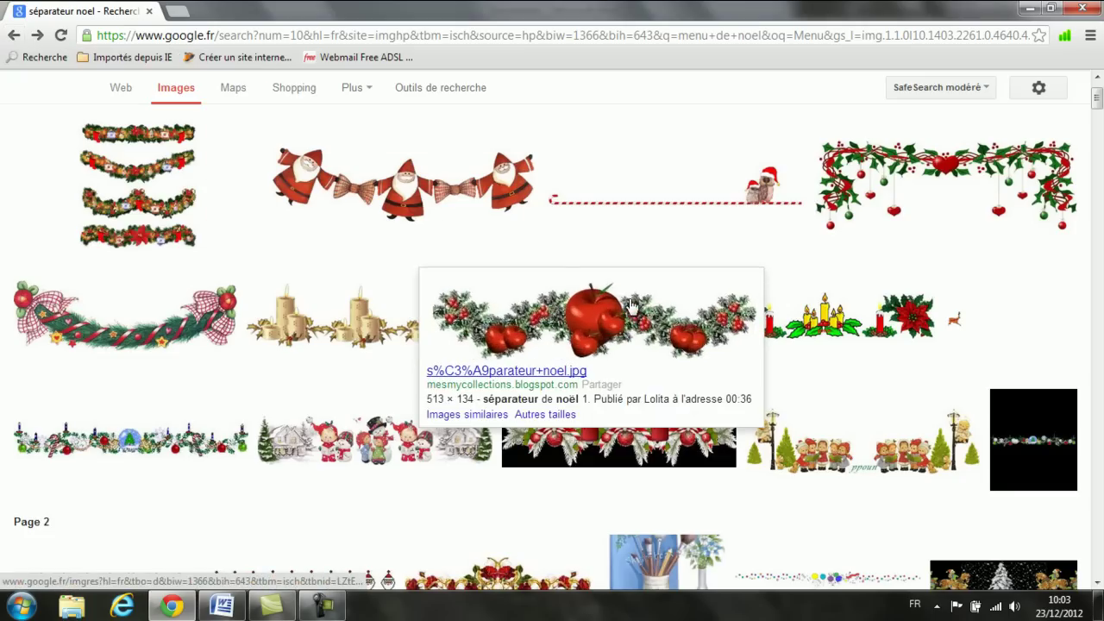
{"action": "scroll", "coordinate": [706, 342], "scroll_direction": "down", "scroll_amount": 1}
{"action": "scroll", "coordinate": [706, 342], "scroll_direction": "down", "scroll_amount": 3}
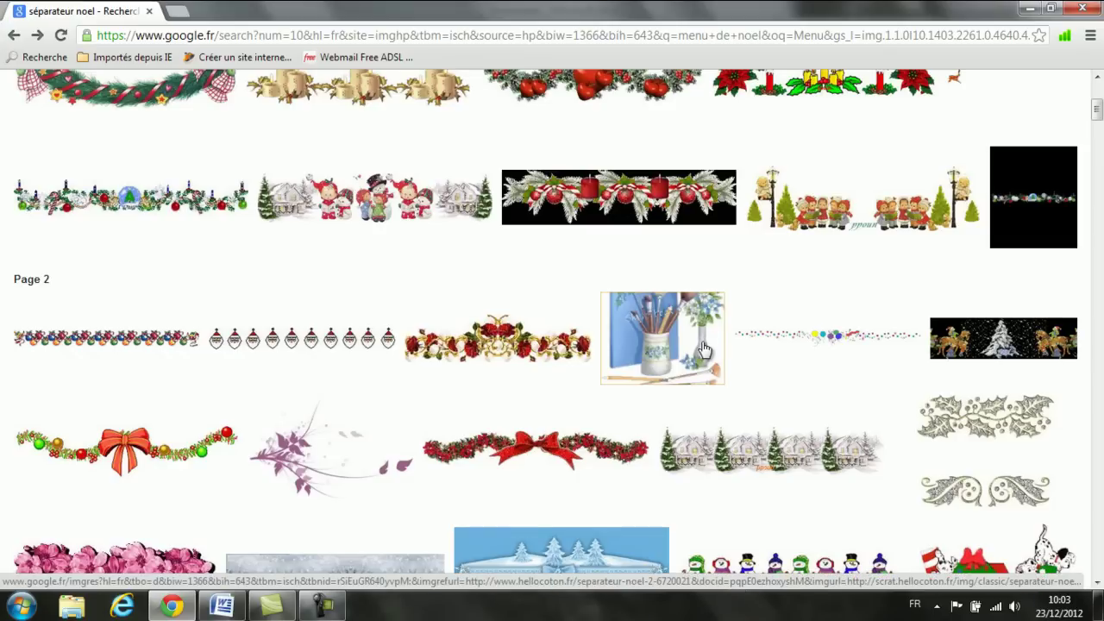
{"action": "scroll", "coordinate": [691, 350], "scroll_direction": "down", "scroll_amount": 2}
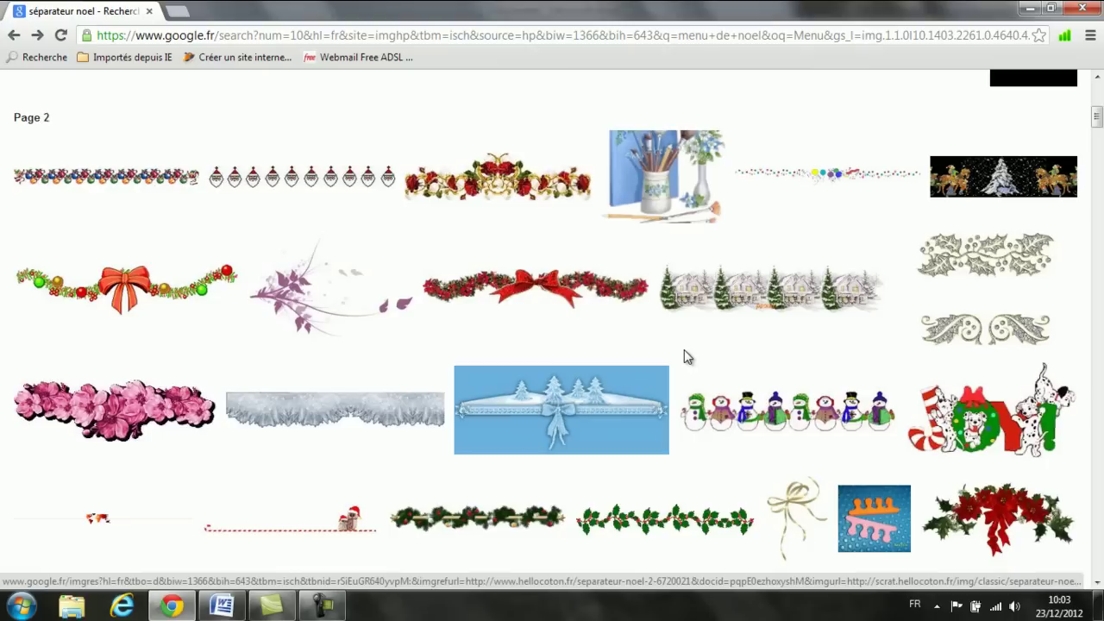
{"action": "scroll", "coordinate": [647, 394], "scroll_direction": "down", "scroll_amount": 2}
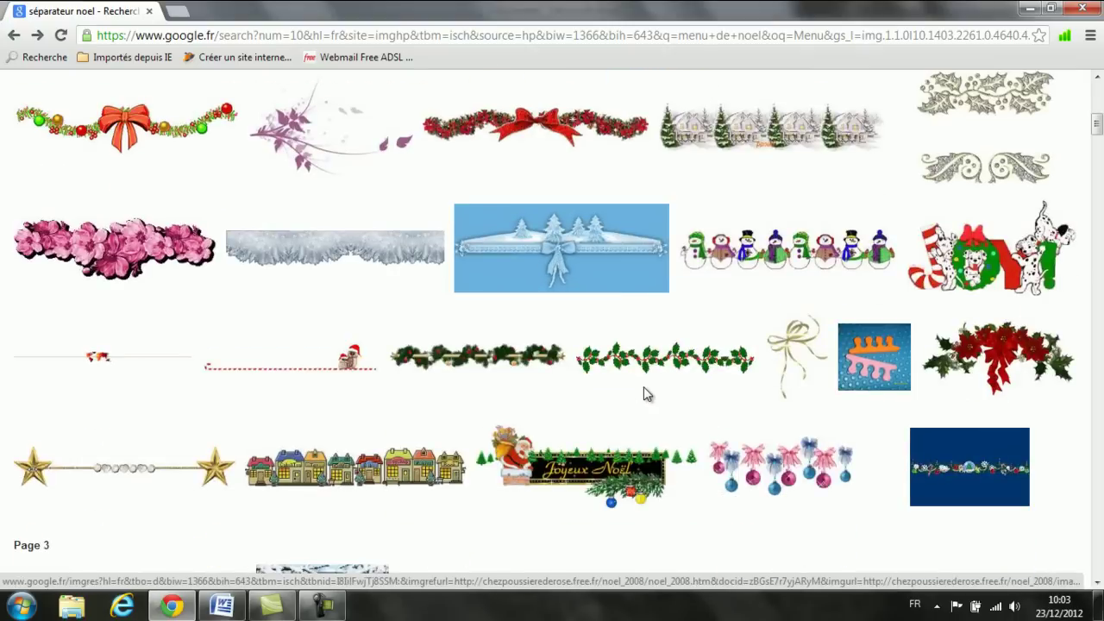
{"action": "scroll", "coordinate": [619, 395], "scroll_direction": "down", "scroll_amount": 1}
{"action": "scroll", "coordinate": [618, 395], "scroll_direction": "down", "scroll_amount": 1}
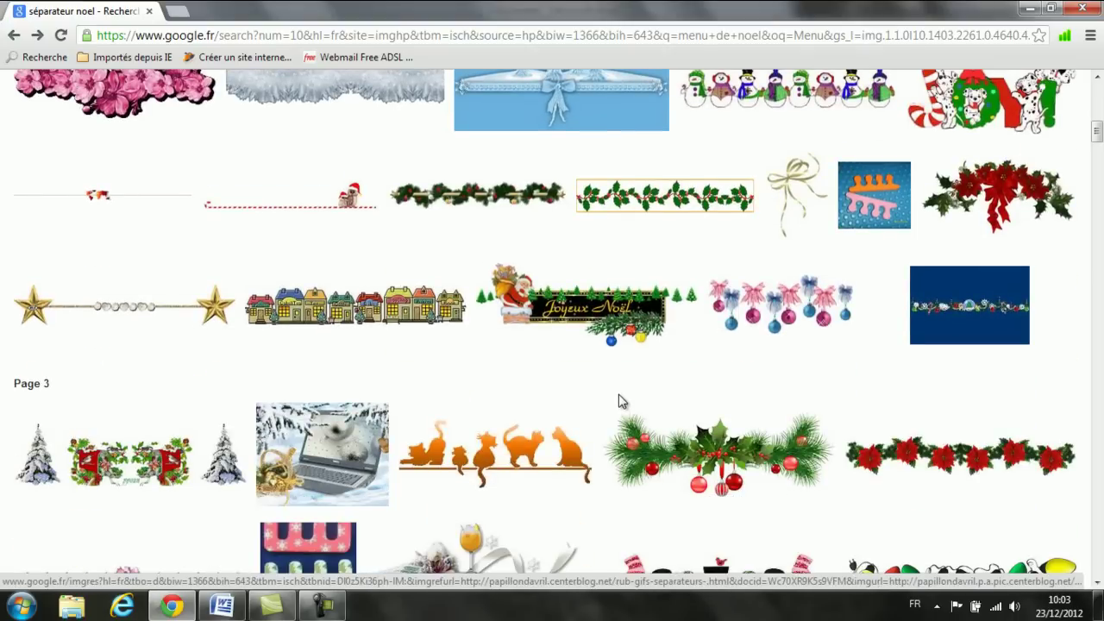
{"action": "scroll", "coordinate": [595, 394], "scroll_direction": "down", "scroll_amount": 2}
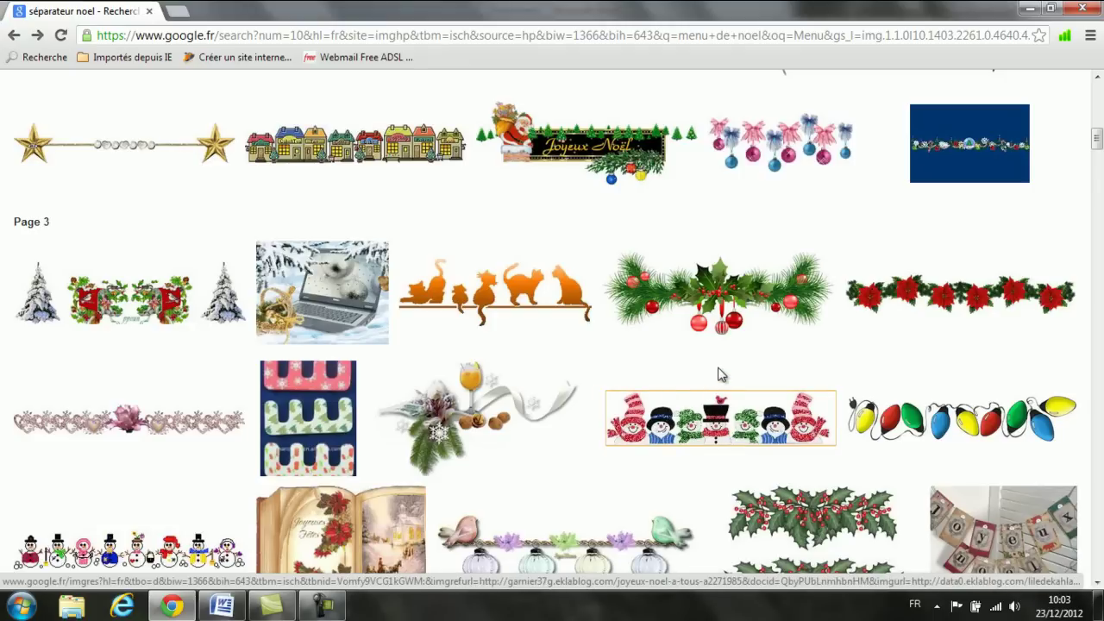
Open the poinsettia garland 4w1lx5gb.gif (496 × 91) at full size and copy it.
{"action": "left_click", "coordinate": [930, 304]}
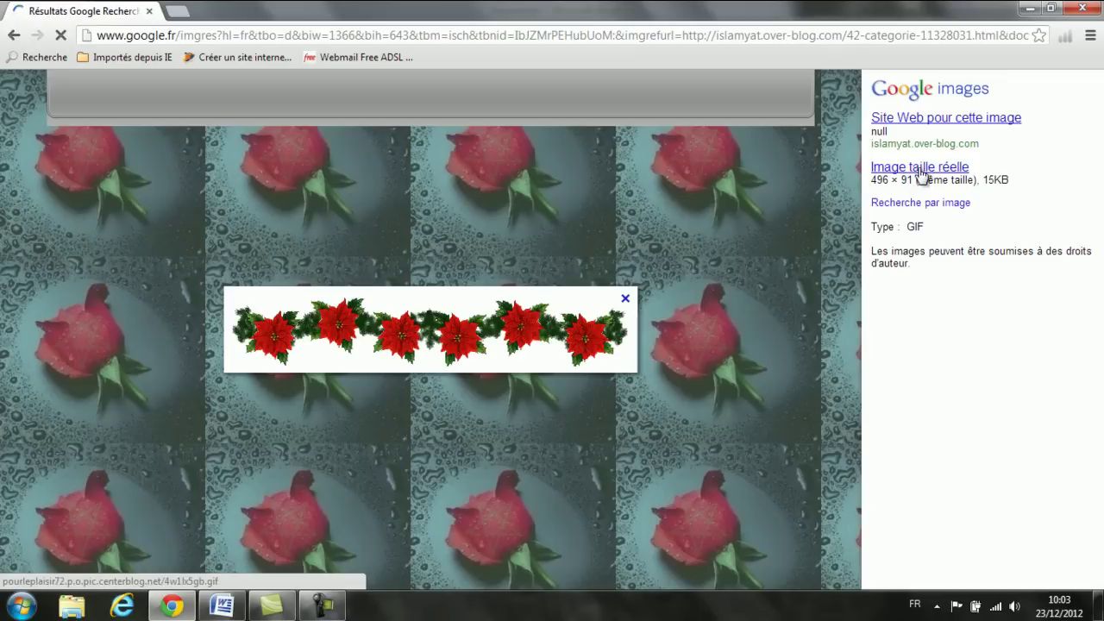
{"action": "left_click", "coordinate": [920, 170]}
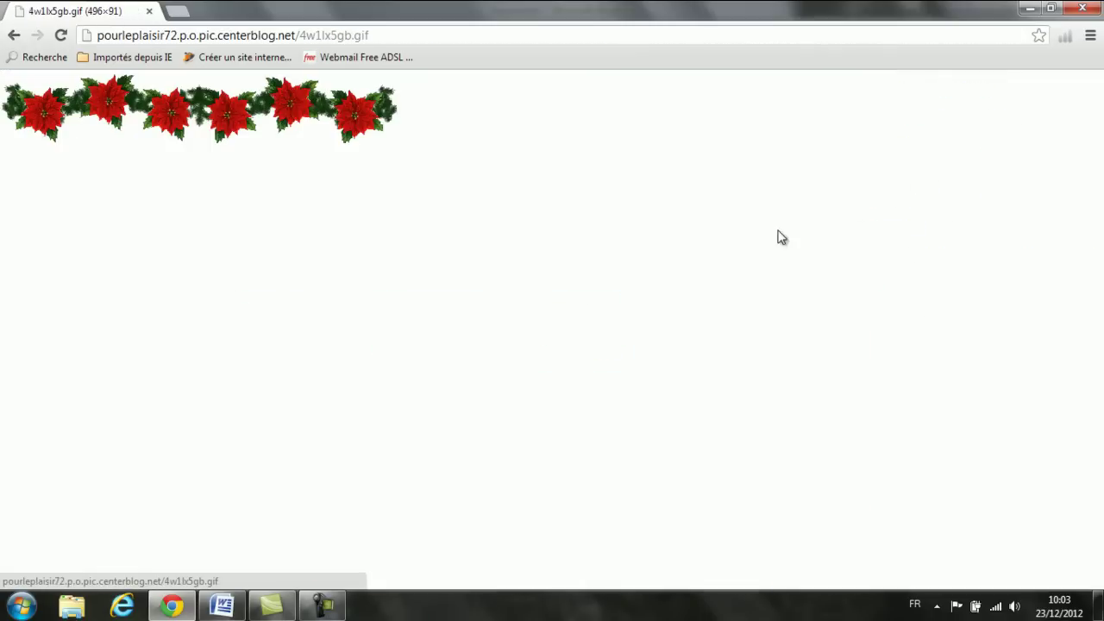
{"action": "right_click", "coordinate": [255, 118]}
{"action": "left_click", "coordinate": [303, 164]}
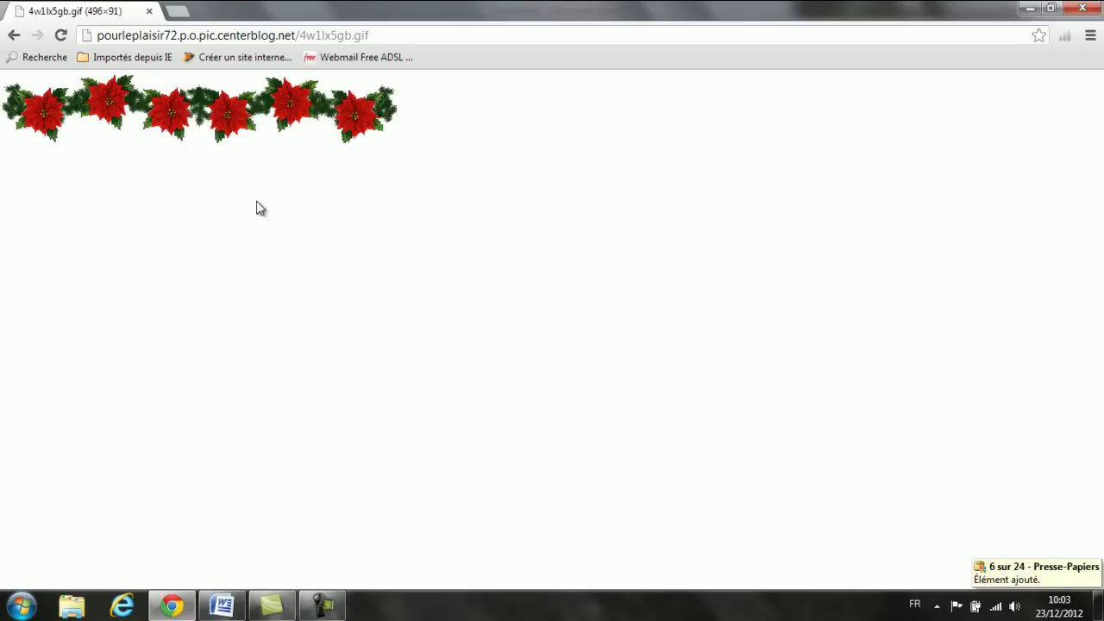
Insert the poinsettia garland above Entrées, shrink it to about half width, and add a blank line.
{"action": "left_click", "coordinate": [225, 610]}
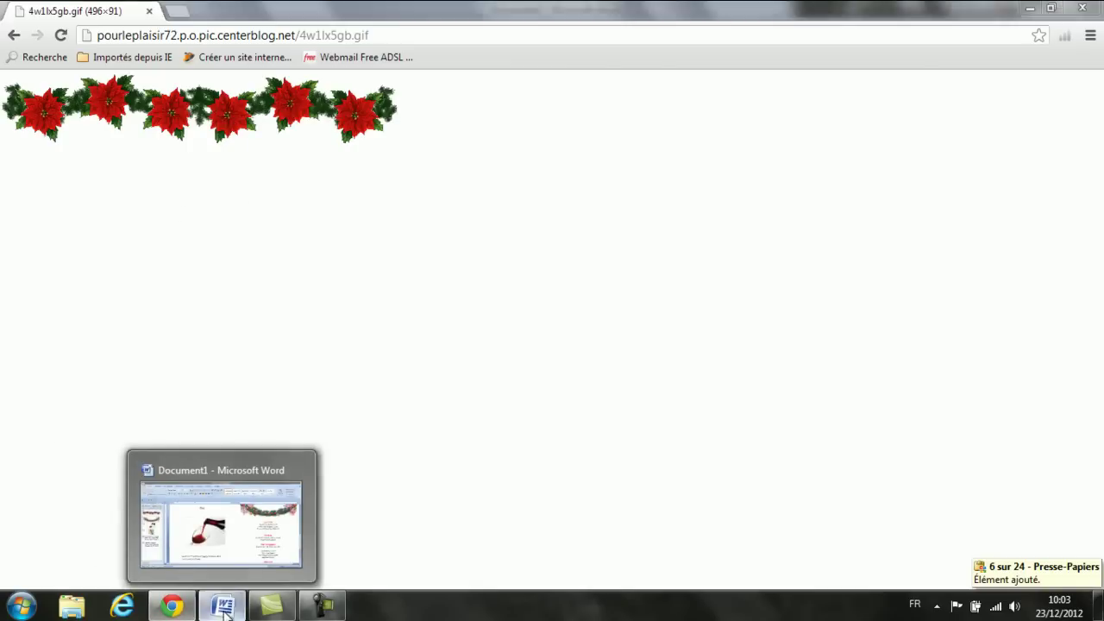
{"action": "left_click", "coordinate": [73, 212]}
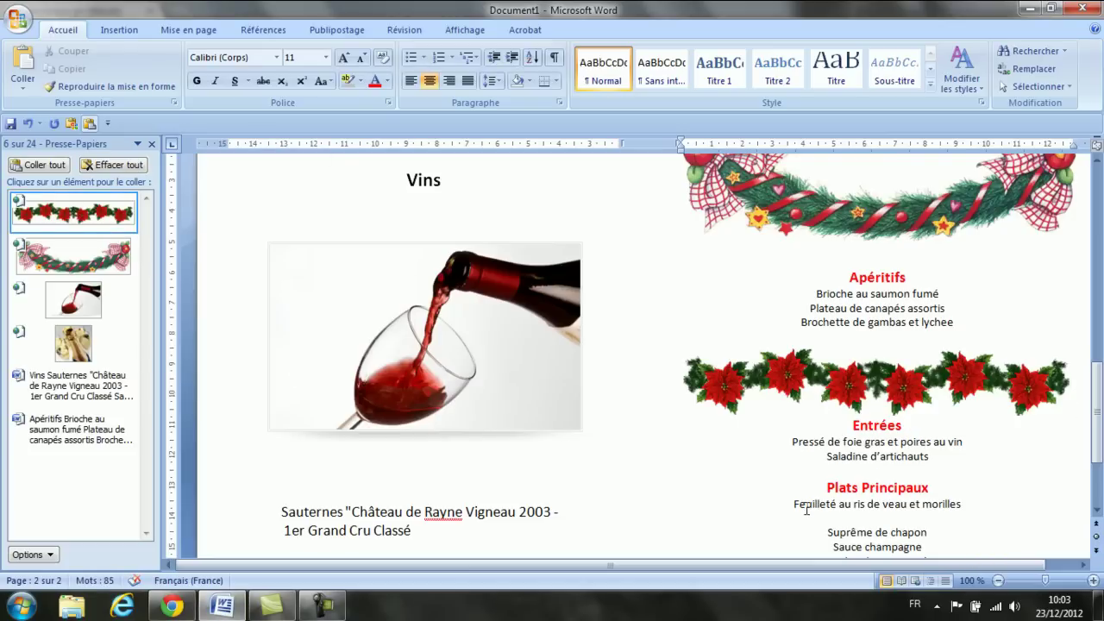
{"action": "left_click", "coordinate": [824, 384]}
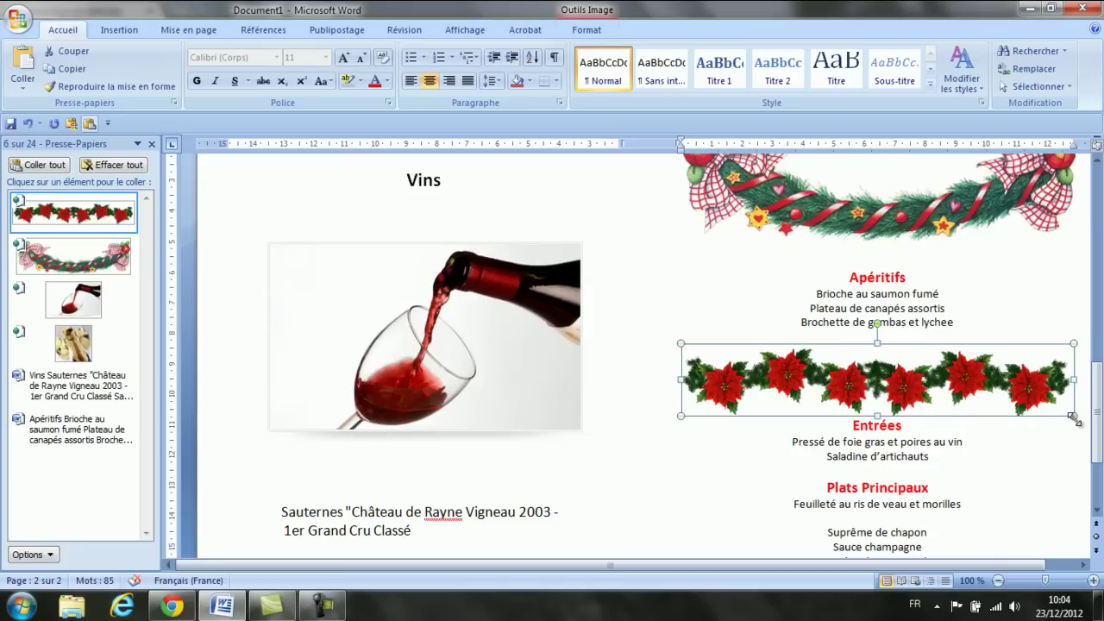
{"action": "left_click_drag", "start_coordinate": [1074, 419], "coordinate": [880, 382]}
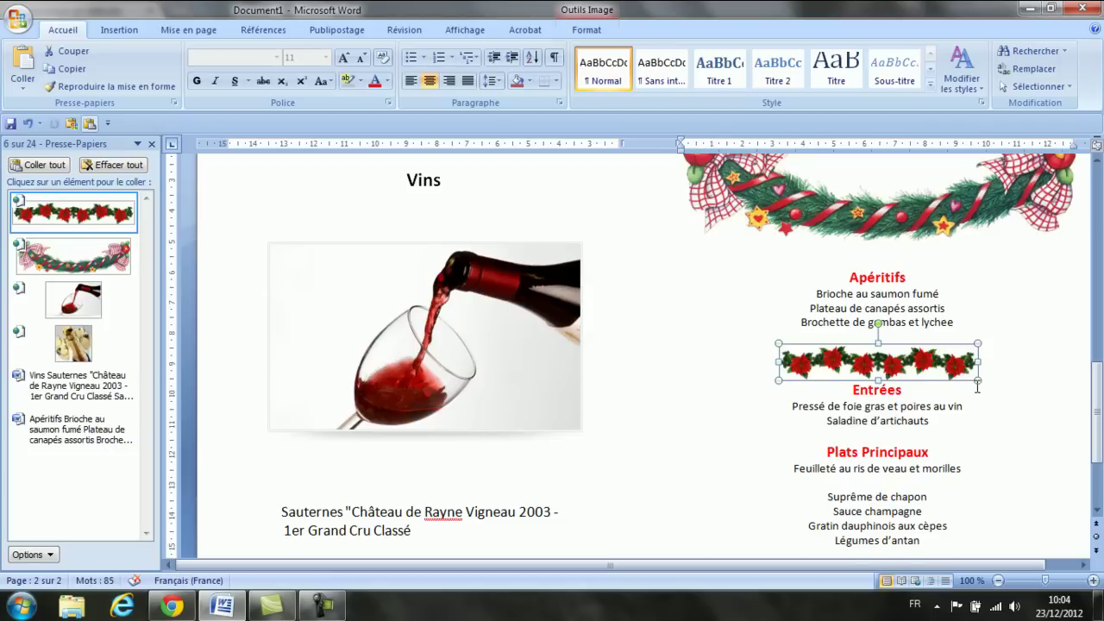
{"action": "left_click", "coordinate": [854, 390]}
{"action": "key", "text": "Return"}
Duplicate the poinsettia garland above Plats Principaux, with blank lines around it.
{"action": "left_click", "coordinate": [856, 456]}
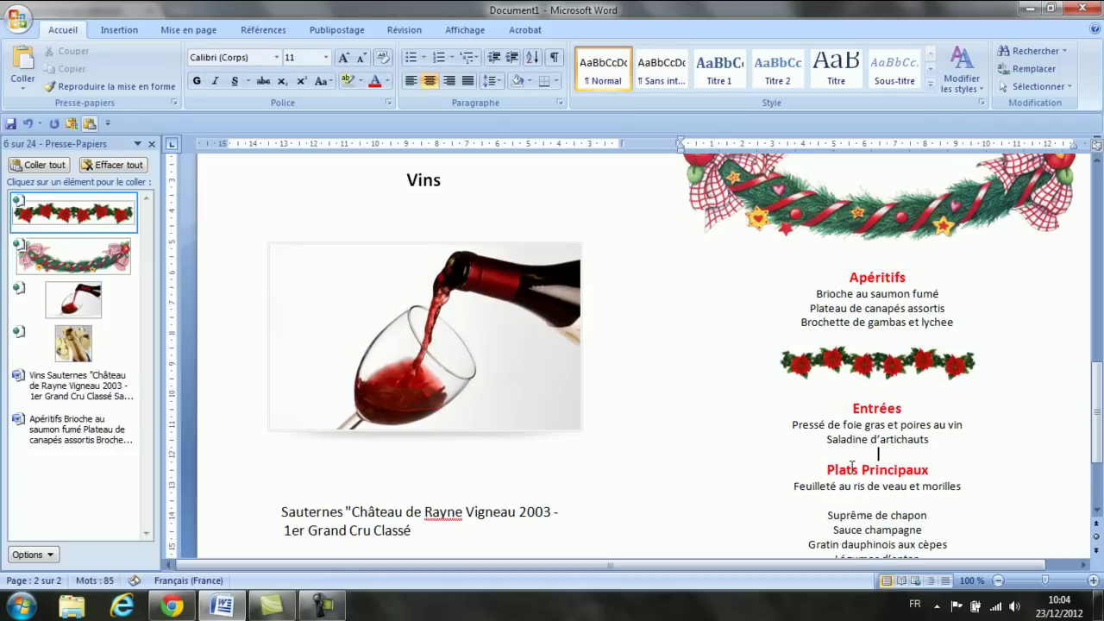
{"action": "key", "text": "Return"}
{"action": "scroll", "coordinate": [859, 345], "scroll_direction": "down", "scroll_amount": 3}
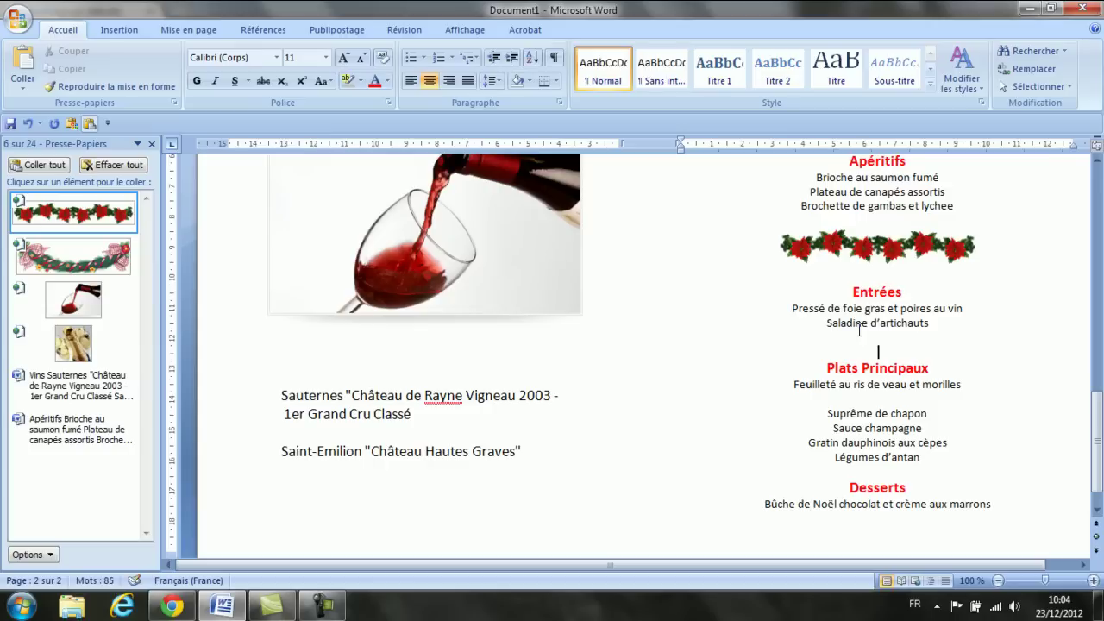
{"action": "left_click", "coordinate": [853, 248]}
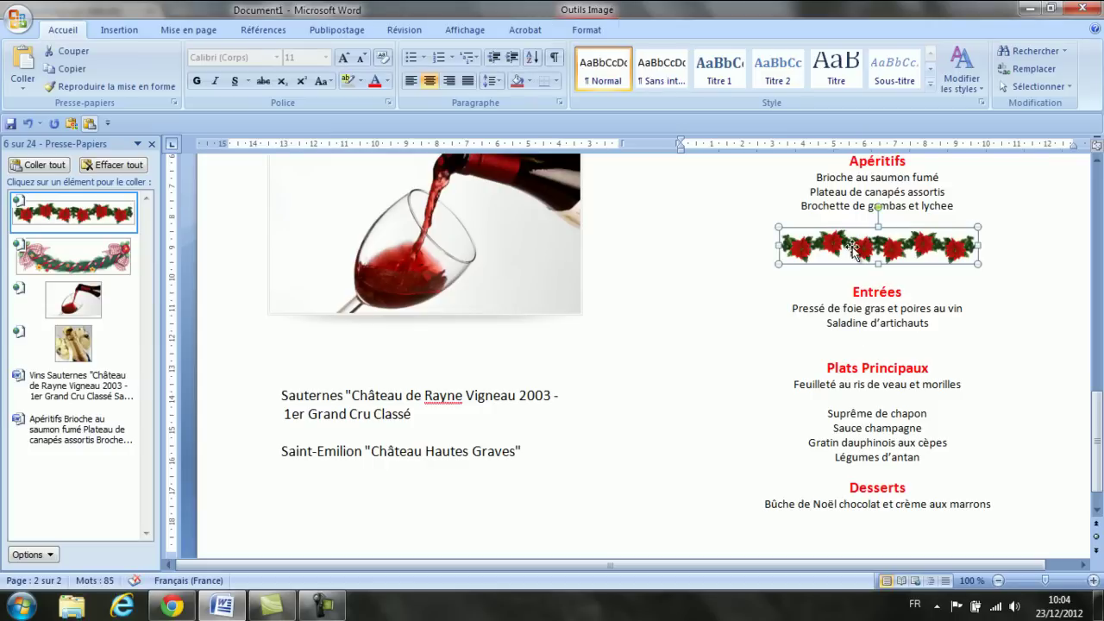
{"action": "left_click", "coordinate": [69, 68]}
{"action": "left_click", "coordinate": [902, 346]}
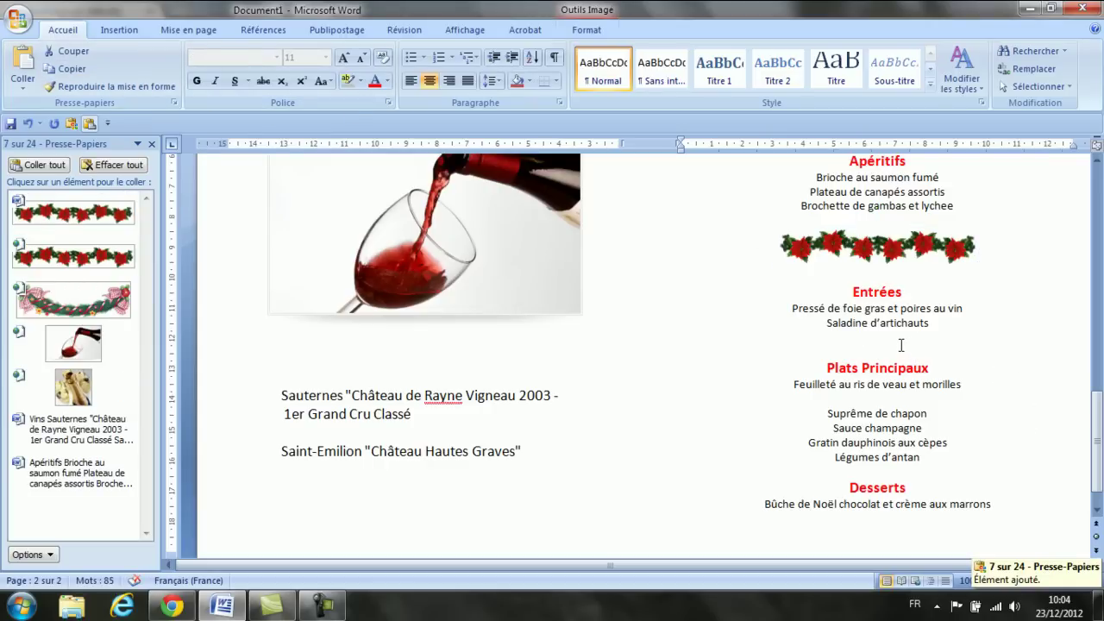
{"action": "left_click", "coordinate": [26, 59]}
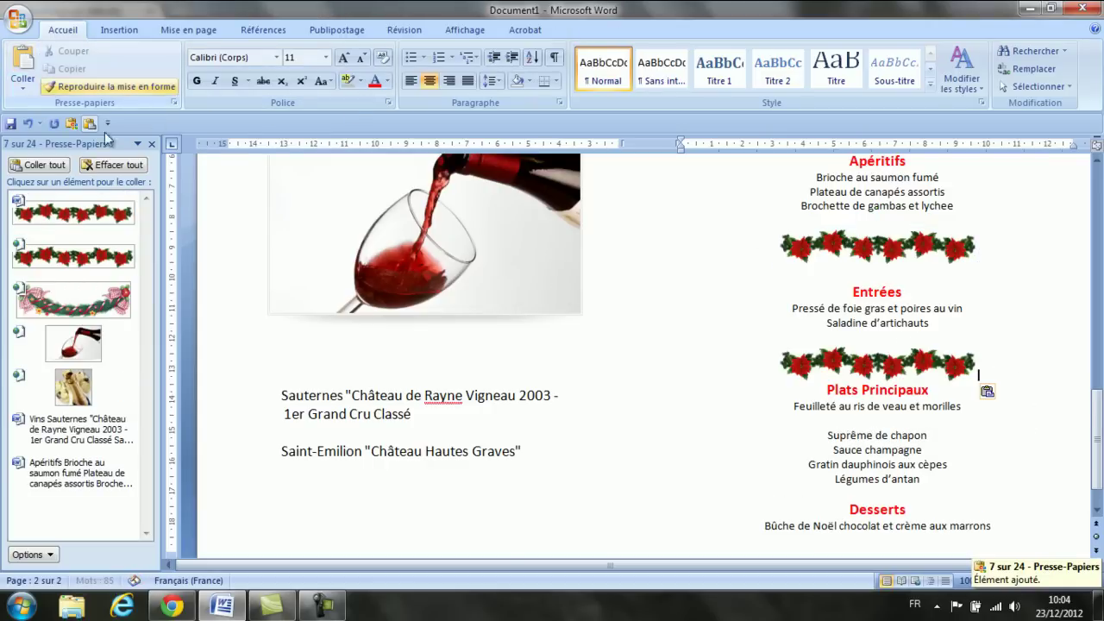
{"action": "left_click", "coordinate": [825, 392]}
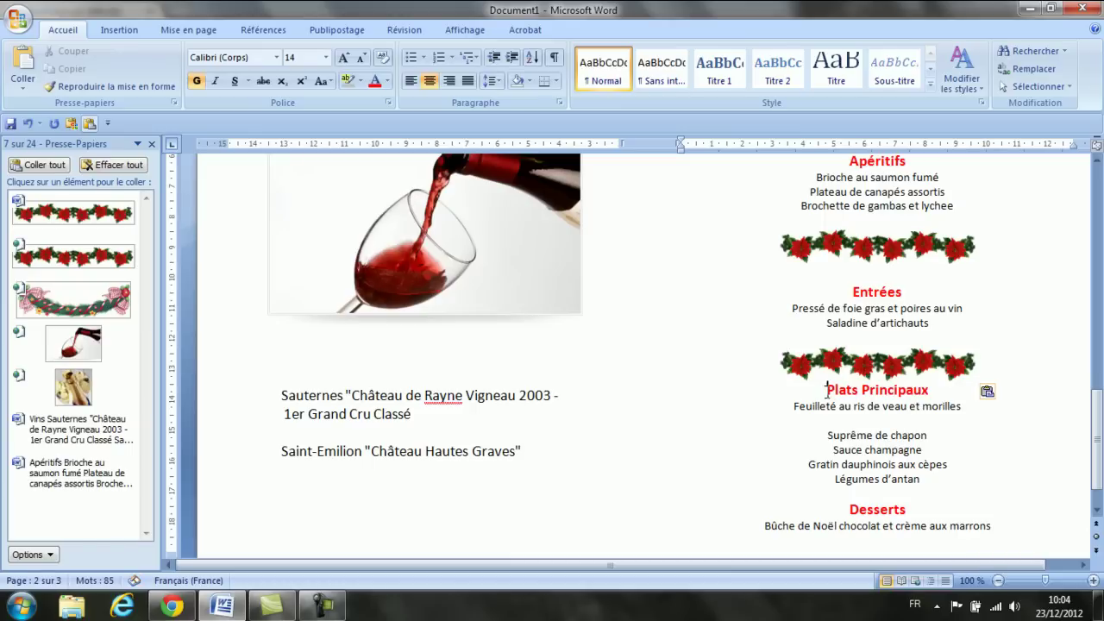
{"action": "key", "text": "Return"}
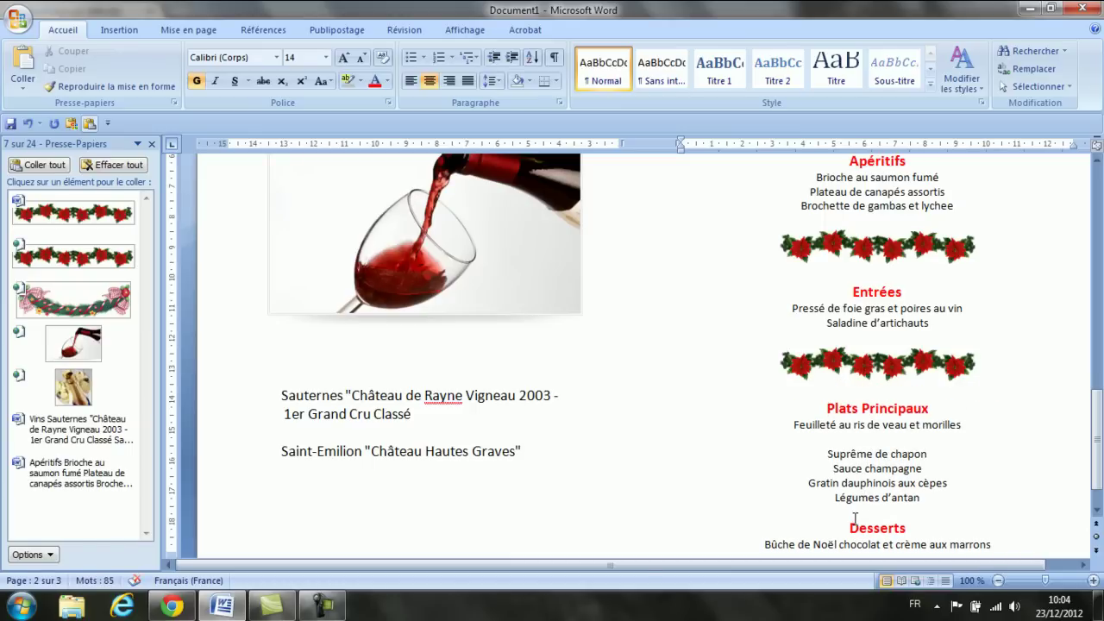
{"action": "left_click", "coordinate": [852, 526]}
{"action": "key", "text": "Return"}
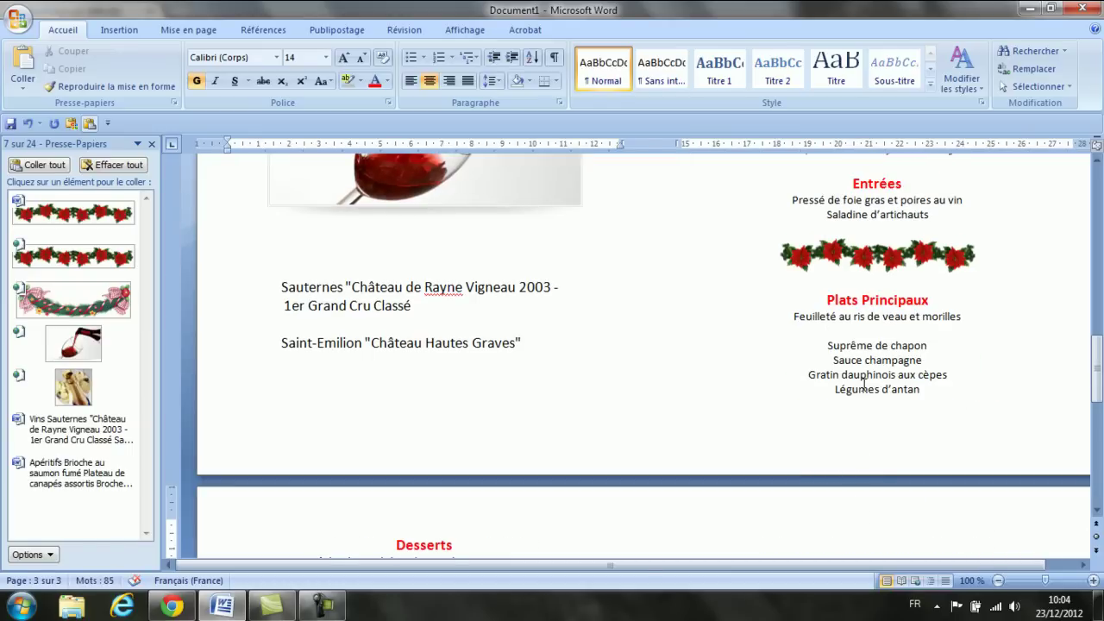
{"action": "key", "text": "BackSpace"}
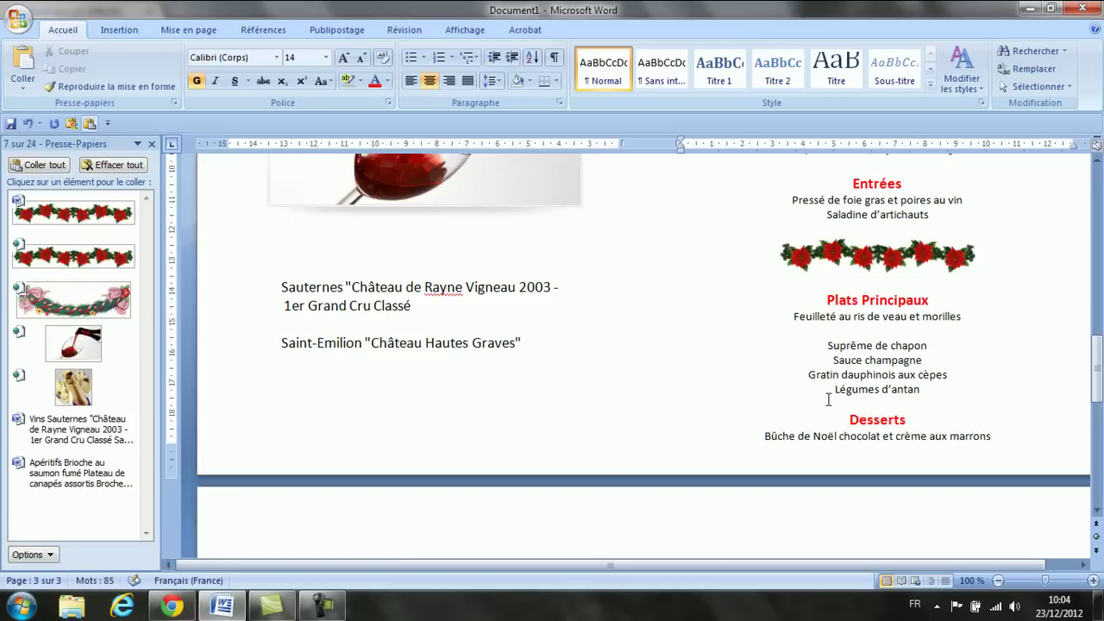
Shrink the ribbon garland under MENU DE NOËL to a smaller size.
{"action": "scroll", "coordinate": [836, 389], "scroll_direction": "up", "scroll_amount": 3}
{"action": "scroll", "coordinate": [836, 389], "scroll_direction": "up", "scroll_amount": 3}
{"action": "scroll", "coordinate": [836, 389], "scroll_direction": "up", "scroll_amount": 1}
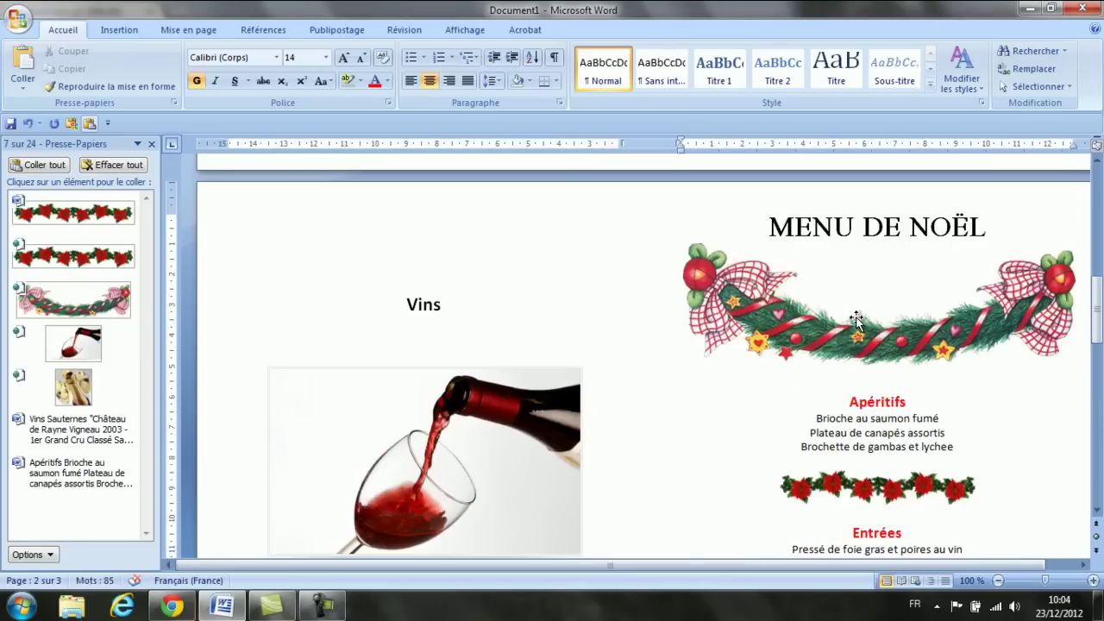
{"action": "left_click", "coordinate": [856, 321]}
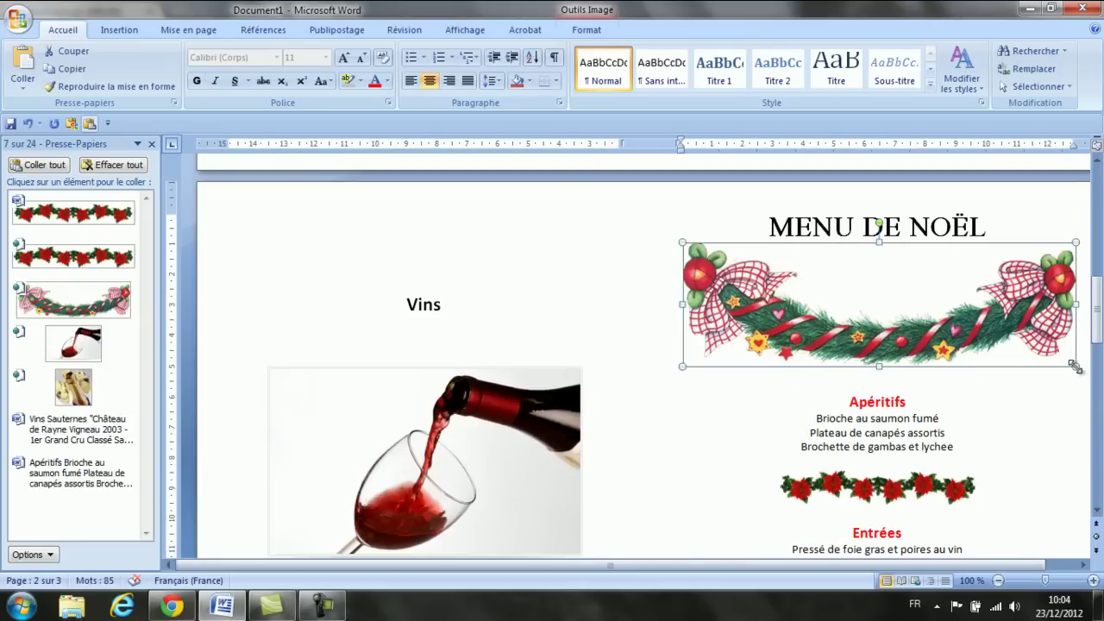
{"action": "left_click_drag", "start_coordinate": [1050, 355], "coordinate": [973, 308]}
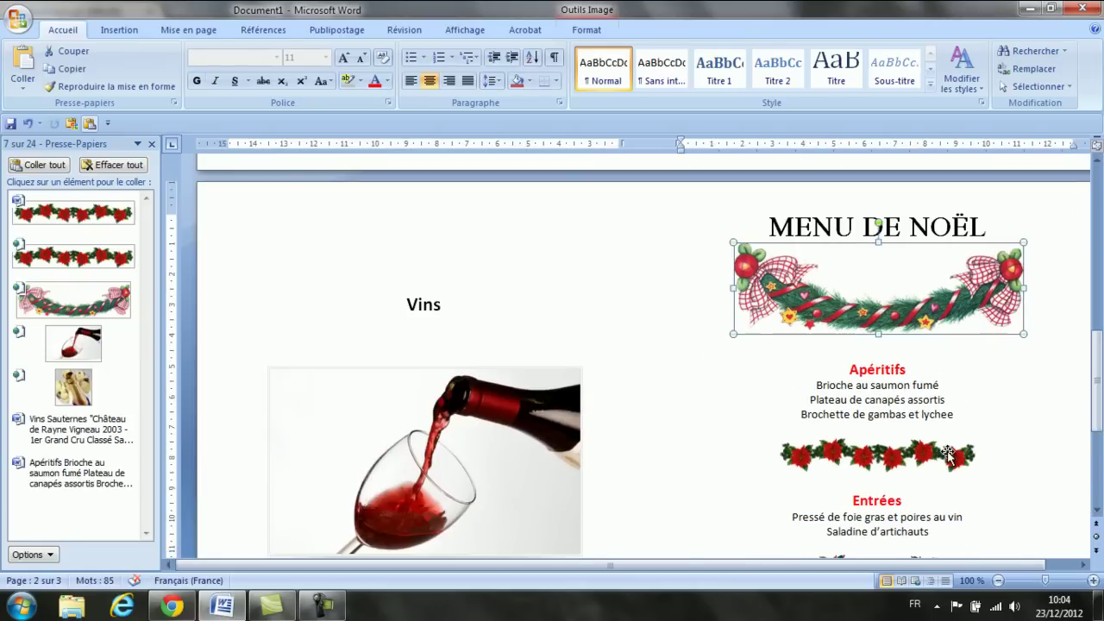
{"action": "scroll", "coordinate": [949, 452], "scroll_direction": "down", "scroll_amount": 2}
{"action": "scroll", "coordinate": [949, 452], "scroll_direction": "down", "scroll_amount": 3}
{"action": "scroll", "coordinate": [949, 452], "scroll_direction": "down", "scroll_amount": 2}
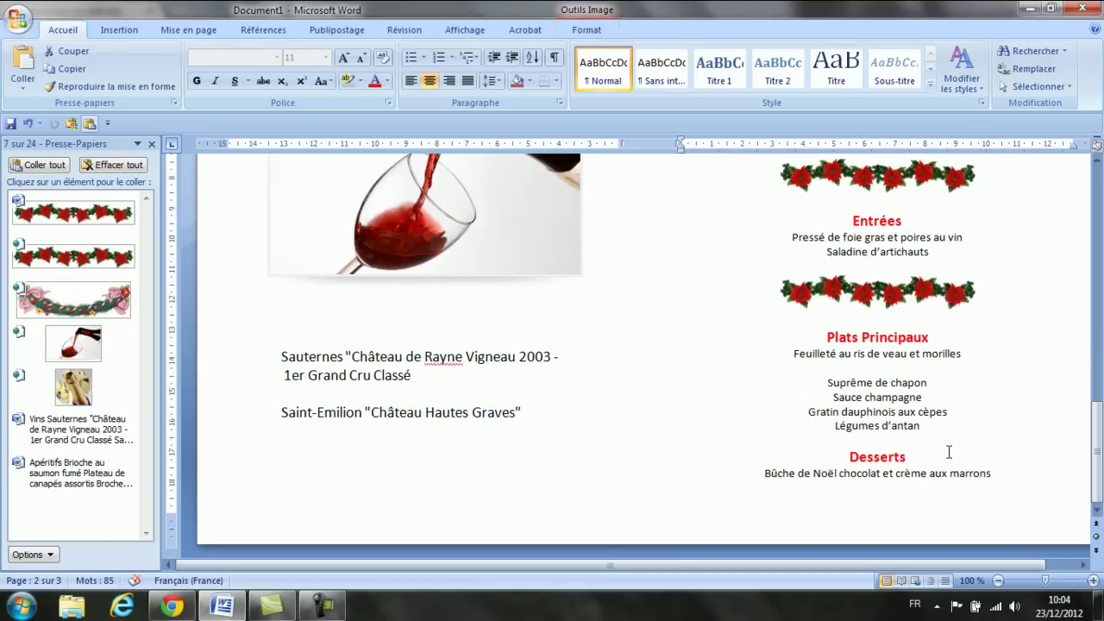
Paste a third poinsettia garland above Desserts and shrink the blank lines above Plats Principaux and Entrées.
{"action": "left_click", "coordinate": [841, 441]}
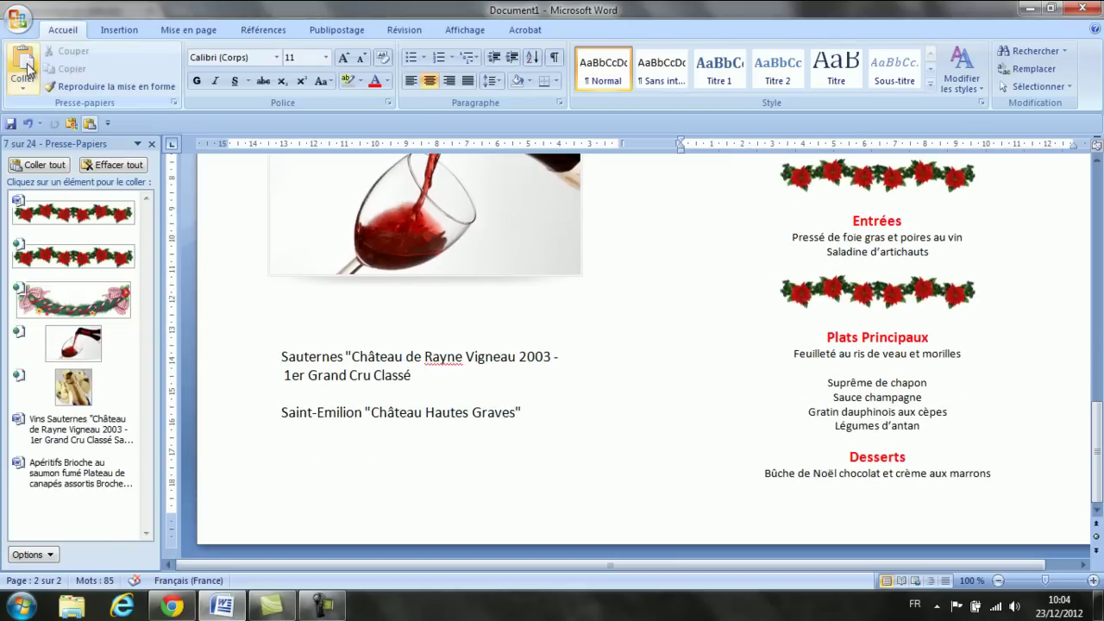
{"action": "left_click", "coordinate": [50, 207]}
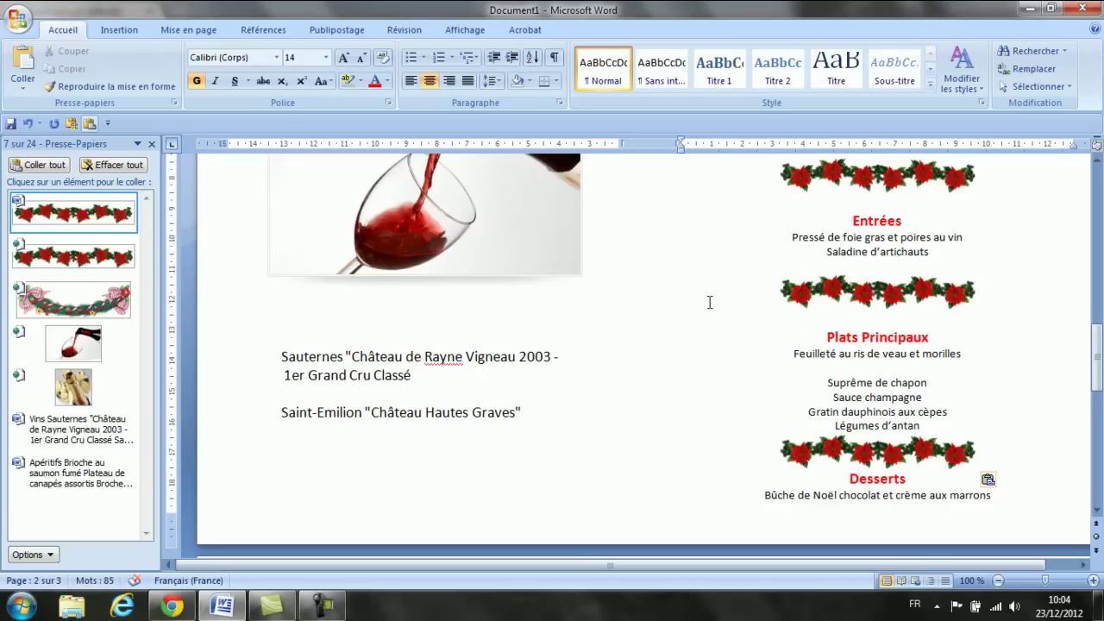
{"action": "left_click", "coordinate": [660, 322]}
{"action": "left_click", "coordinate": [357, 61]}
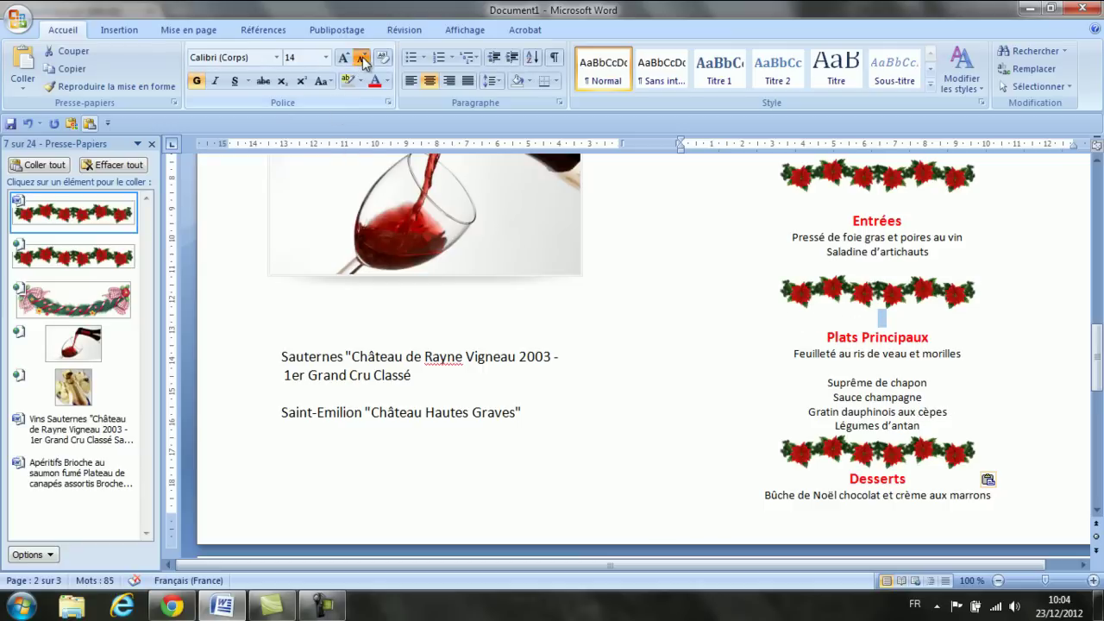
{"action": "left_click", "coordinate": [357, 61]}
{"action": "left_click", "coordinate": [357, 60]}
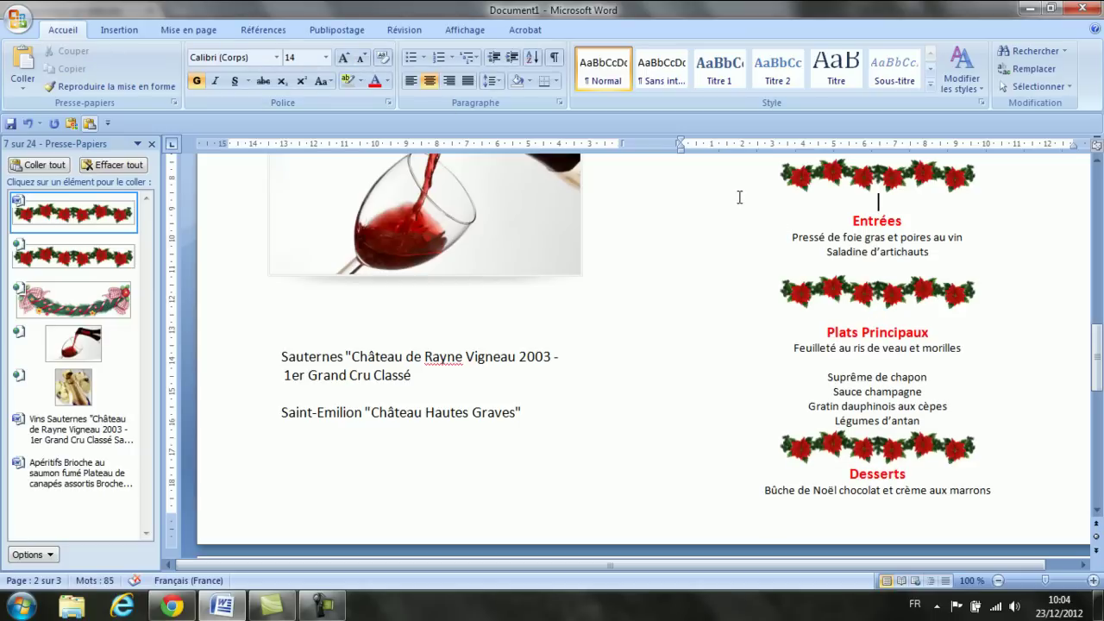
{"action": "left_click", "coordinate": [657, 204]}
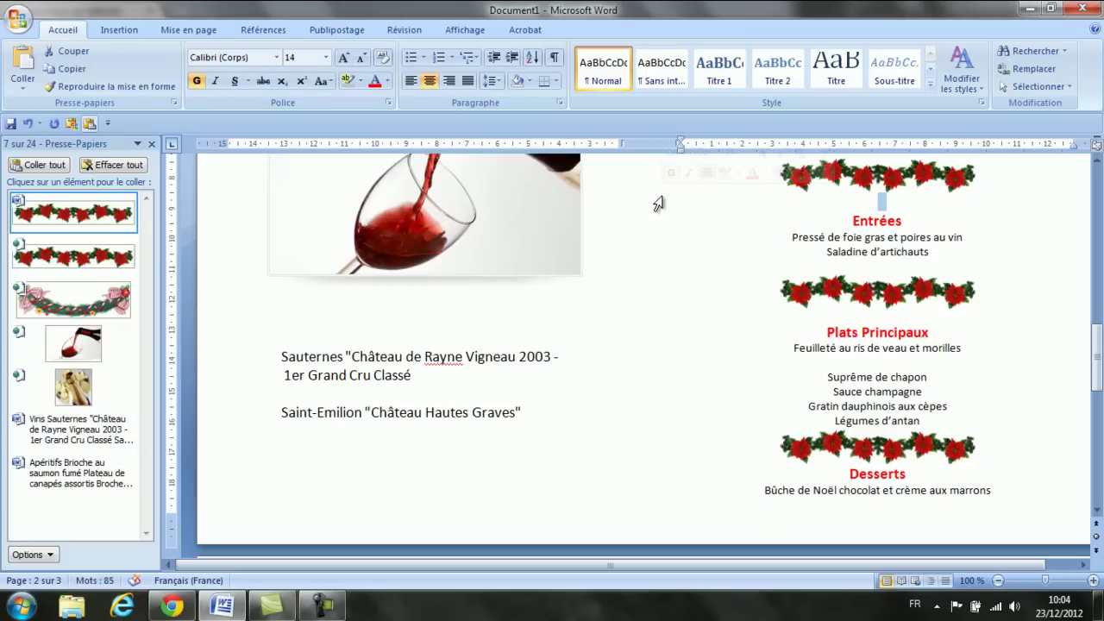
{"action": "left_click", "coordinate": [362, 57]}
{"action": "left_click", "coordinate": [362, 58]}
{"action": "left_click", "coordinate": [361, 57]}
{"action": "left_click", "coordinate": [361, 58]}
{"action": "left_click", "coordinate": [361, 58]}
{"action": "left_click", "coordinate": [361, 58]}
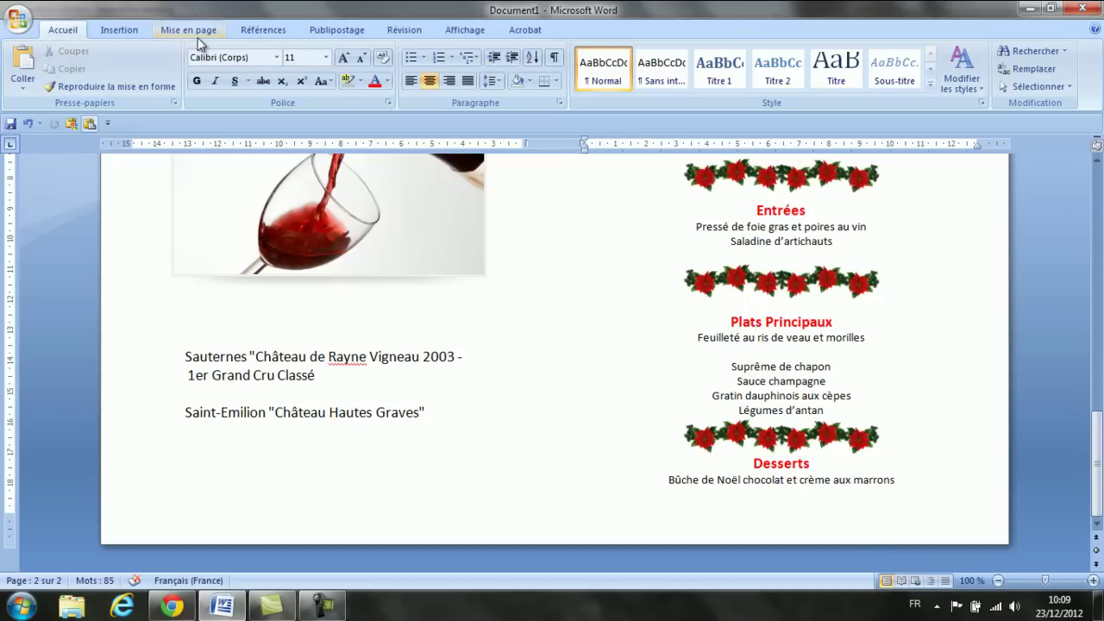
Use Affichage > Deux pages to view the cover and menu pages together.
{"action": "left_click", "coordinate": [465, 31]}
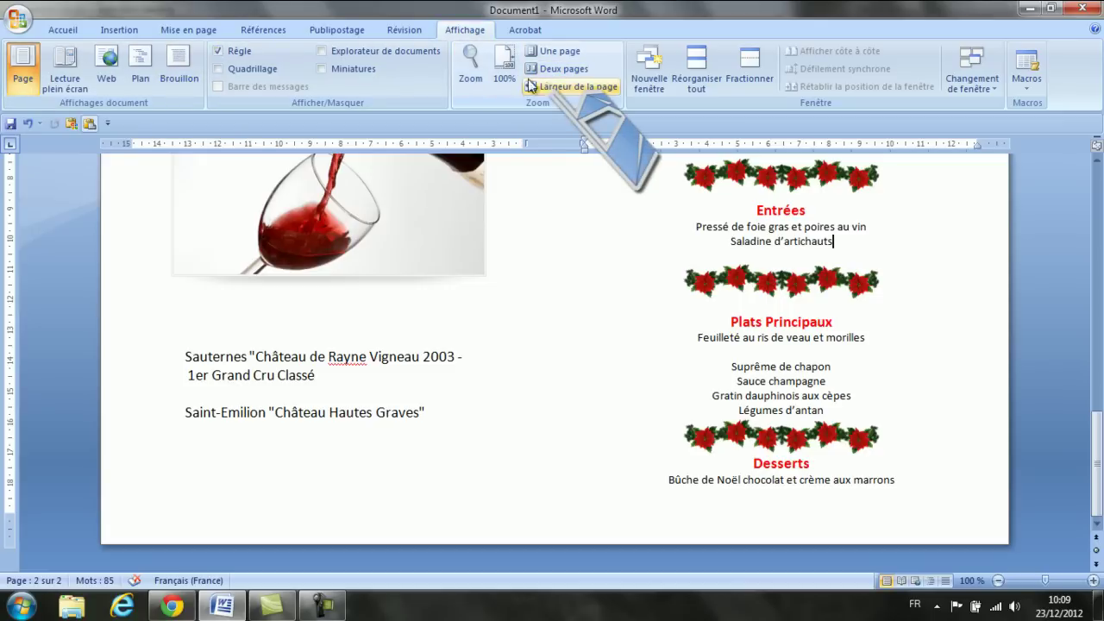
{"action": "left_click", "coordinate": [565, 69]}
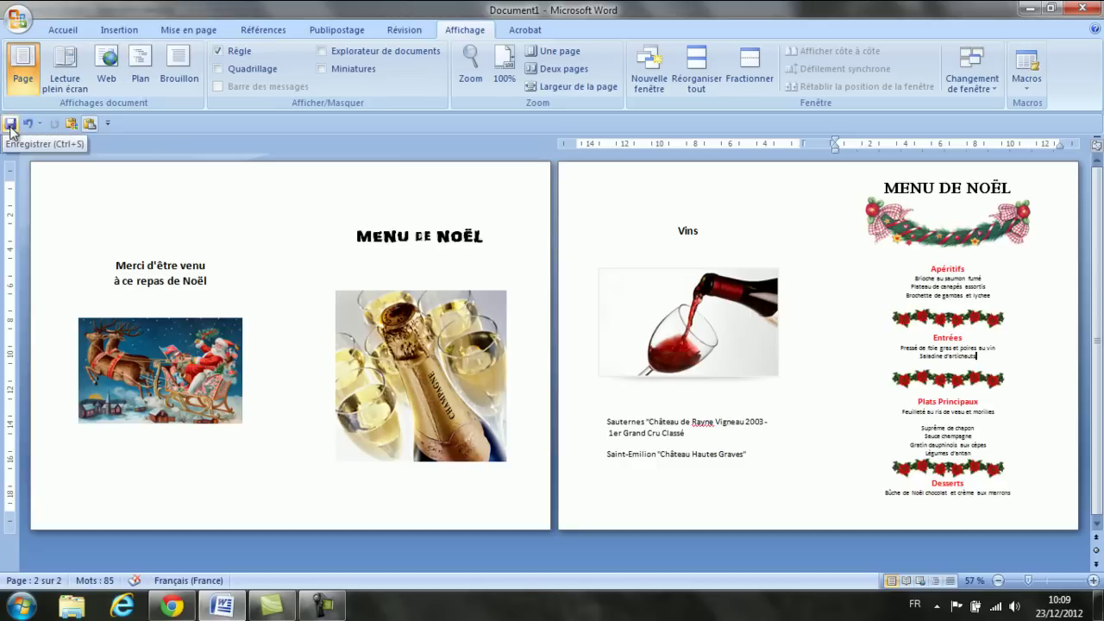
Save the file as 'Menu de Noel' in Documents > EXERCICES Word, type Document Word 97-2003.
{"action": "left_click", "coordinate": [19, 24]}
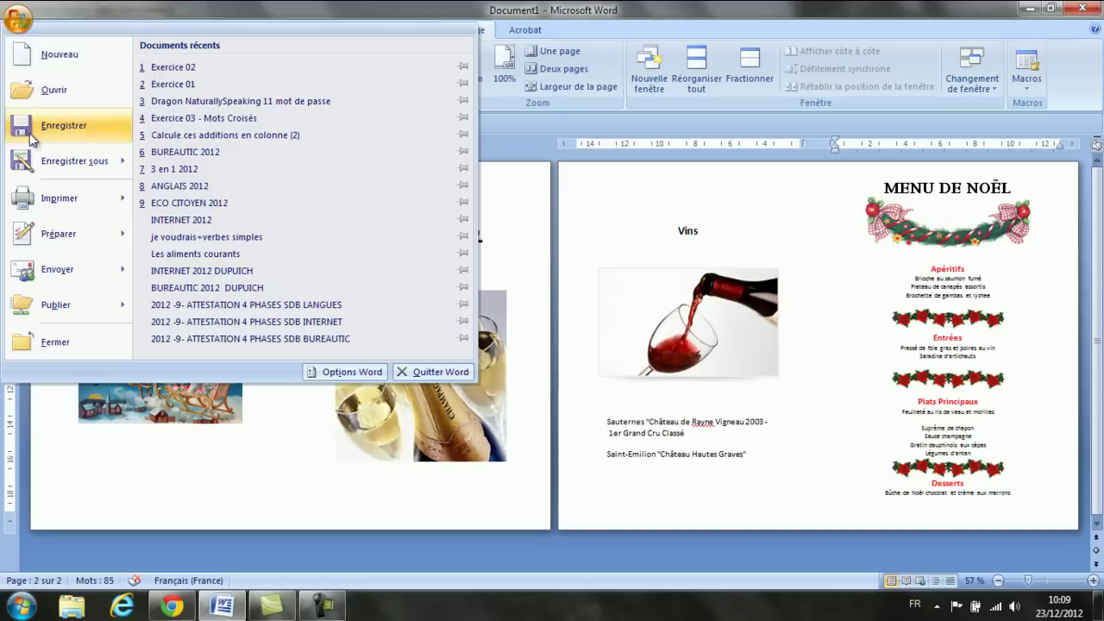
{"action": "left_click", "coordinate": [36, 162]}
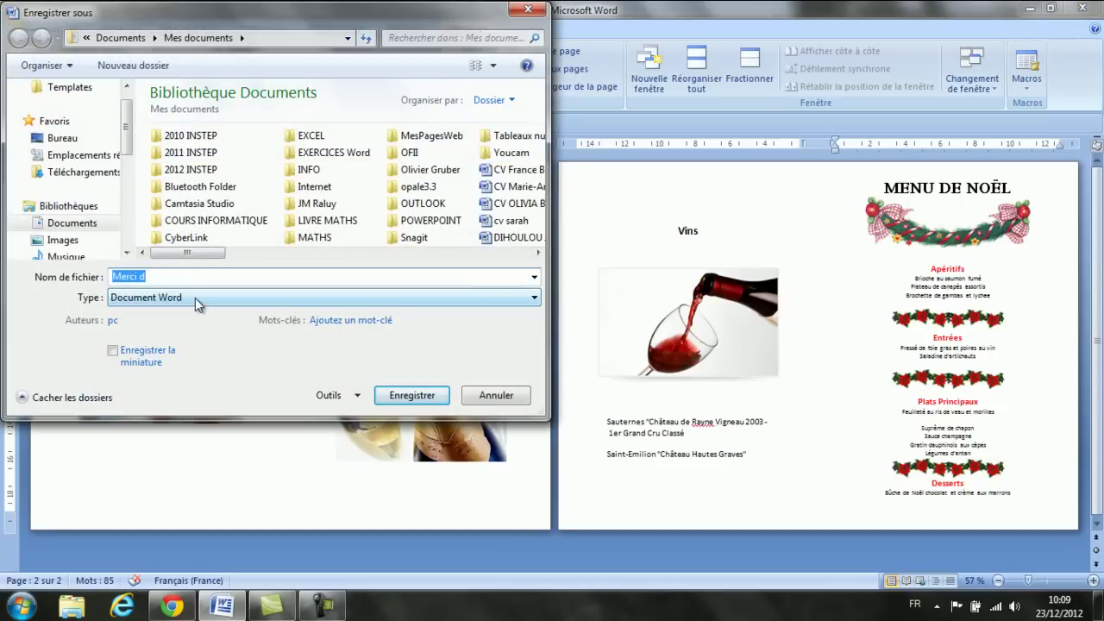
{"action": "type", "text": "Menu"}
{"action": "type", "text": " de Noel"}
{"action": "left_click", "coordinate": [86, 222]}
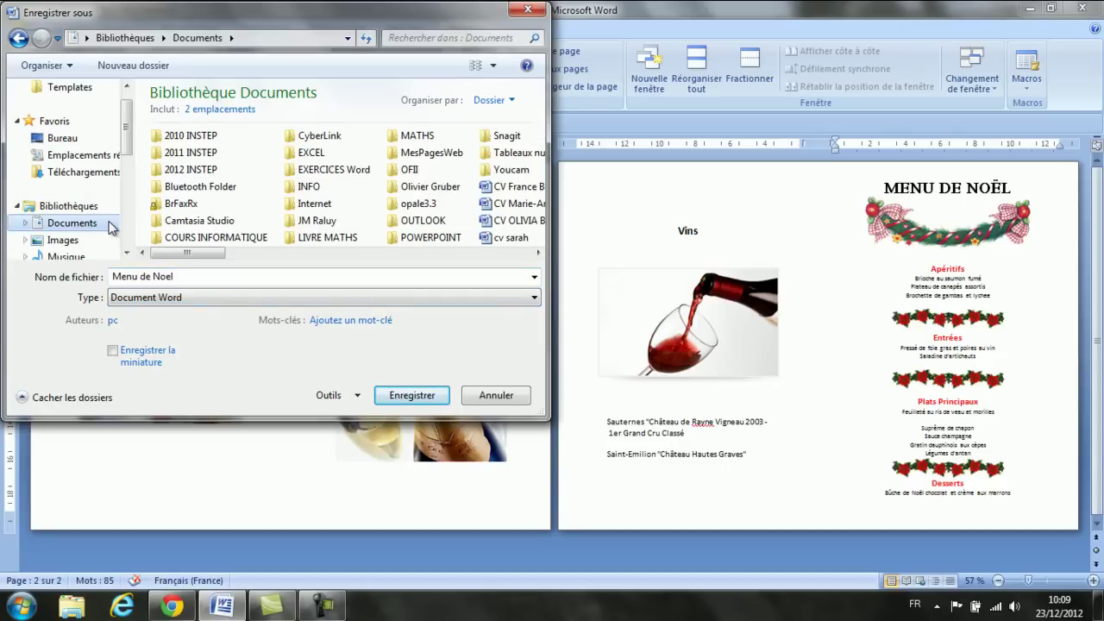
{"action": "left_click", "coordinate": [300, 170]}
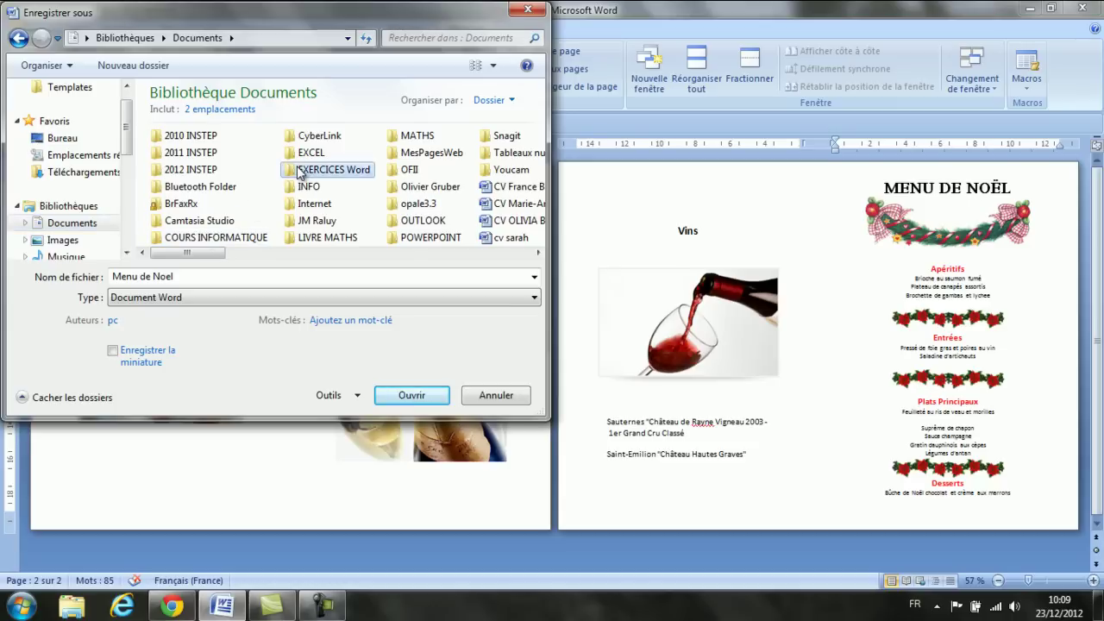
{"action": "double_click", "coordinate": [300, 170]}
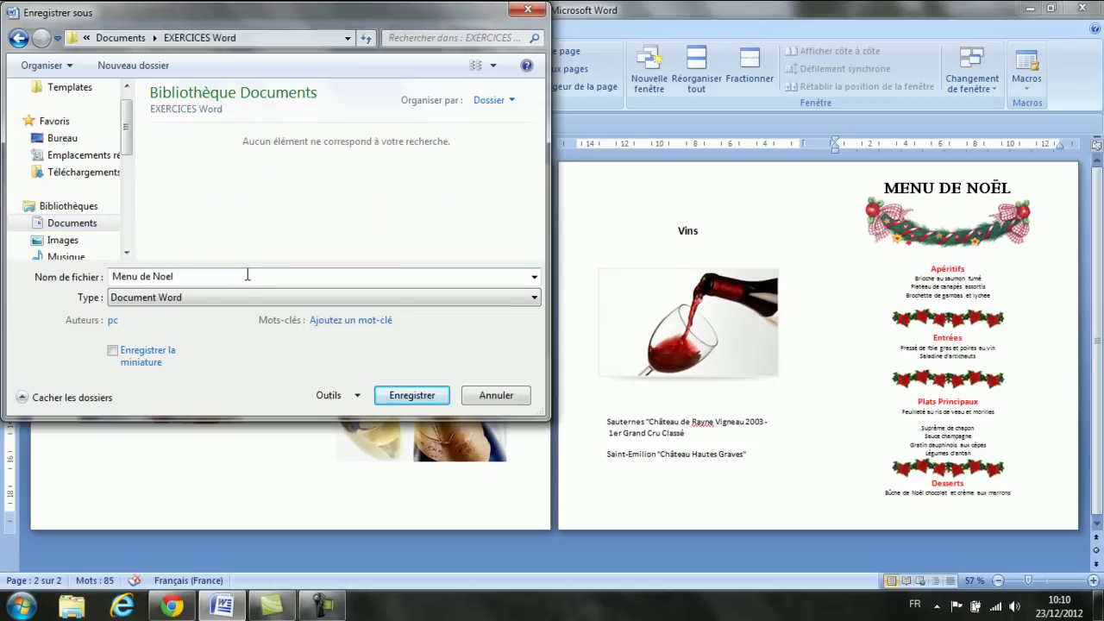
{"action": "left_click", "coordinate": [247, 297]}
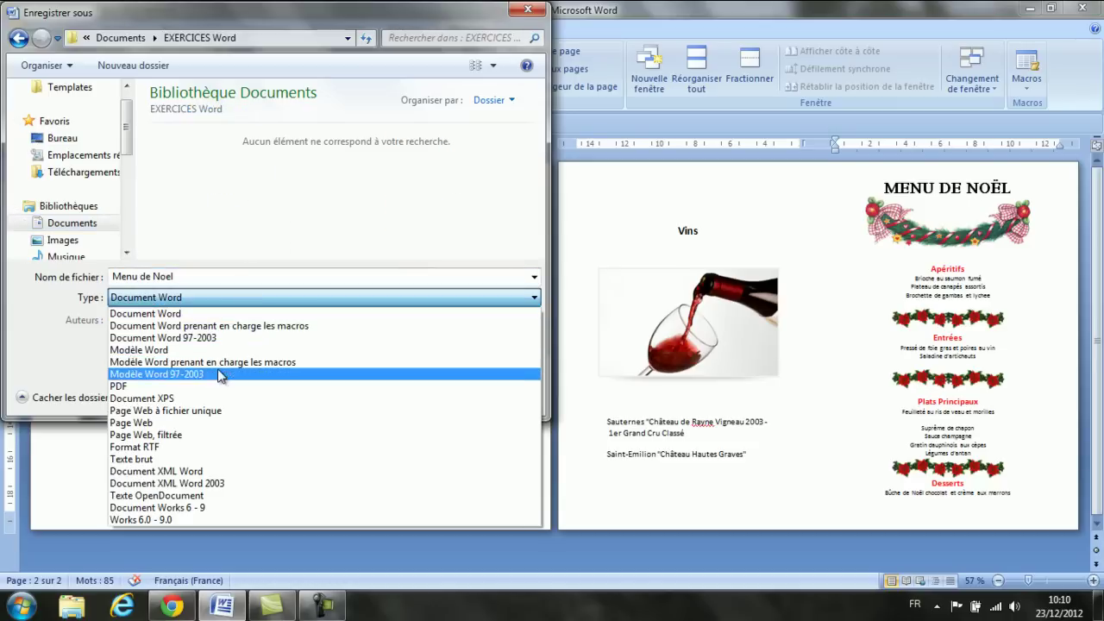
{"action": "left_click", "coordinate": [216, 338]}
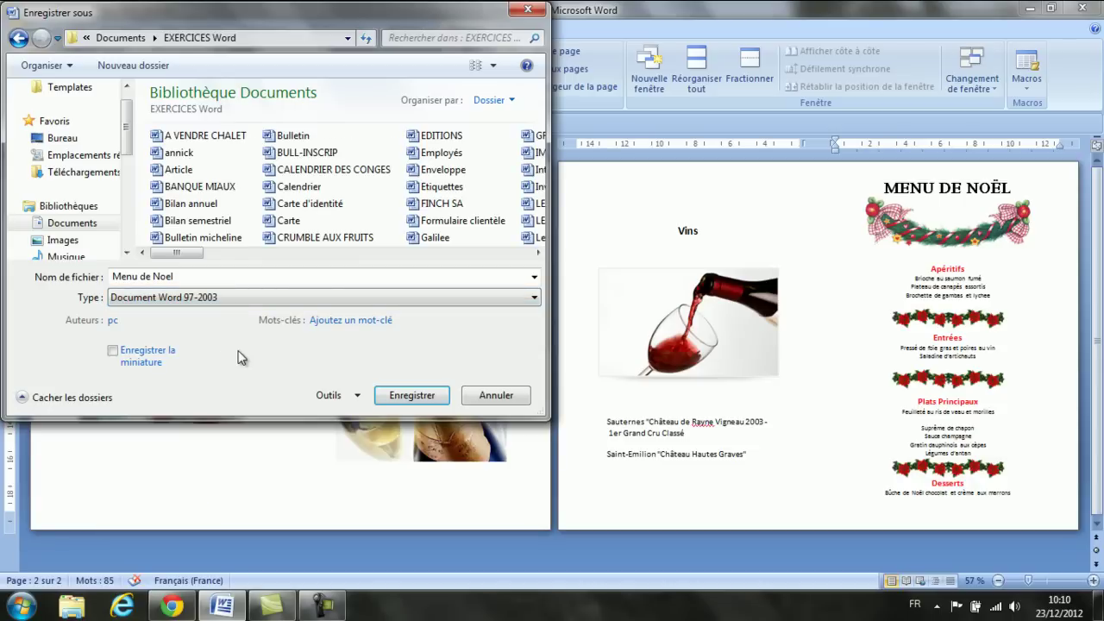
{"action": "left_click", "coordinate": [422, 399]}
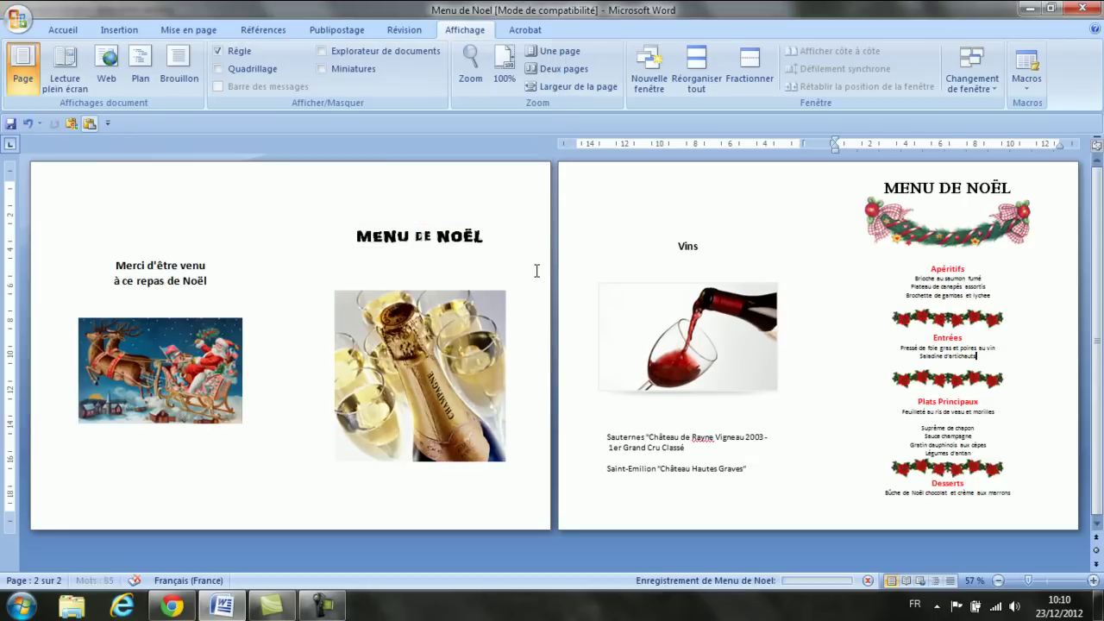